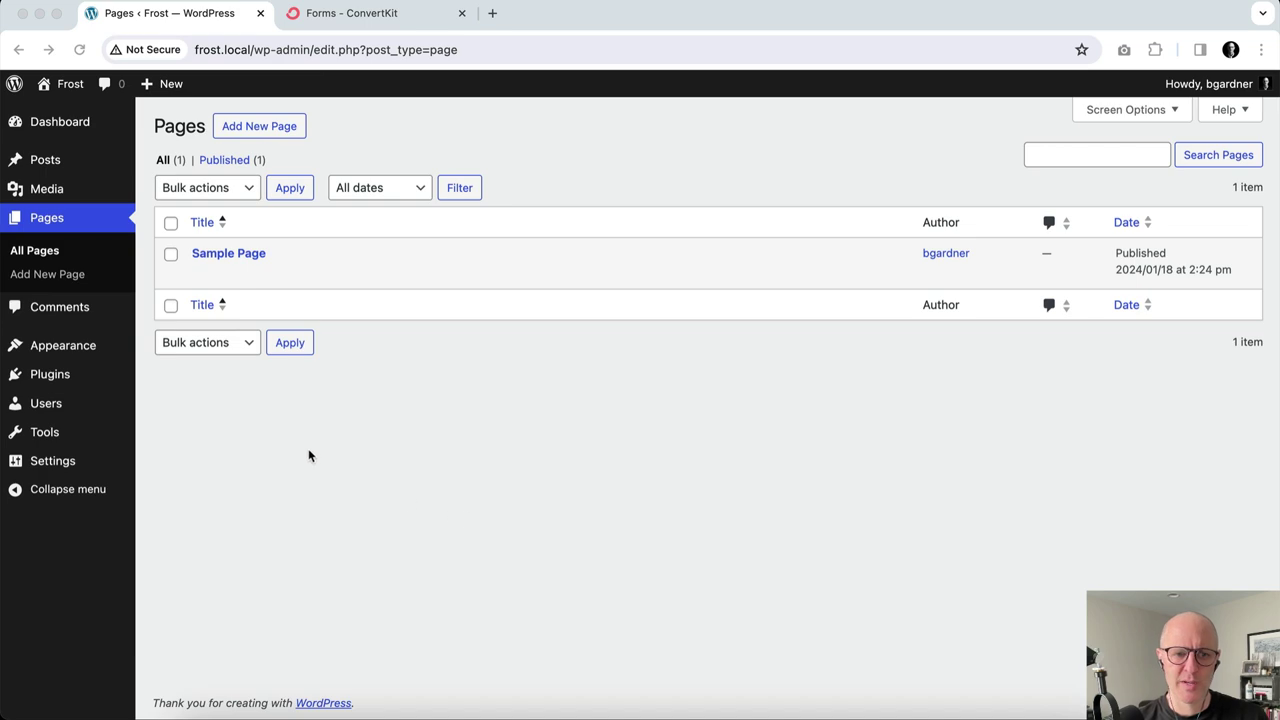
# Open the Installed Plugins screen, which currently lists no plugins for the site.
pyautogui.click(82, 378)
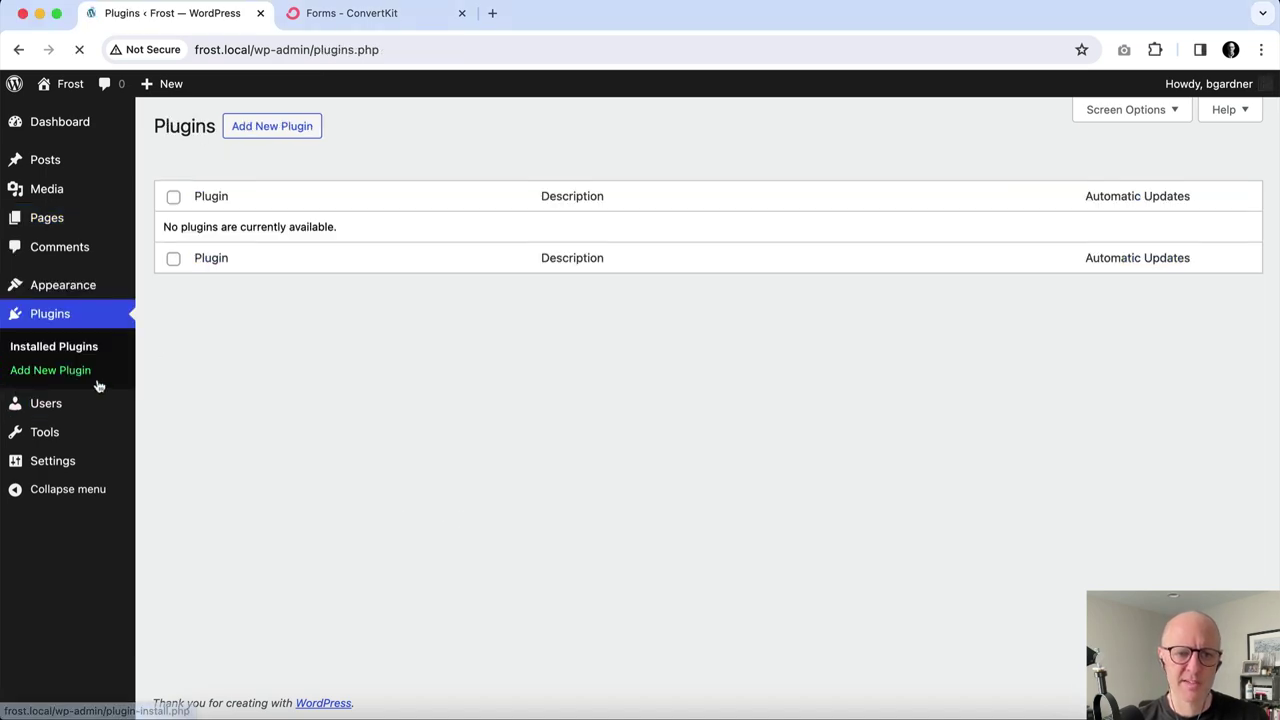
# Install and activate the Gutenberg 17.5.0 plugin, then go to its Experiments settings.
pyautogui.click(291, 140)
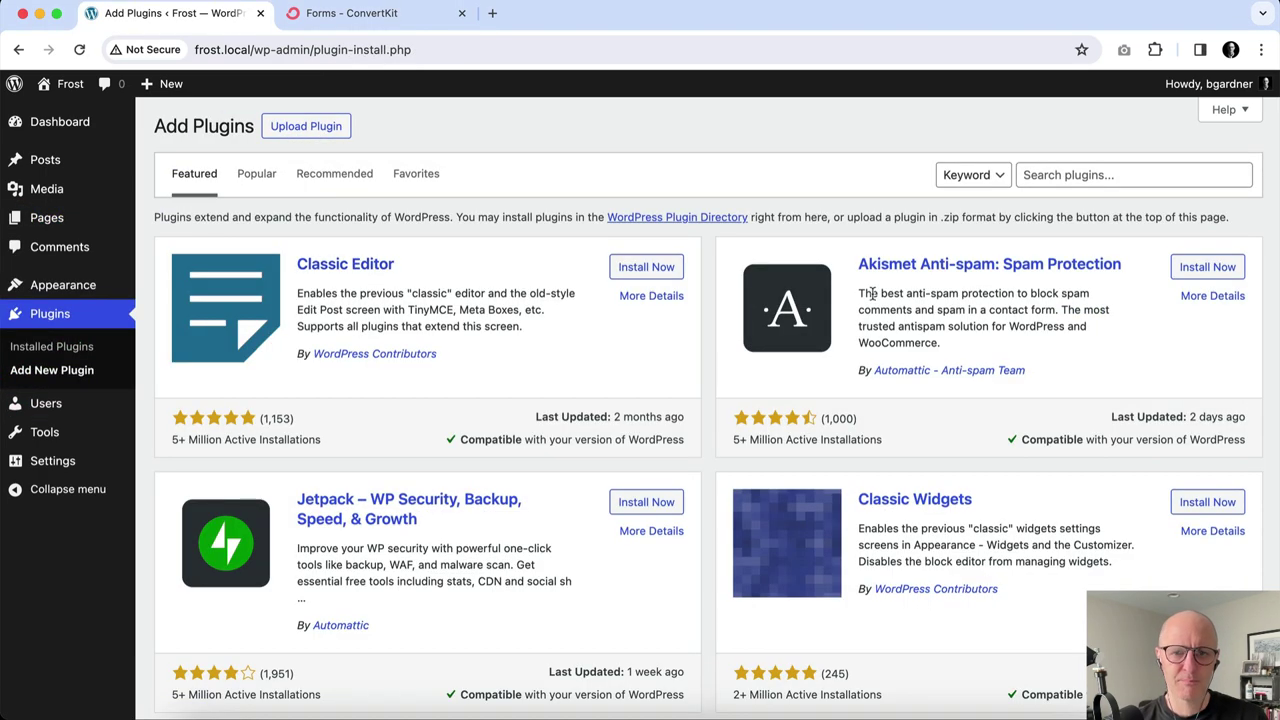
pyautogui.scroll(-5, 860, 305)
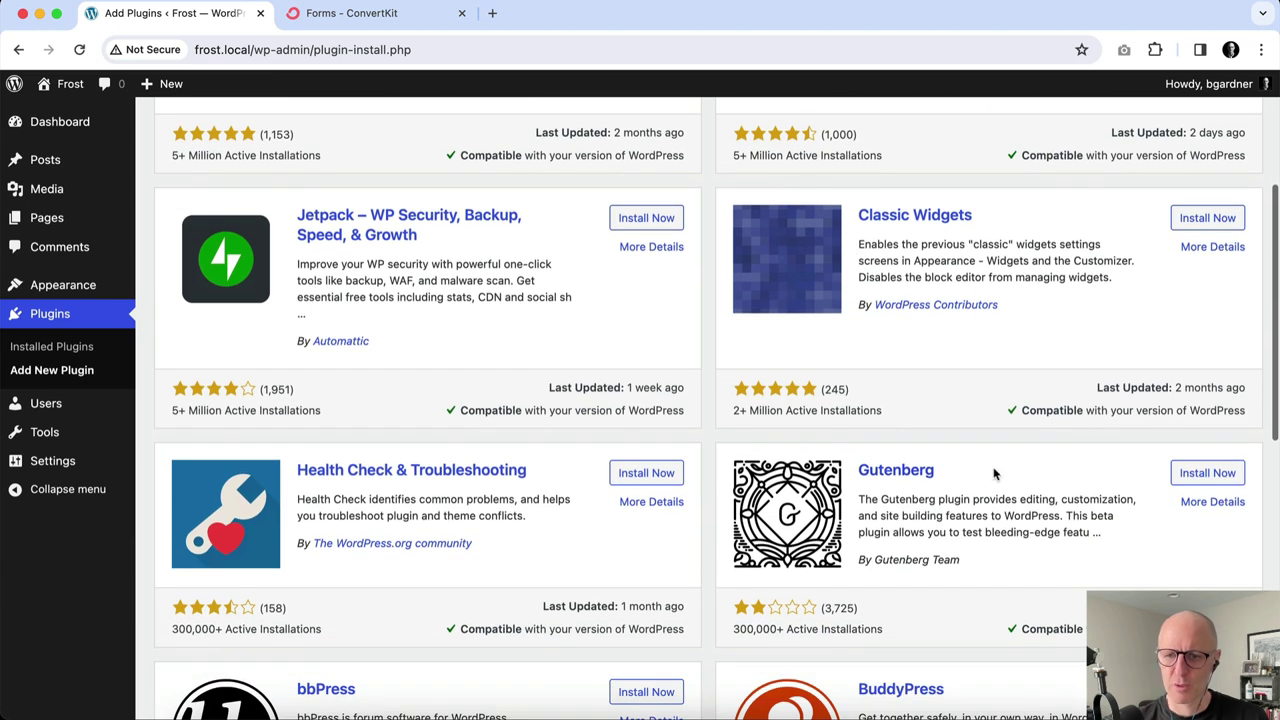
pyautogui.click(1214, 476)
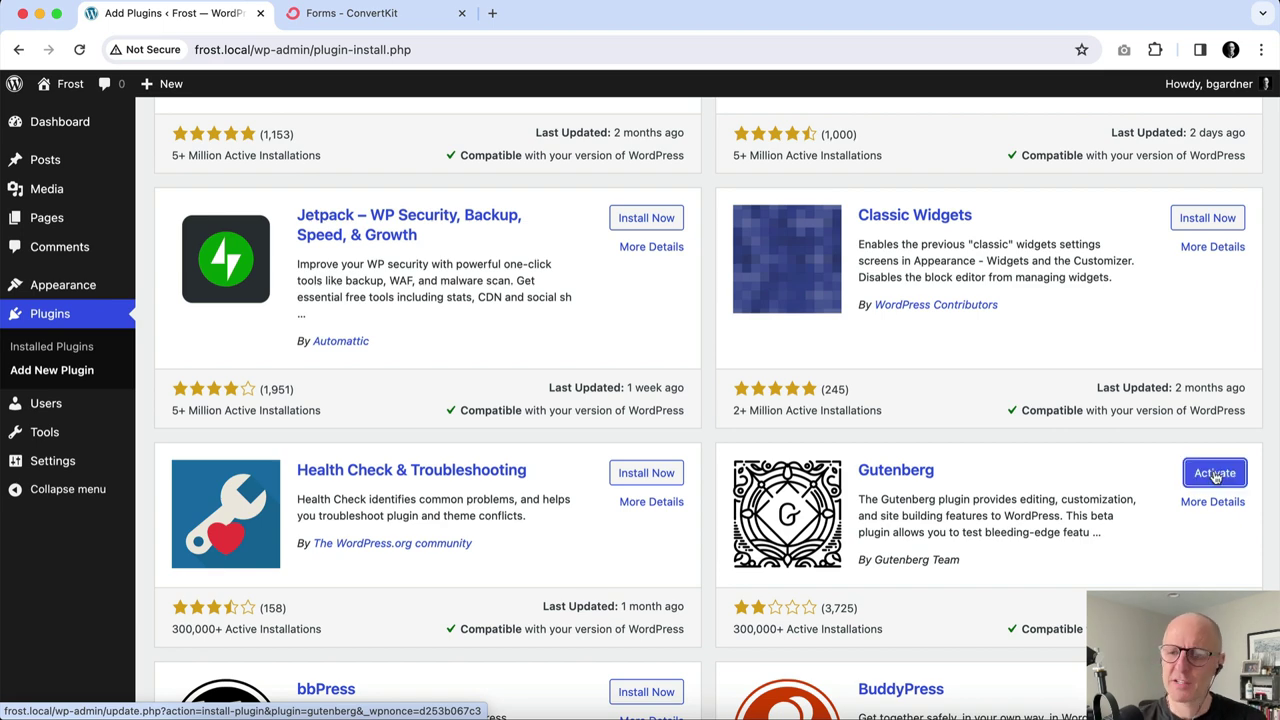
pyautogui.click(1212, 474)
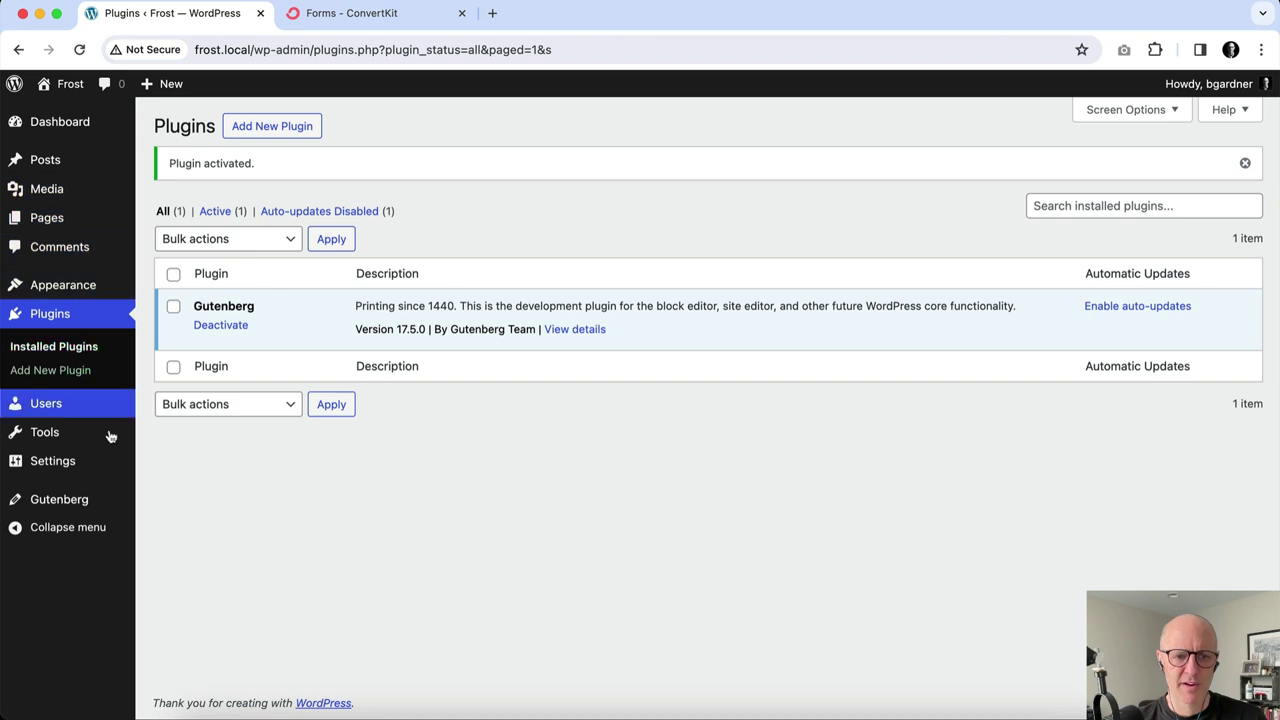
pyautogui.moveTo(58, 506)
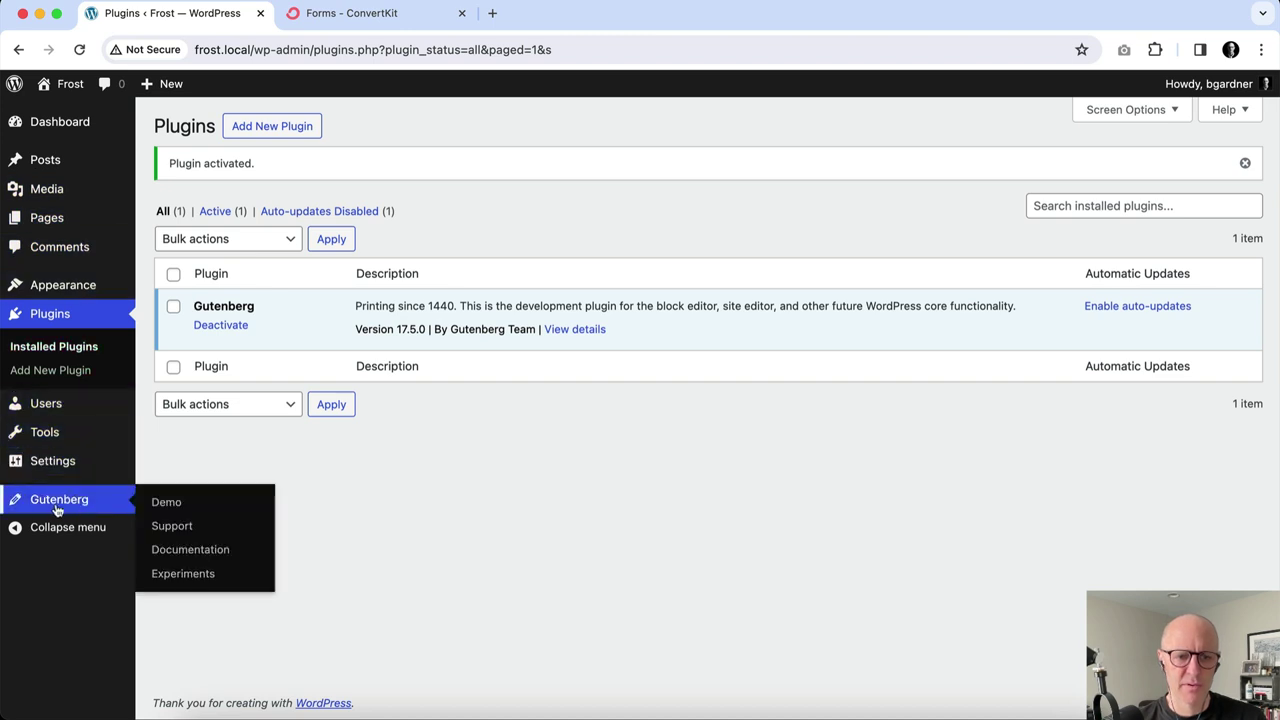
pyautogui.click(200, 574)
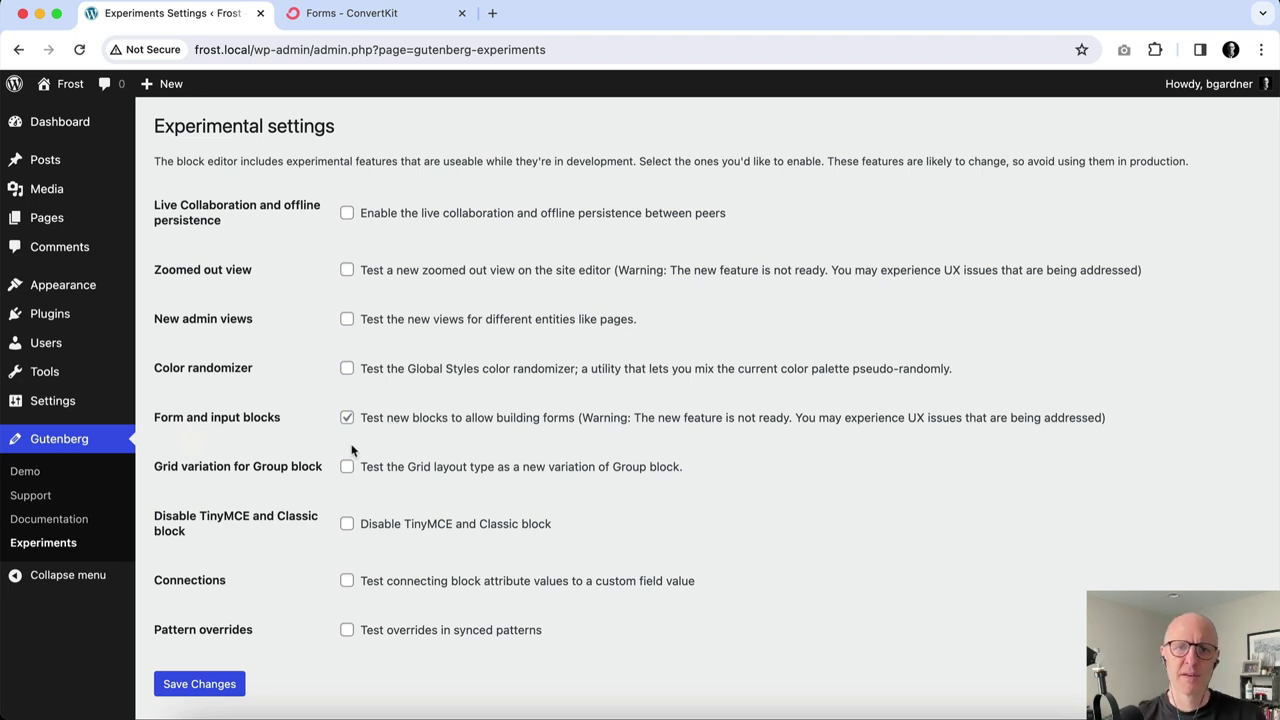
# Go to the Pages list, which shows only the published Sample Page.
pyautogui.click(88, 218)
# Create a new page titled 'ConvertKit' and start its first block.
pyautogui.click(258, 128)
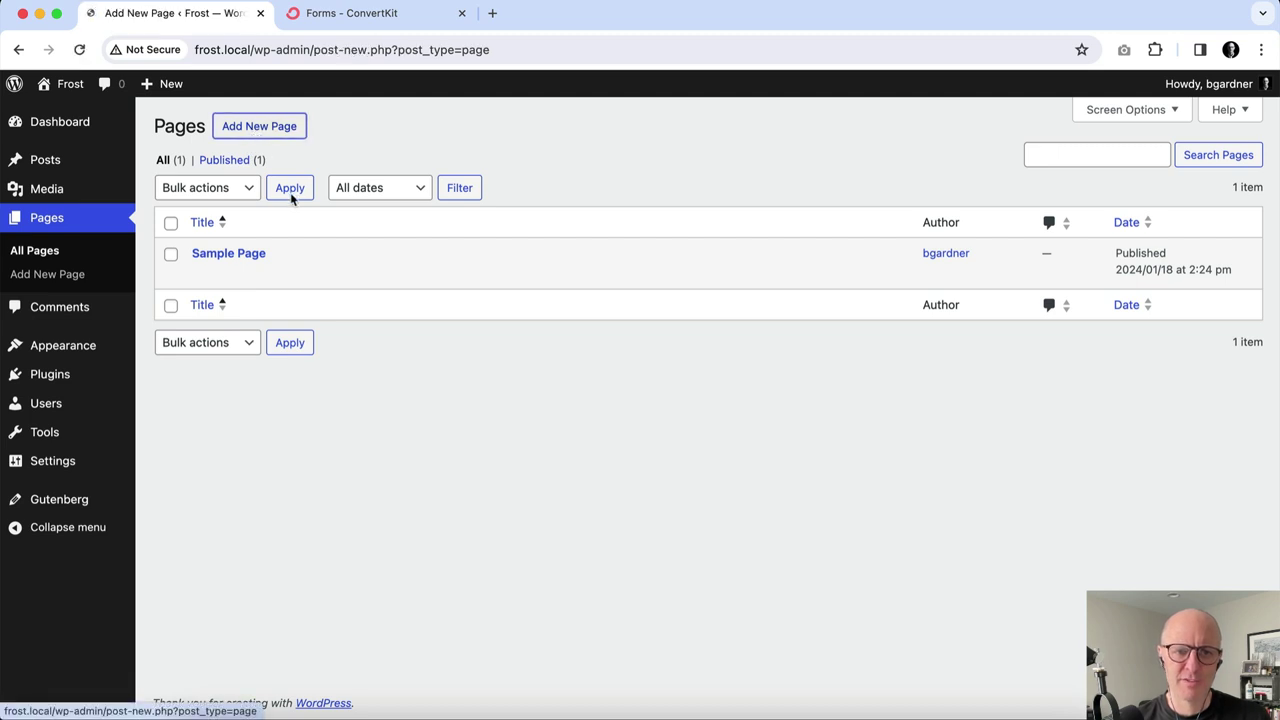
pyautogui.write('Conv')
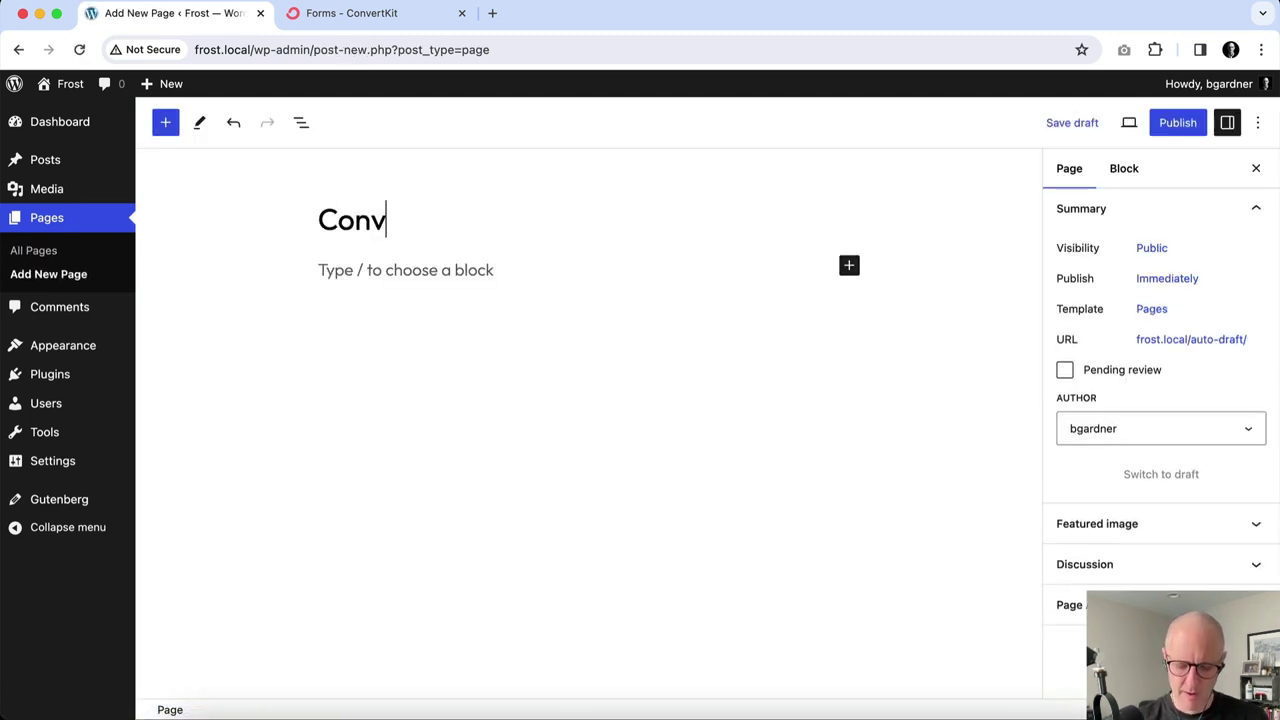
pyautogui.write('ertKit')
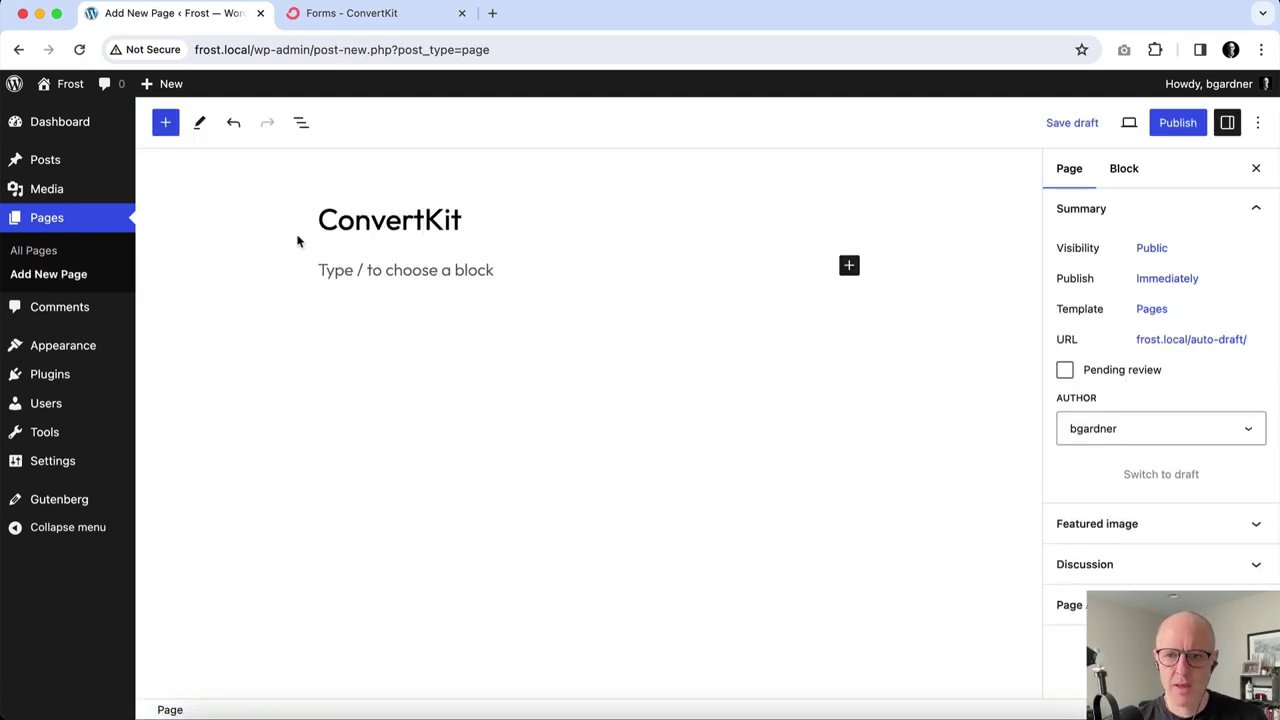
pyautogui.click(395, 272)
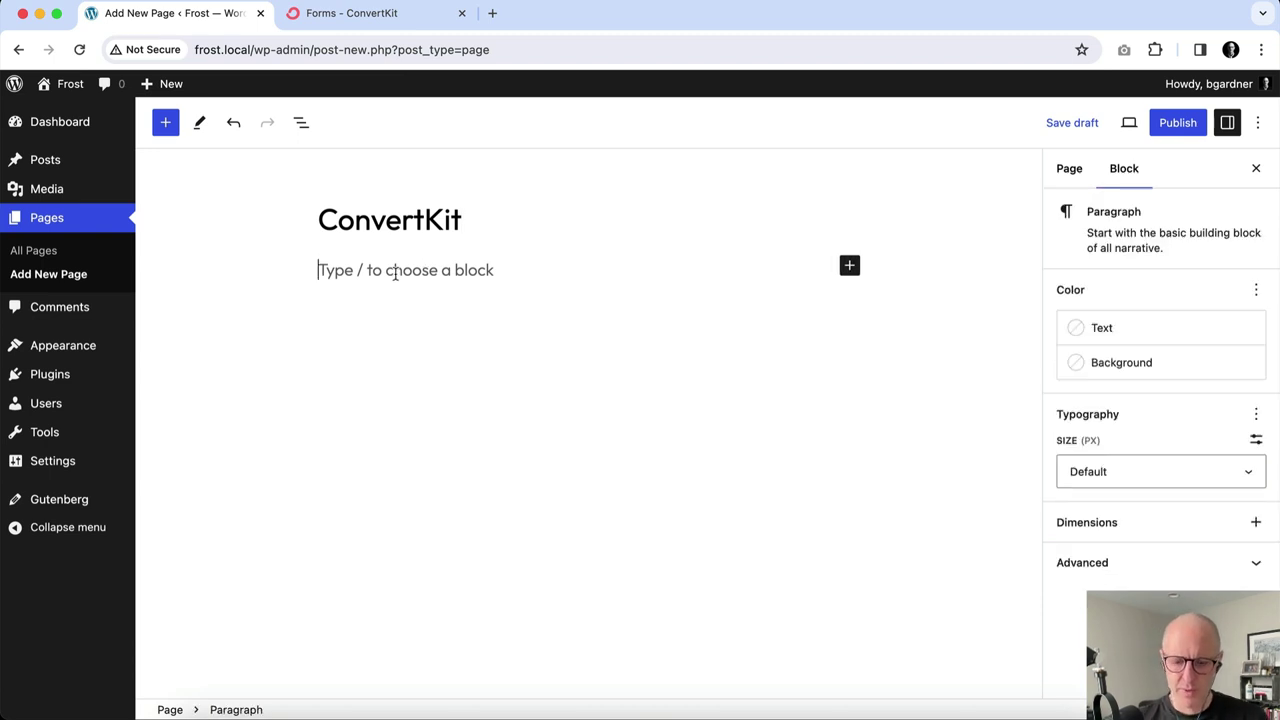
pyautogui.write('/')
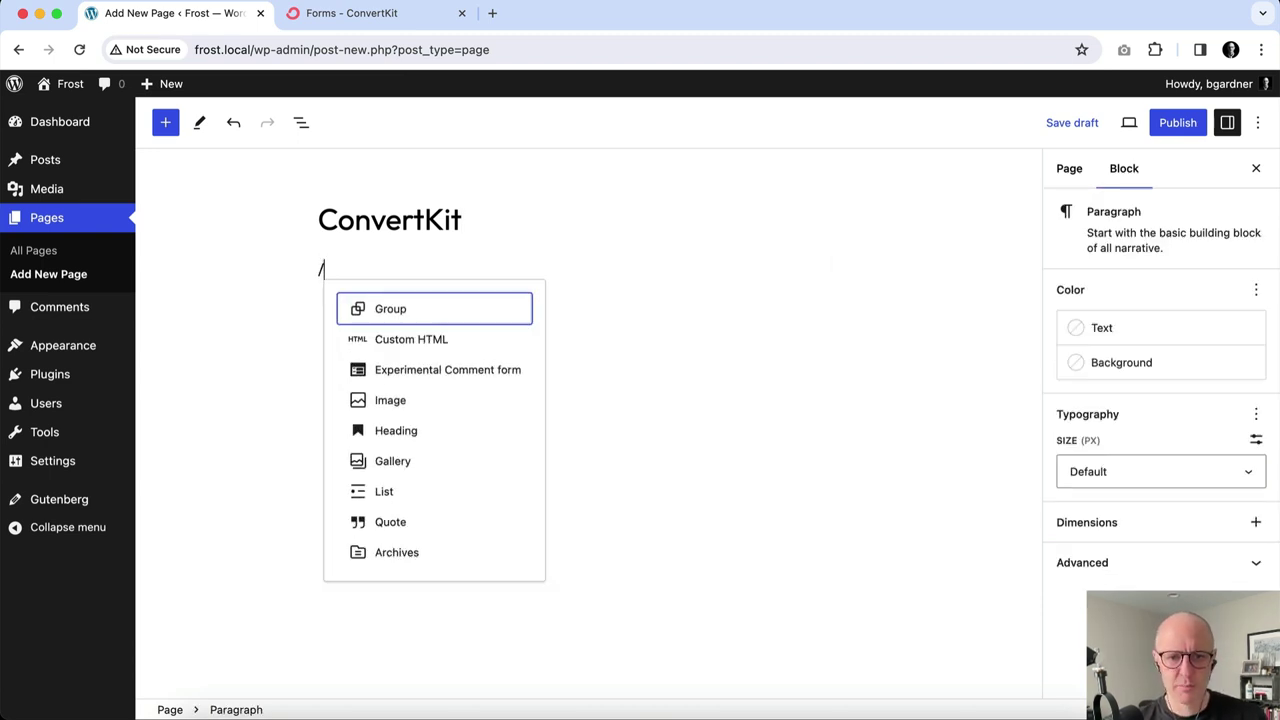
pyautogui.write('form')
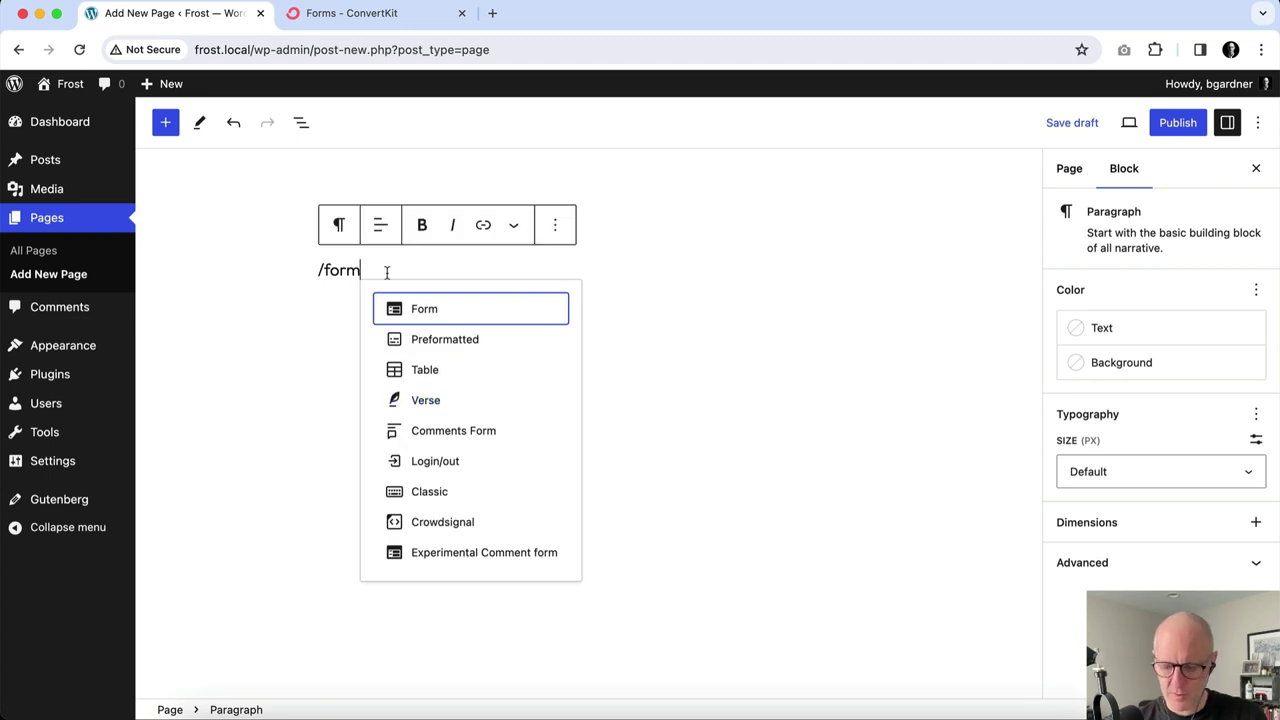
pyautogui.press('BackSpace')
pyautogui.press('BackSpace')
pyautogui.press('BackSpace')
pyautogui.press('BackSpace')
pyautogui.press('BackSpace')
# Insert the Form block through the block inserter search for 'form'.
pyautogui.click(166, 122)
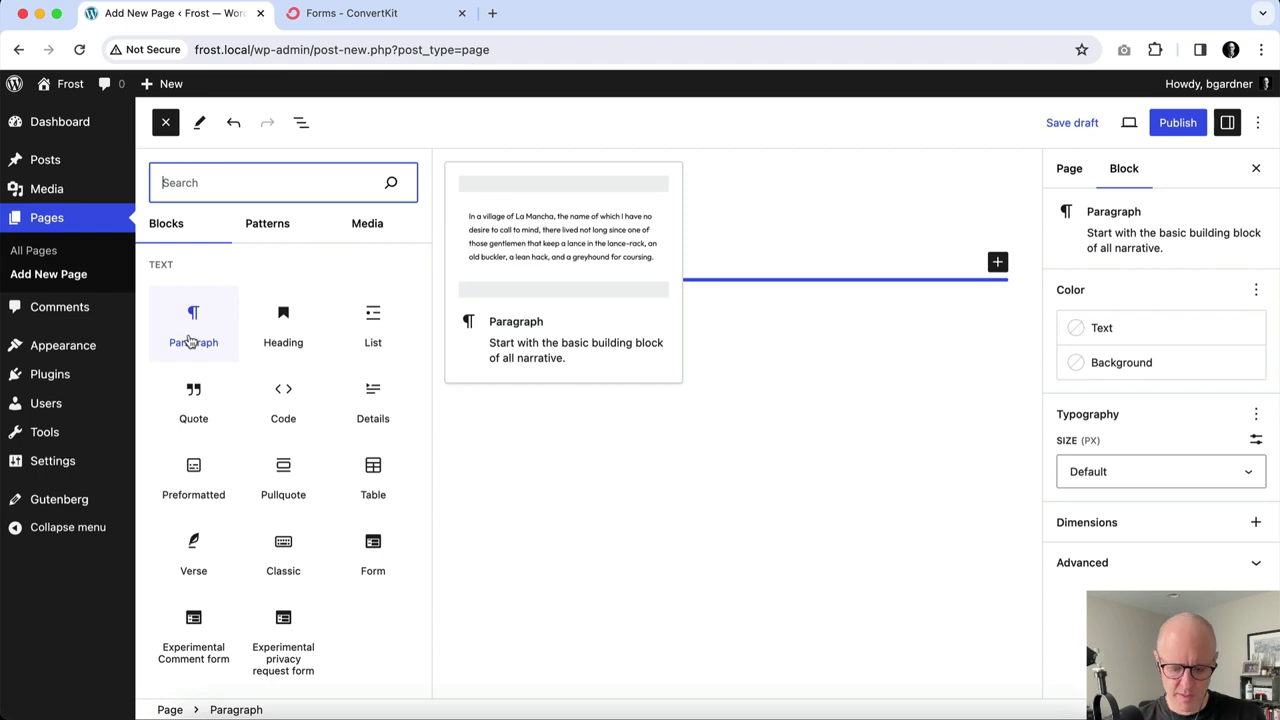
pyautogui.write('form')
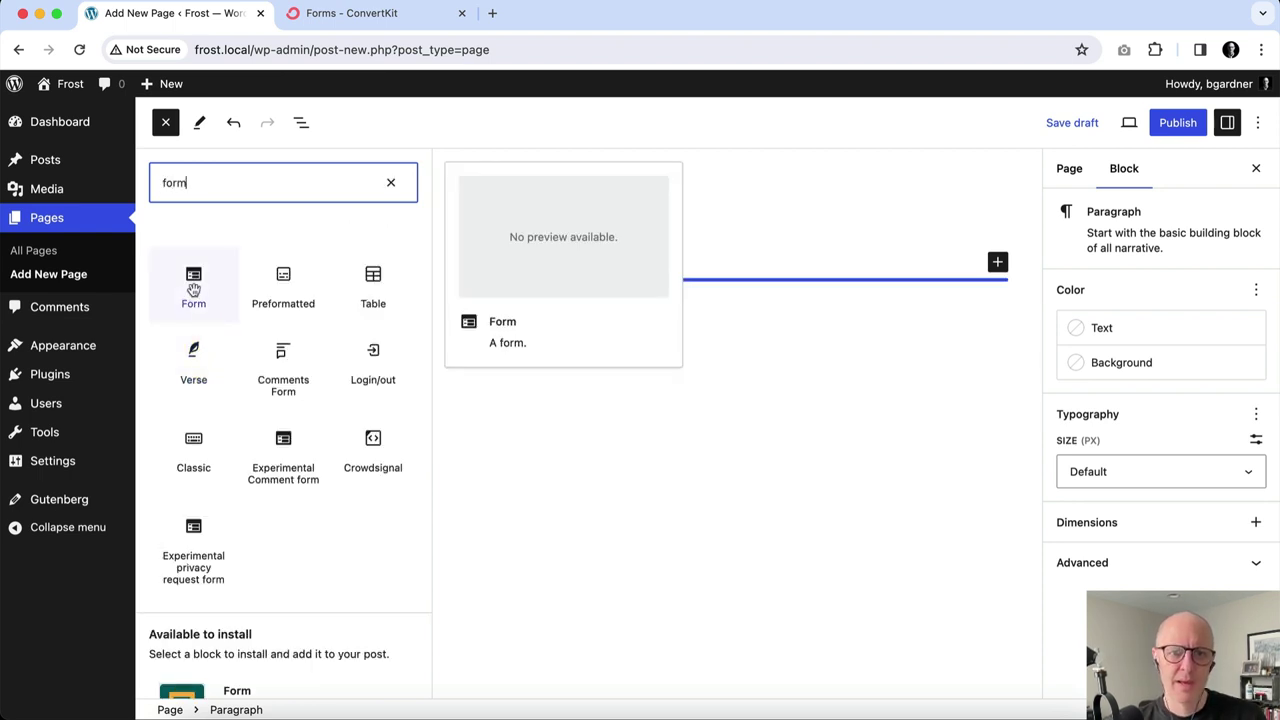
pyautogui.click(194, 298)
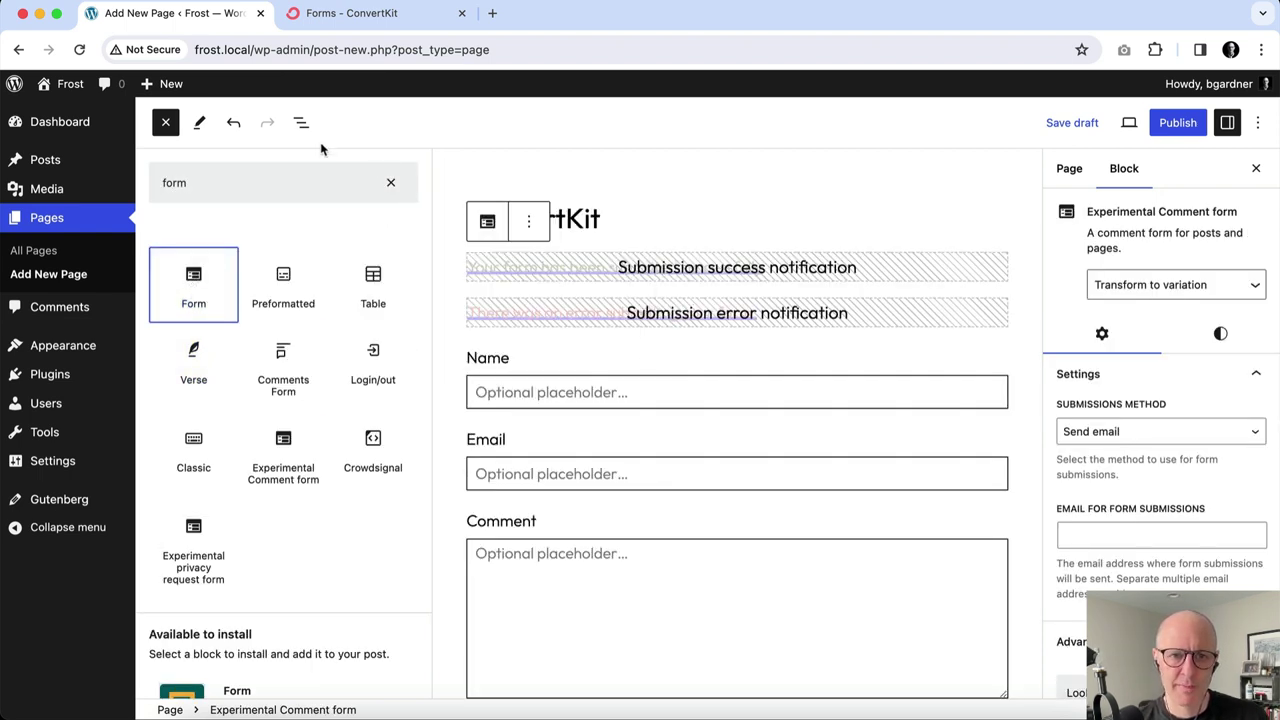
pyautogui.click(391, 182)
# Briefly check the block List View and scroll through the new form.
pyautogui.click(301, 123)
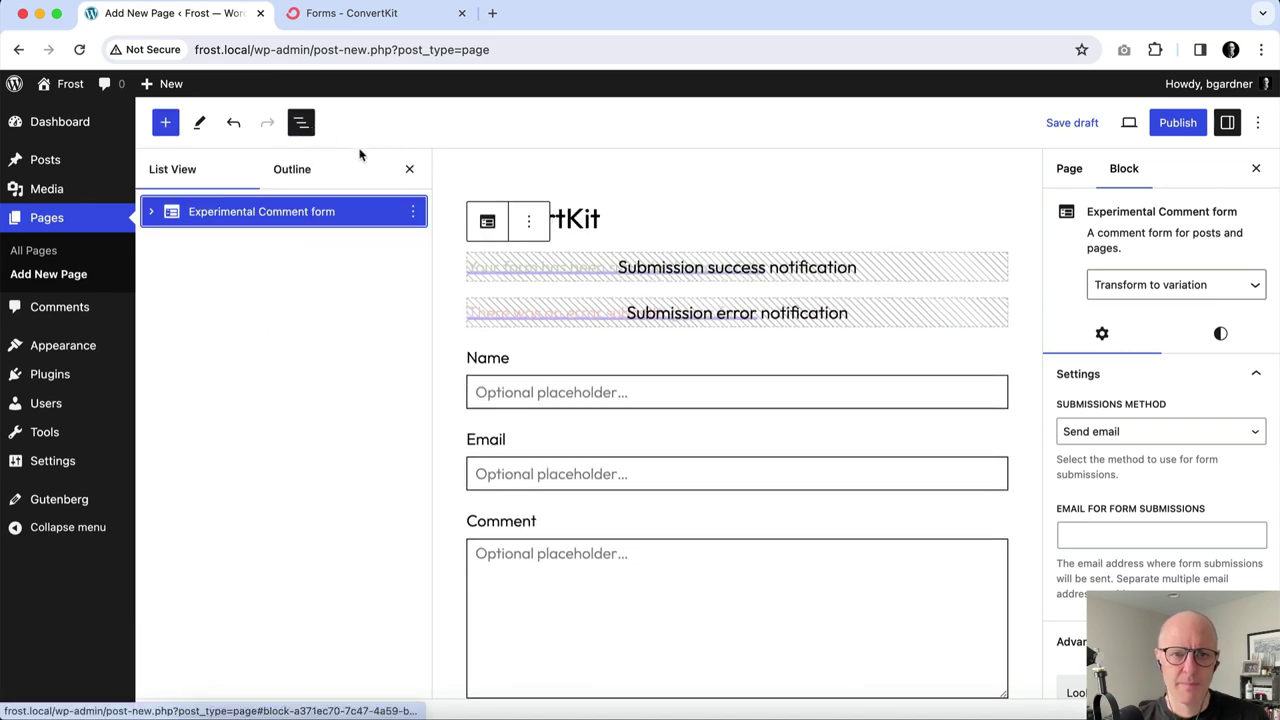
pyautogui.click(405, 169)
pyautogui.click(651, 216)
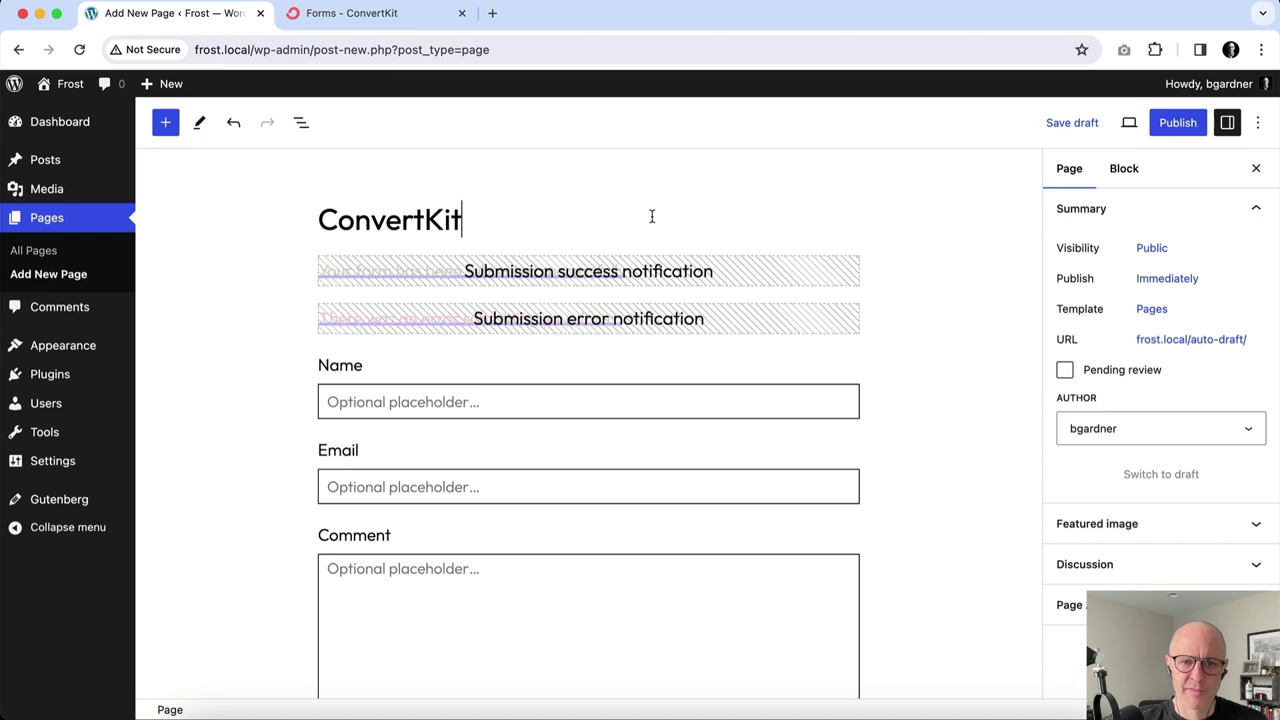
pyautogui.scroll(-3, 414, 406)
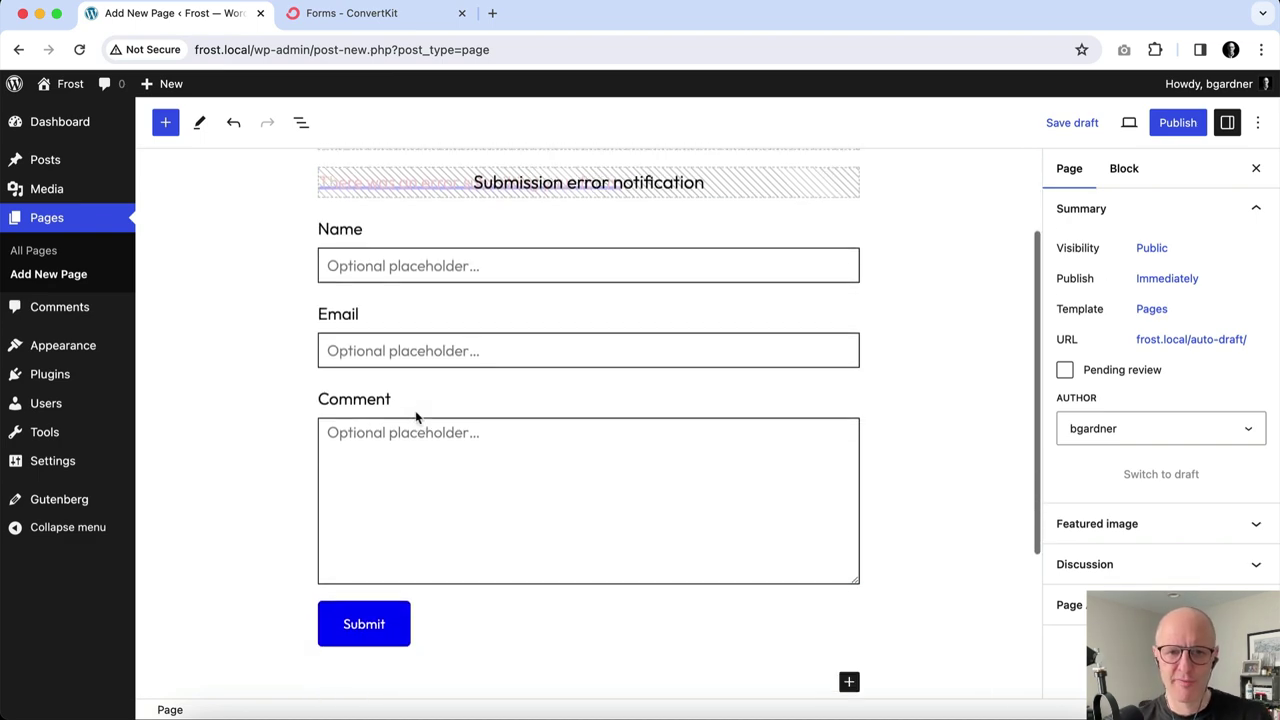
pyautogui.scroll(3, 416, 416)
pyautogui.scroll(-3, 416, 416)
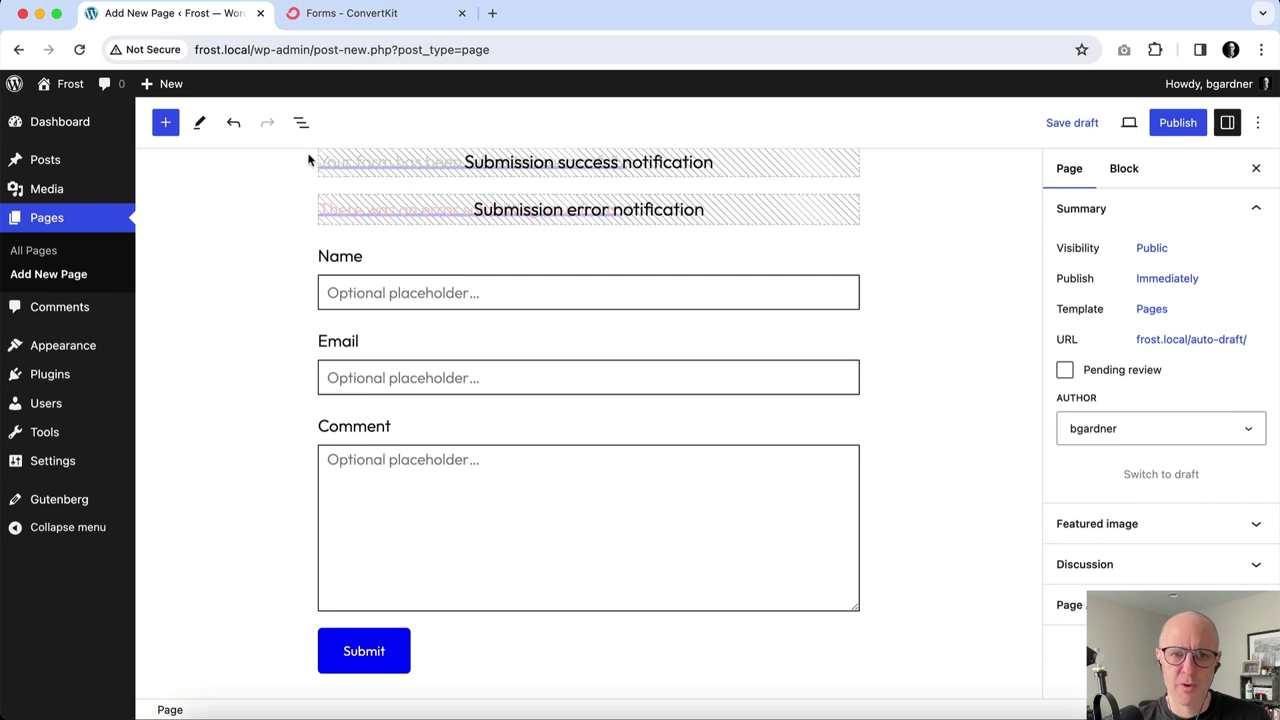
# Delete the Comment textarea from the form via List View, leaving Name and Email.
pyautogui.click(301, 123)
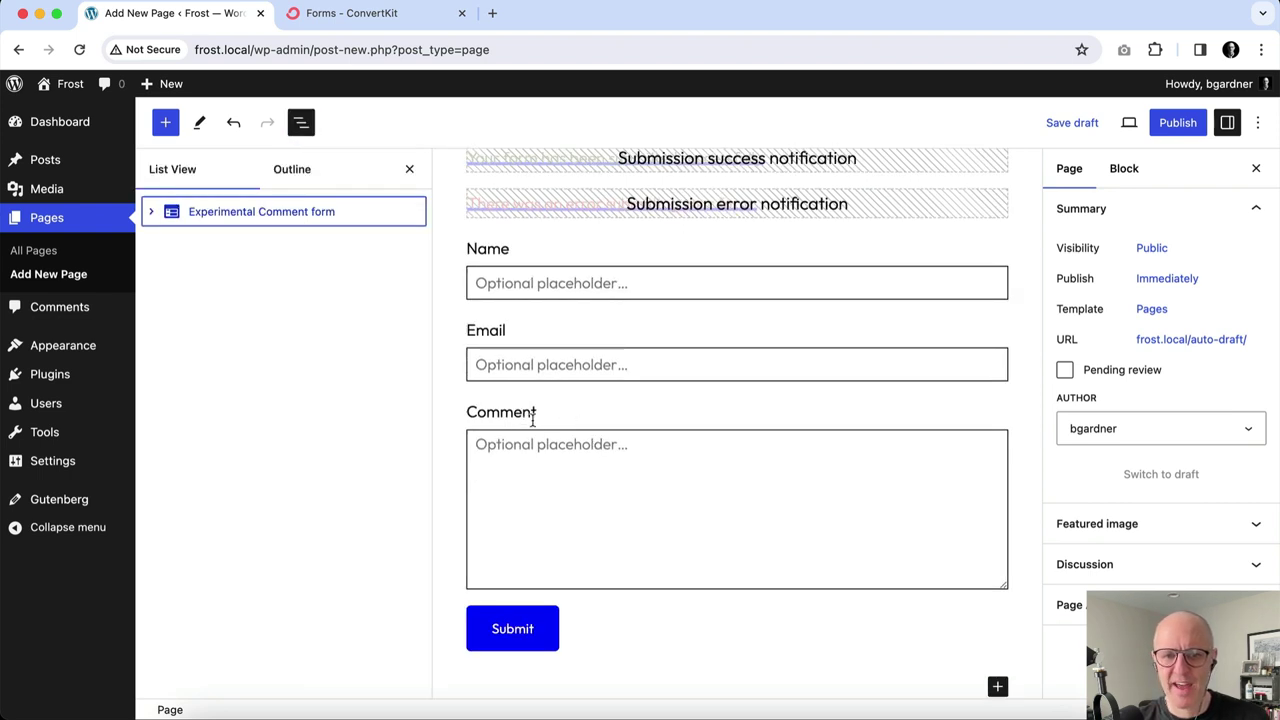
pyautogui.click(151, 212)
pyautogui.click(258, 366)
pyautogui.click(412, 364)
pyautogui.scroll(-1, 466, 588)
pyautogui.click(466, 698)
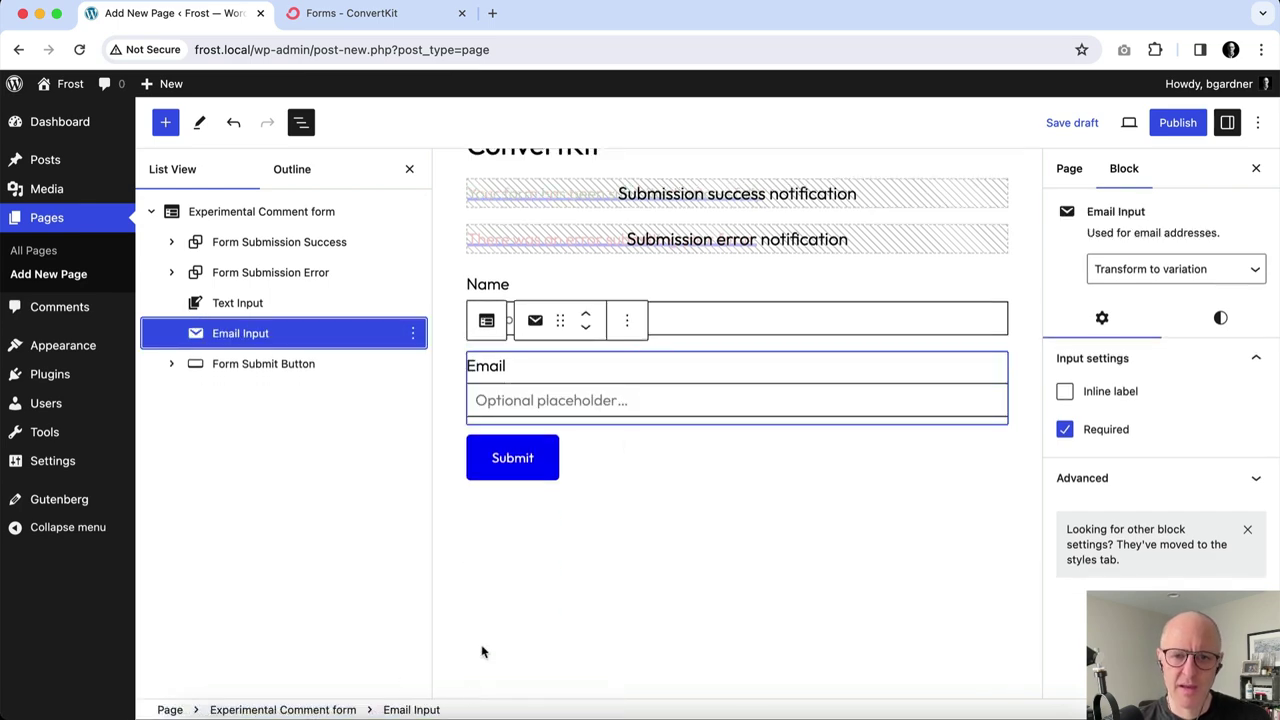
pyautogui.click(409, 169)
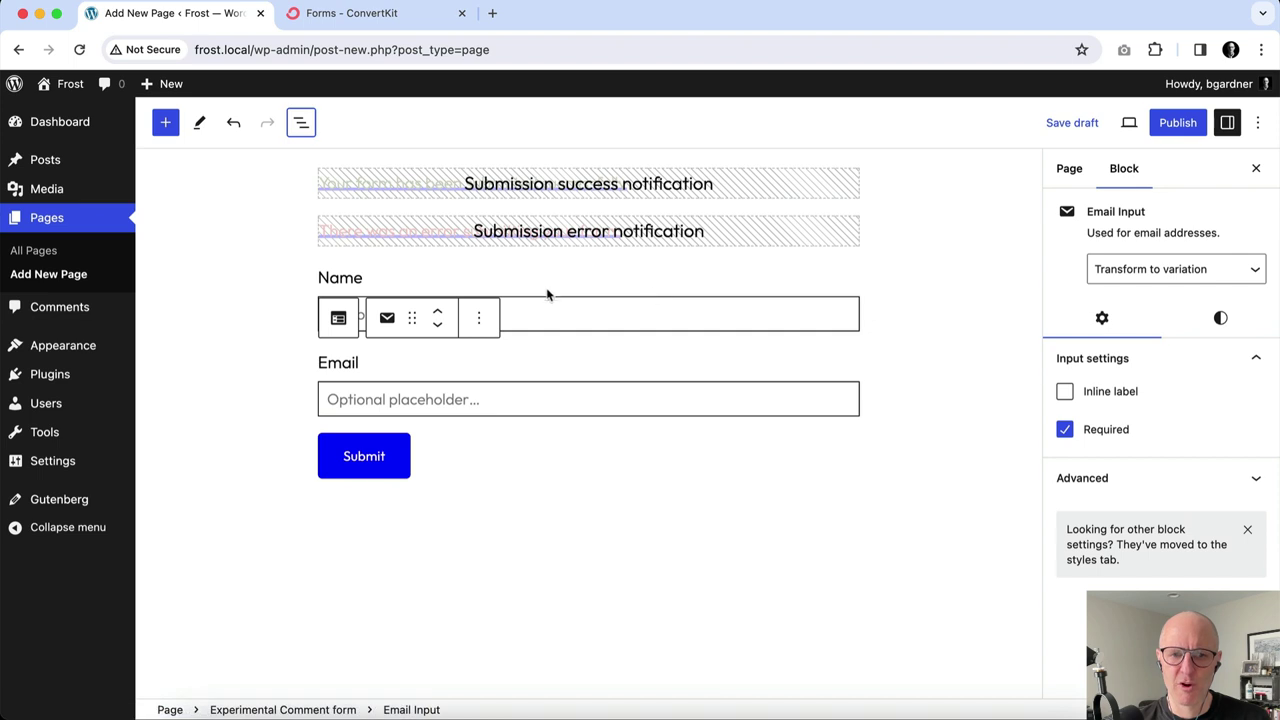
pyautogui.scroll(1, 644, 292)
pyautogui.click(366, 339)
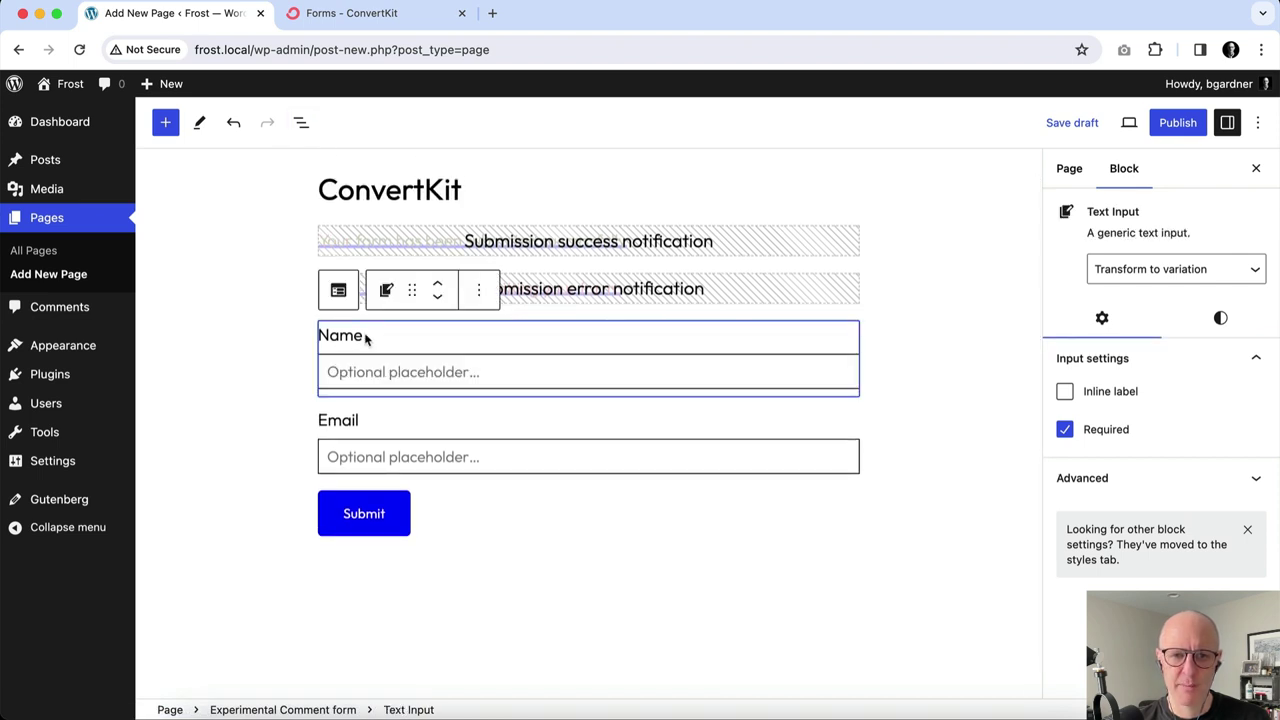
# Relabel the fields to First Name and Email Address, then publish the ConvertKit page.
pyautogui.click(320, 335)
pyautogui.write('Firs')
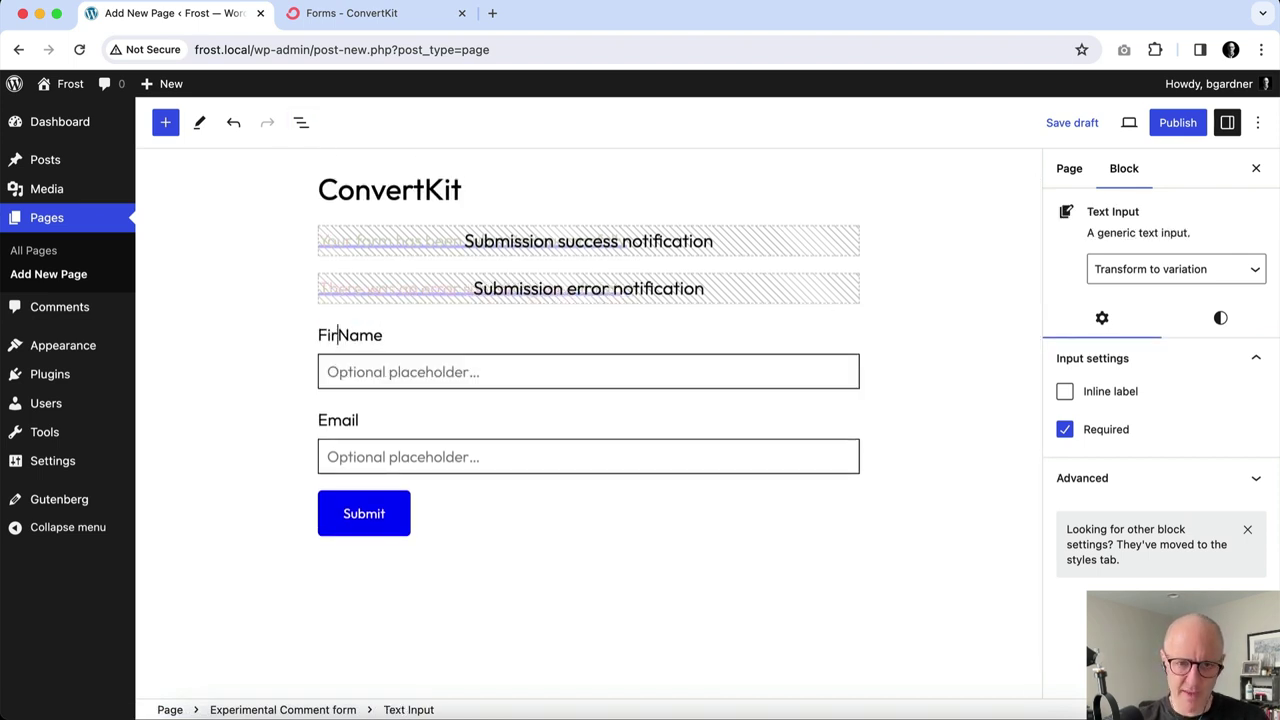
pyautogui.write('t')
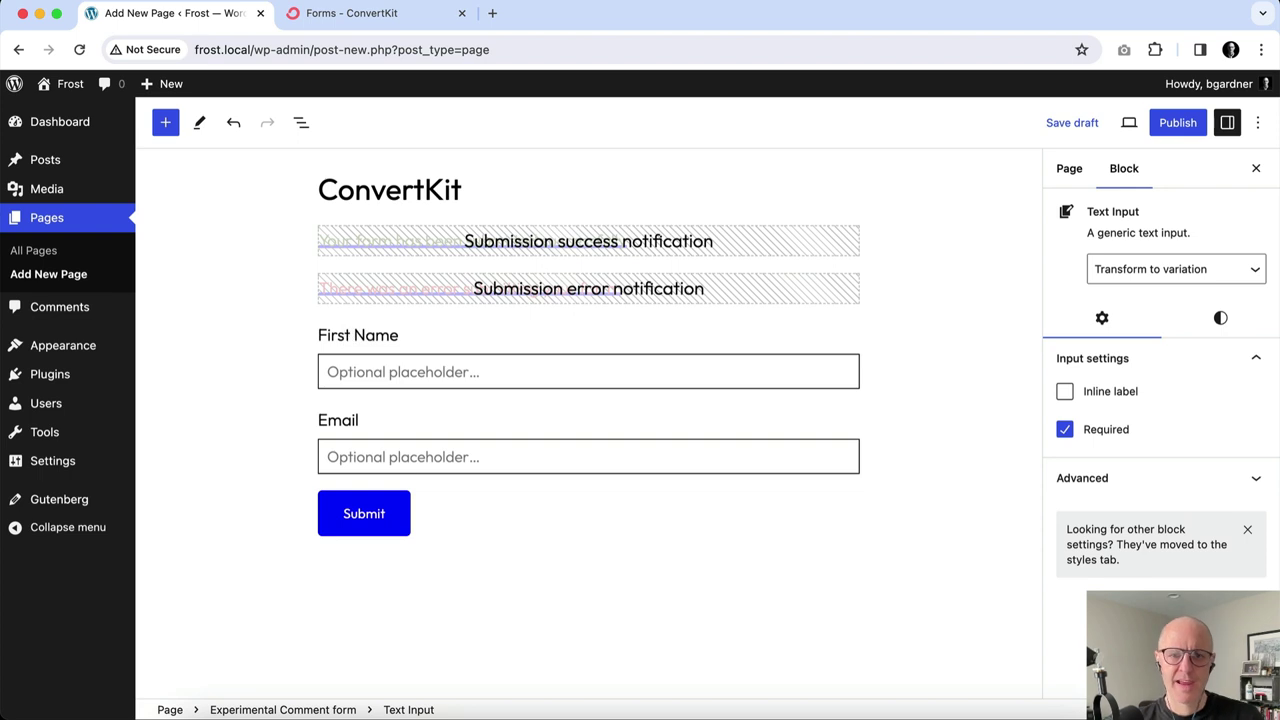
pyautogui.click(374, 425)
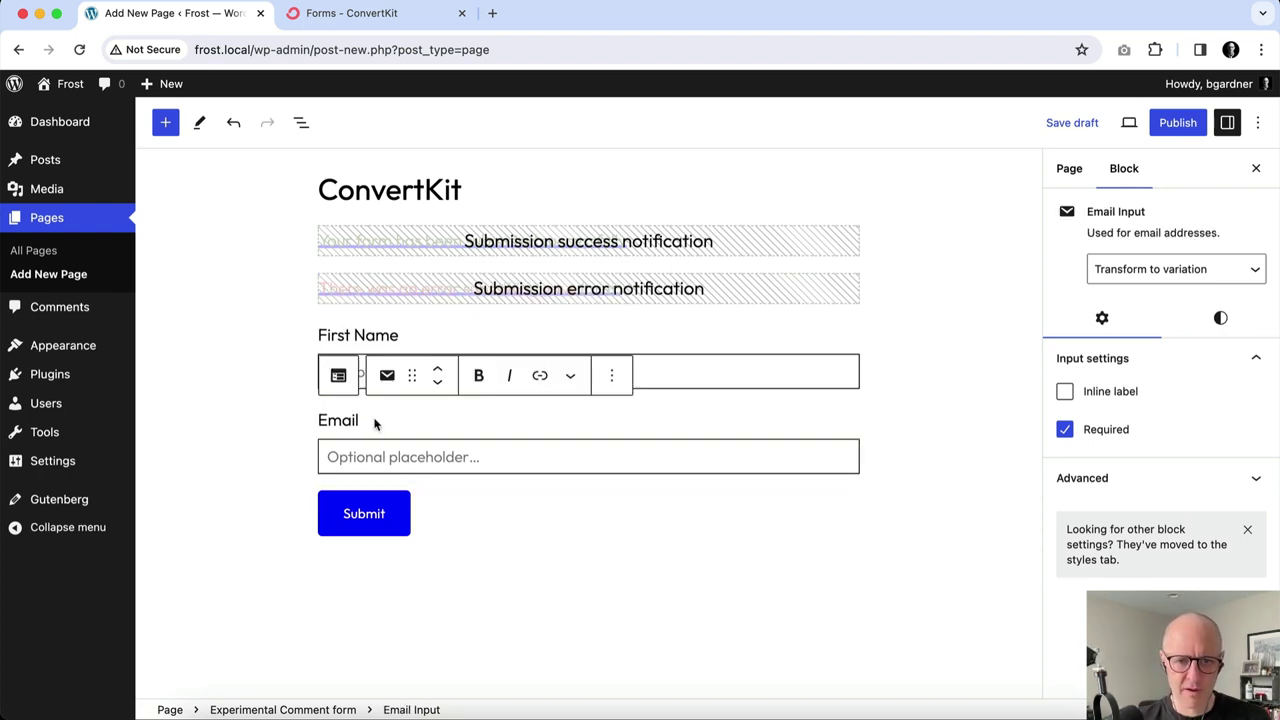
pyautogui.write('Adre')
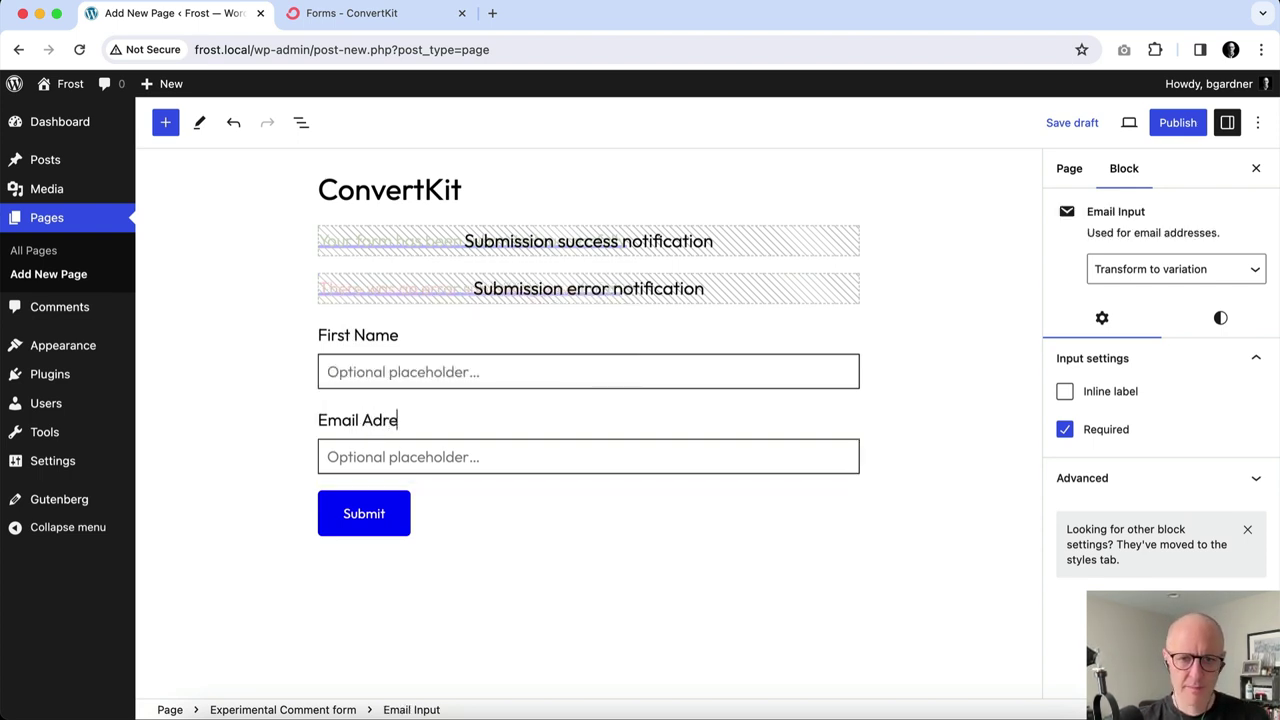
pyautogui.press('BackSpace')
pyautogui.press('BackSpace')
pyautogui.write('dress')
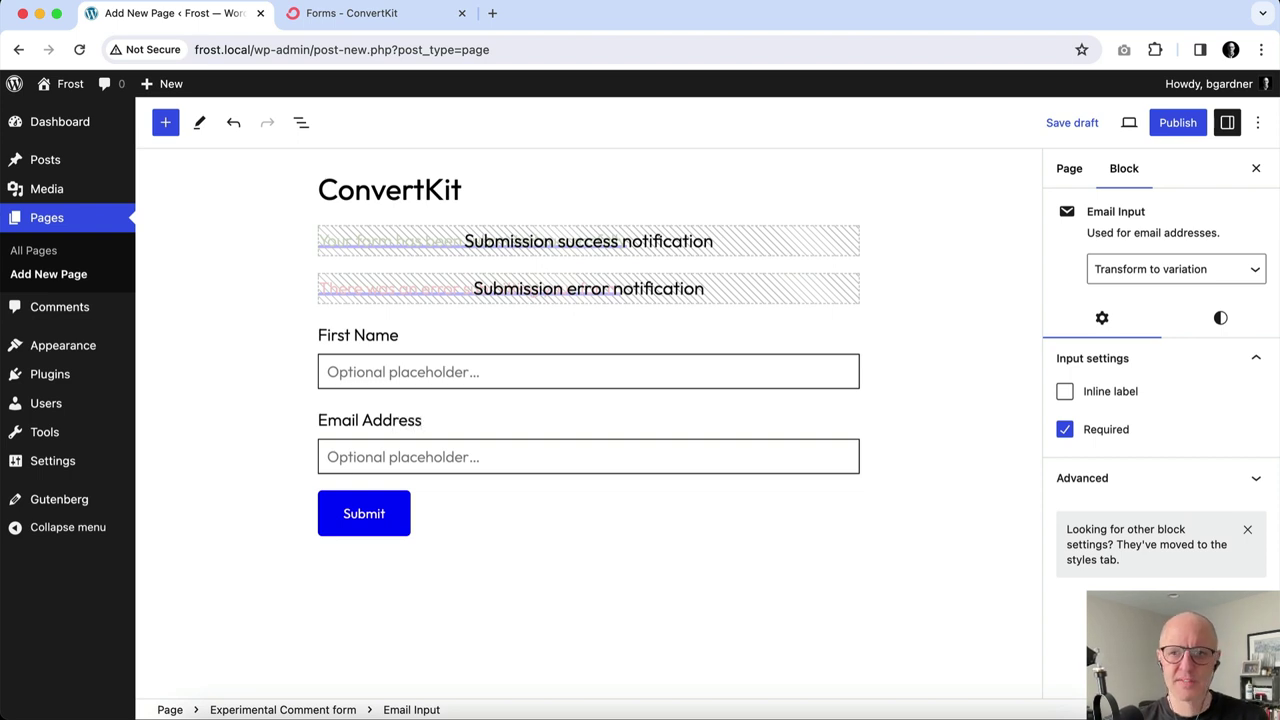
pyautogui.click(1180, 134)
# Confirm publishing, view the live ConvertKit page in a new tab, then return to the editor.
pyautogui.click(1118, 124)
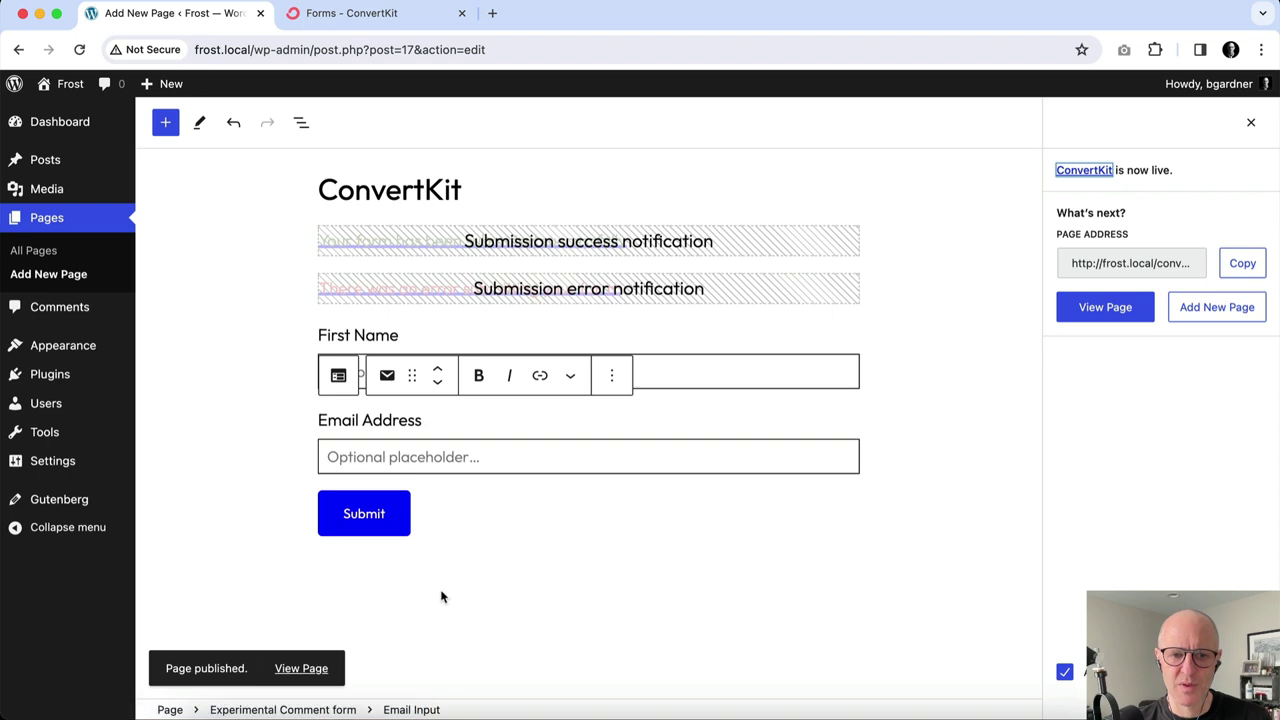
pyautogui.rightClick(320, 670)
pyautogui.click(433, 413)
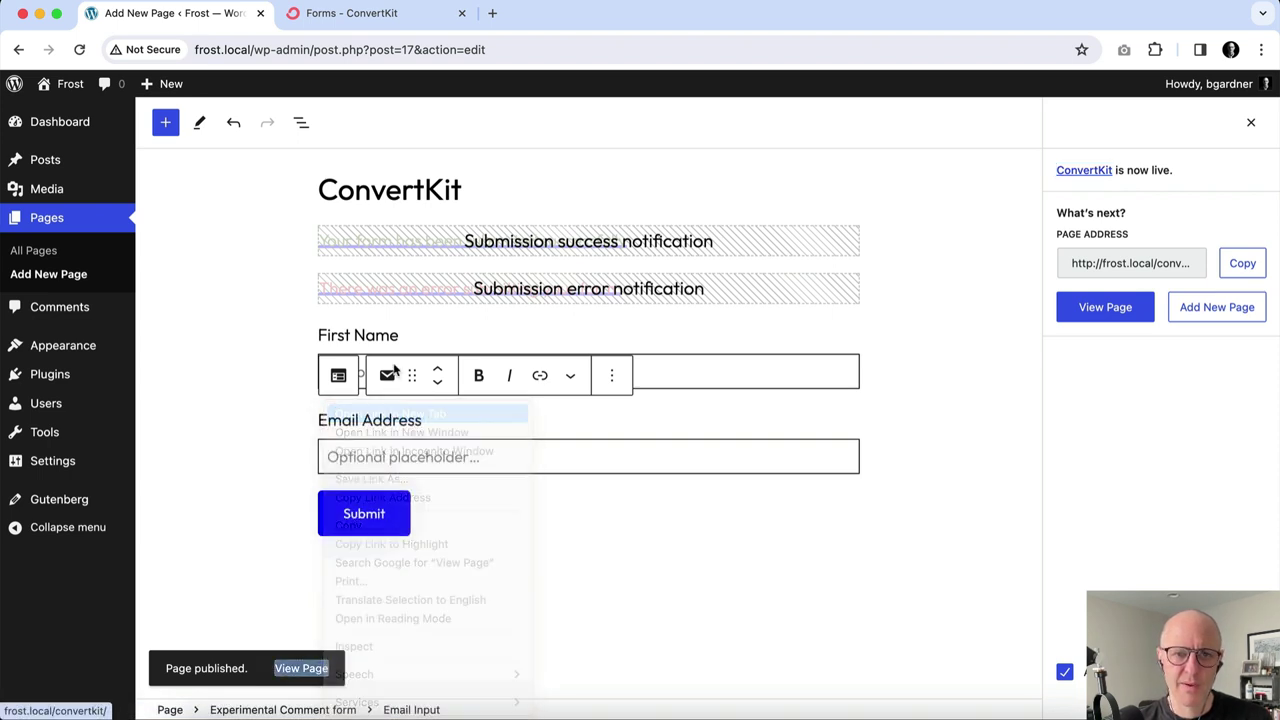
pyautogui.click(350, 13)
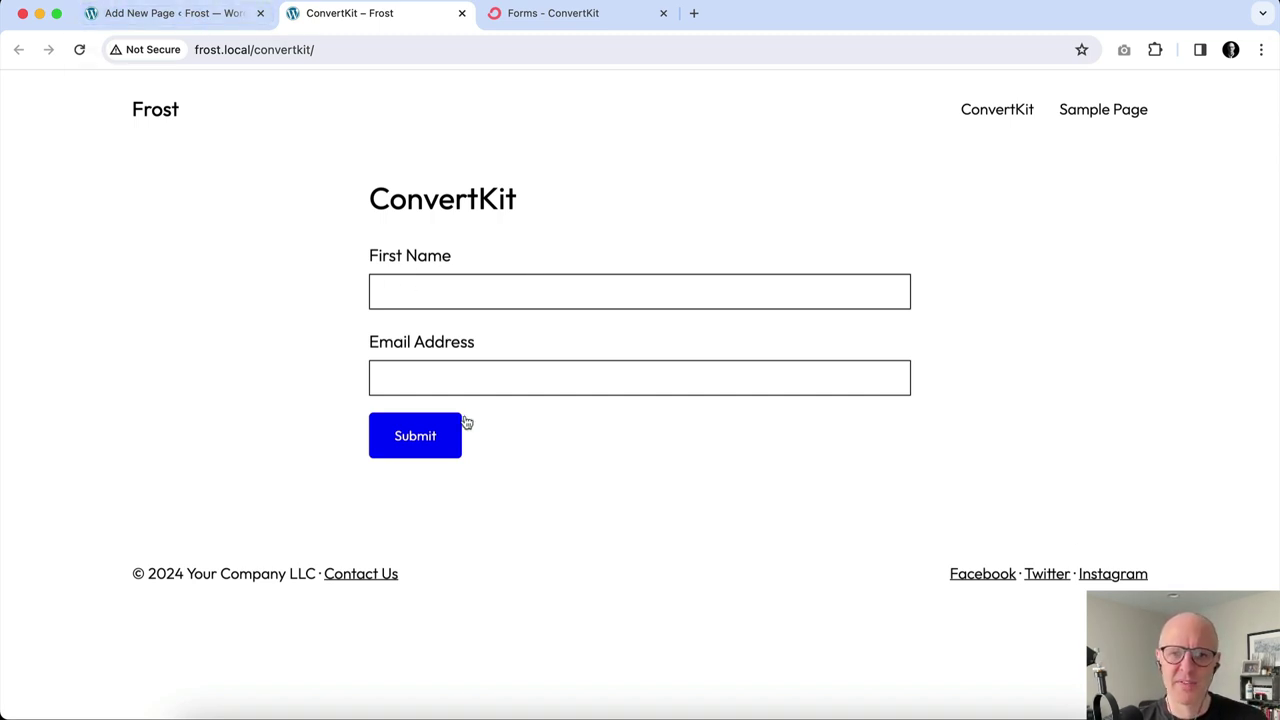
pyautogui.click(218, 24)
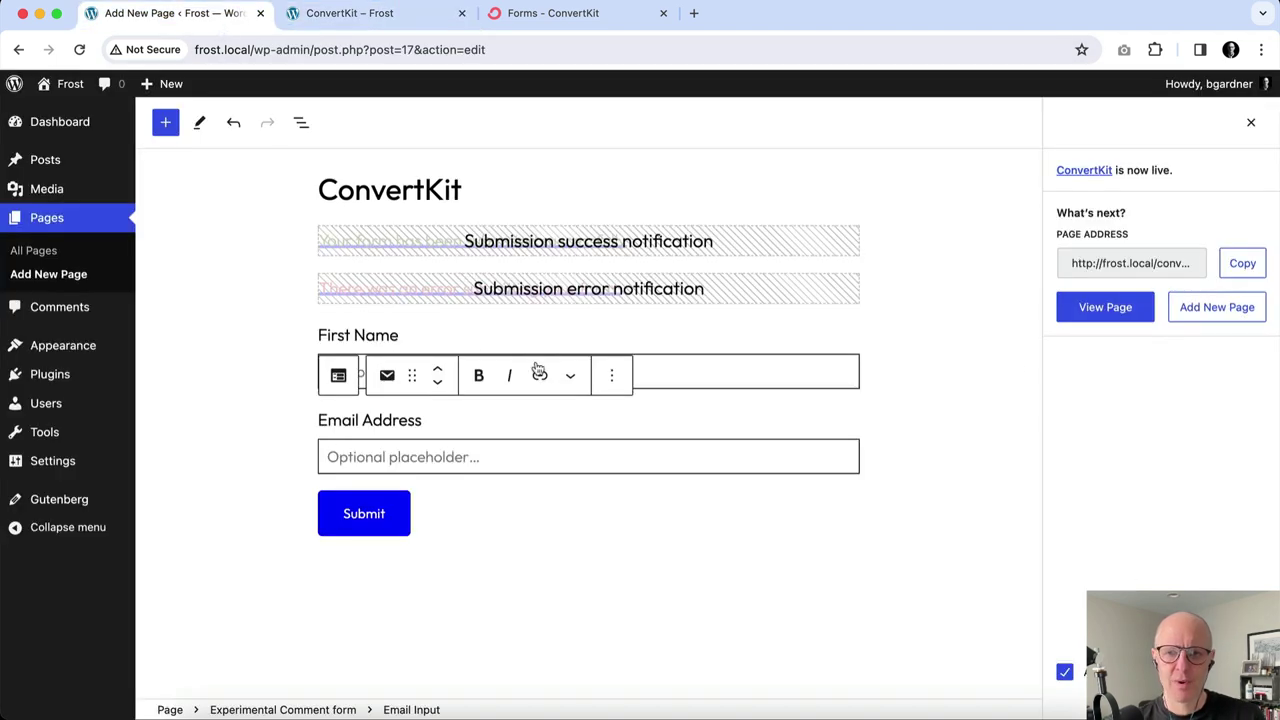
# Select the Experimental Comment form block and open its Submissions method choices, currently Send email.
pyautogui.click(1254, 124)
pyautogui.click(1071, 175)
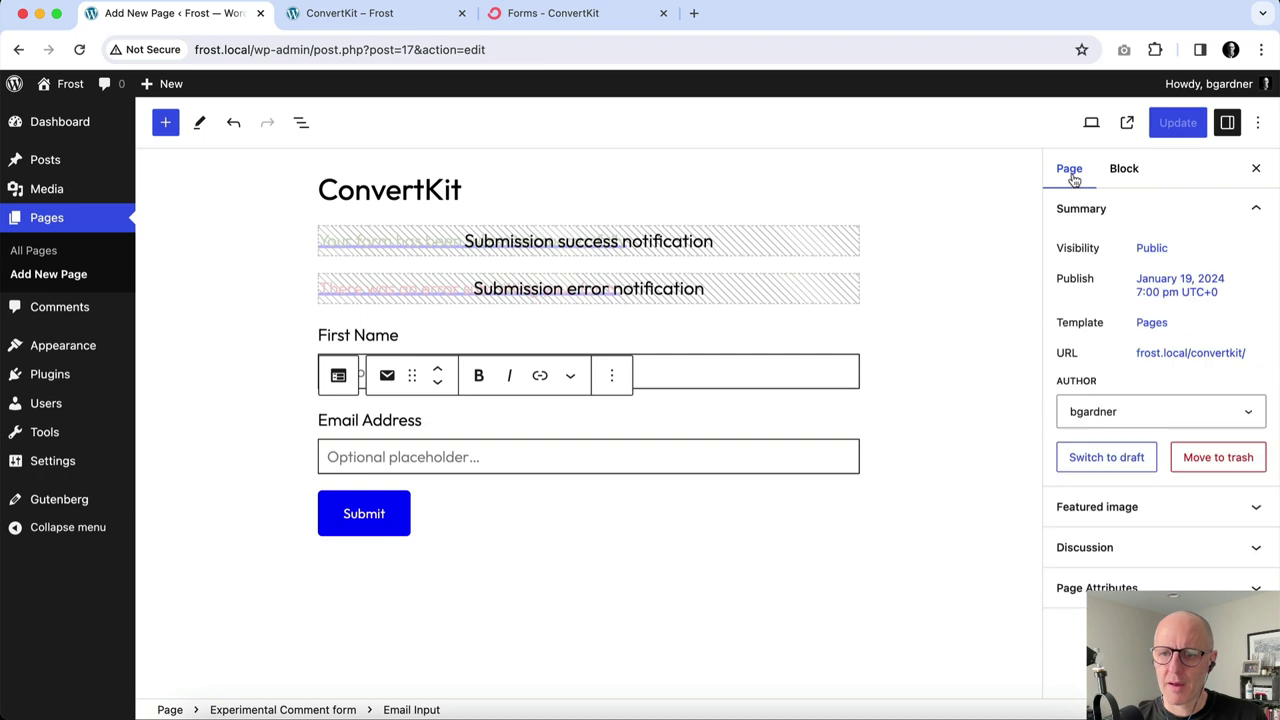
pyautogui.click(534, 503)
pyautogui.click(291, 706)
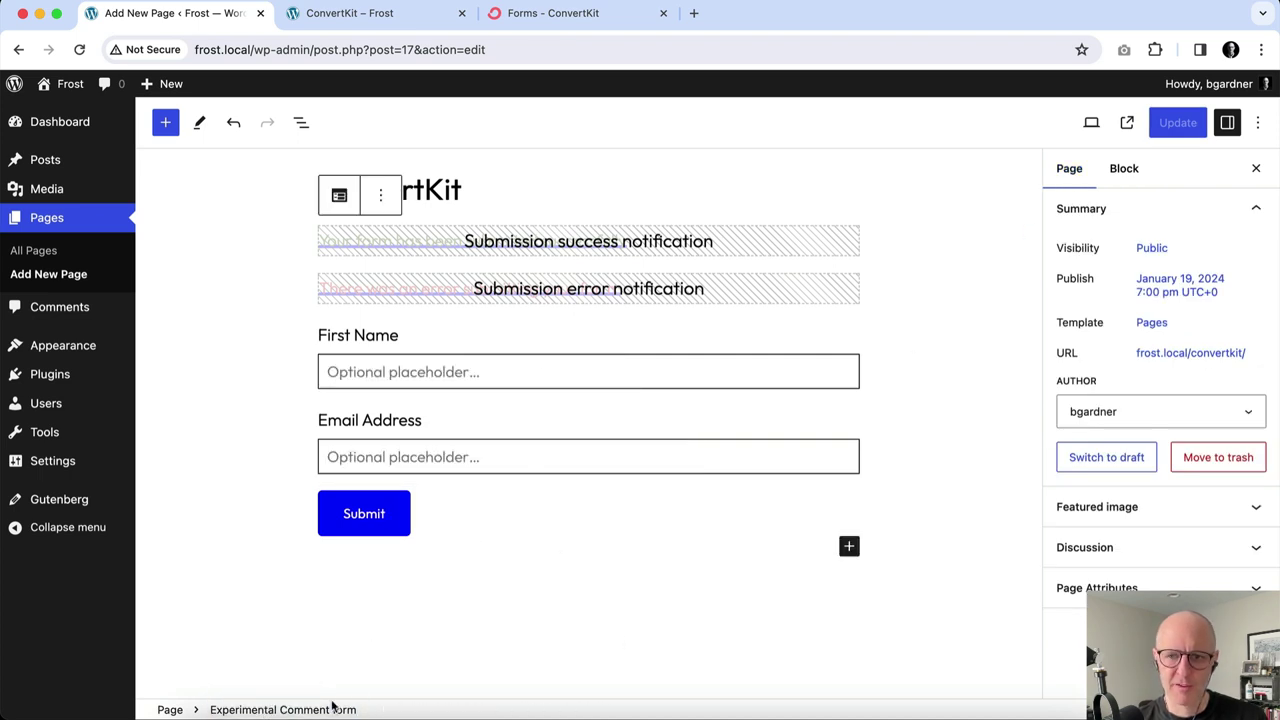
pyautogui.click(1124, 168)
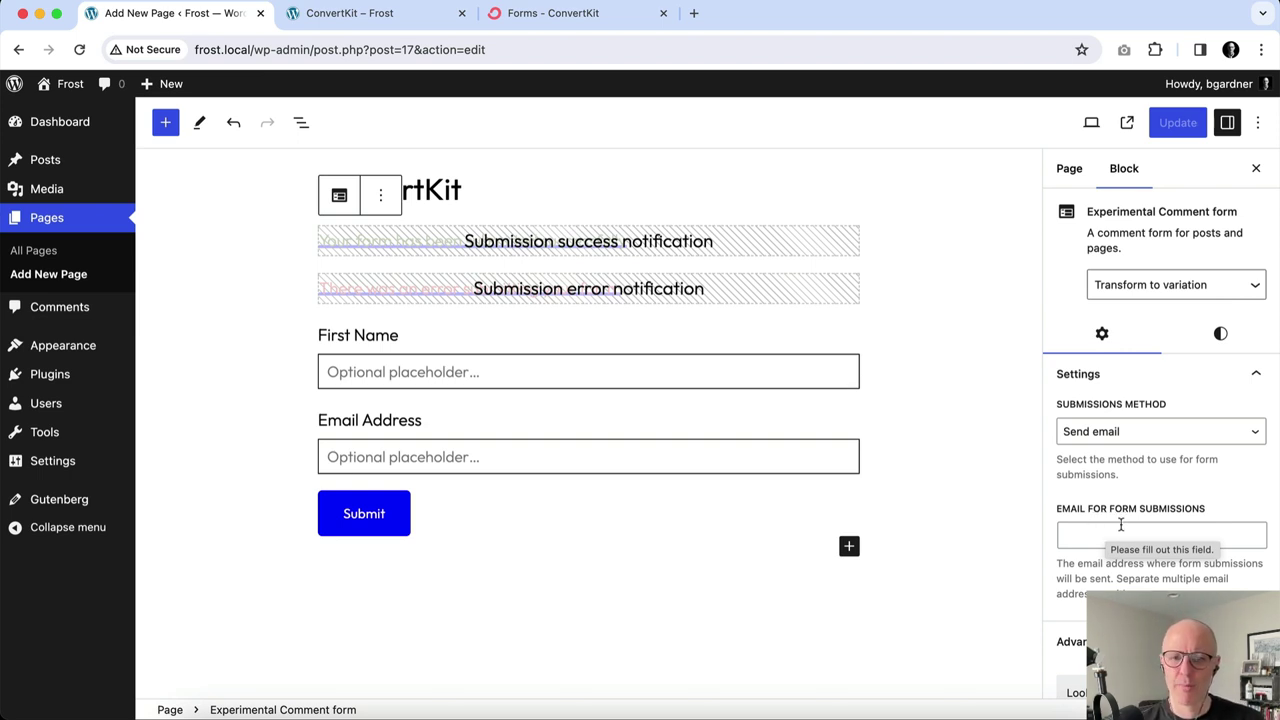
pyautogui.click(1192, 431)
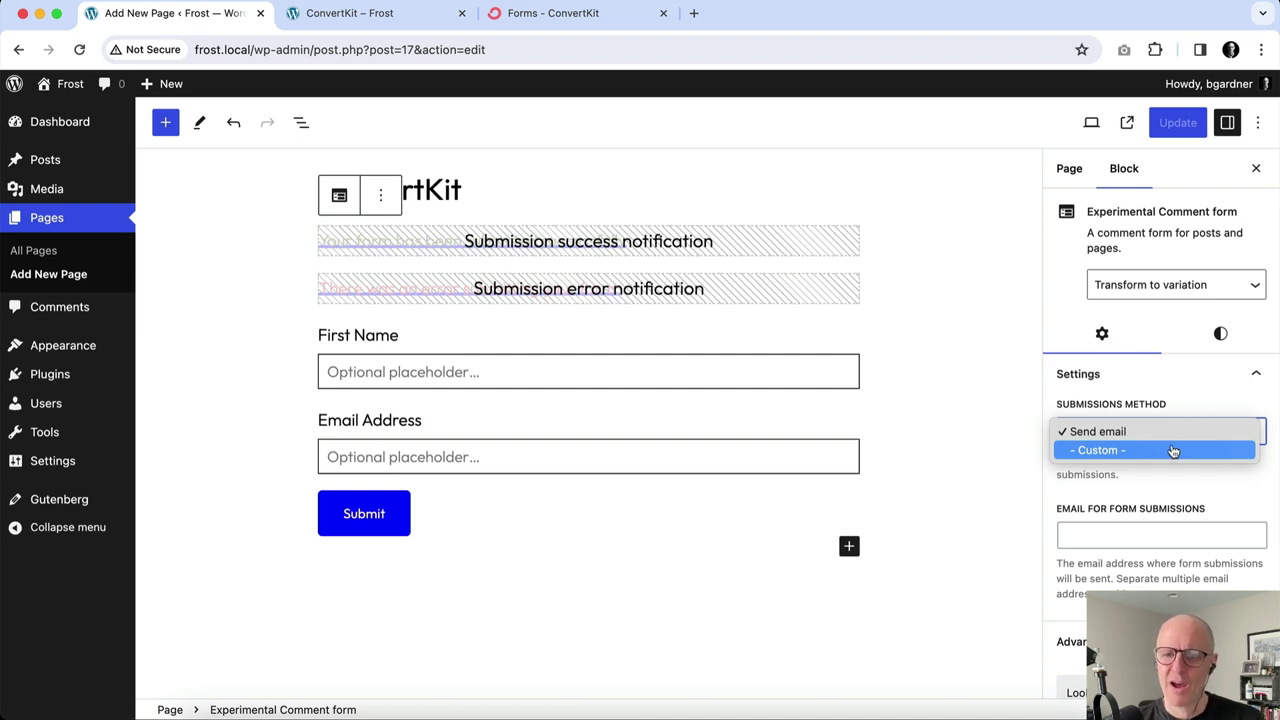
# Set the form's submissions method to Custom and expand its Advanced settings.
pyautogui.click(1173, 451)
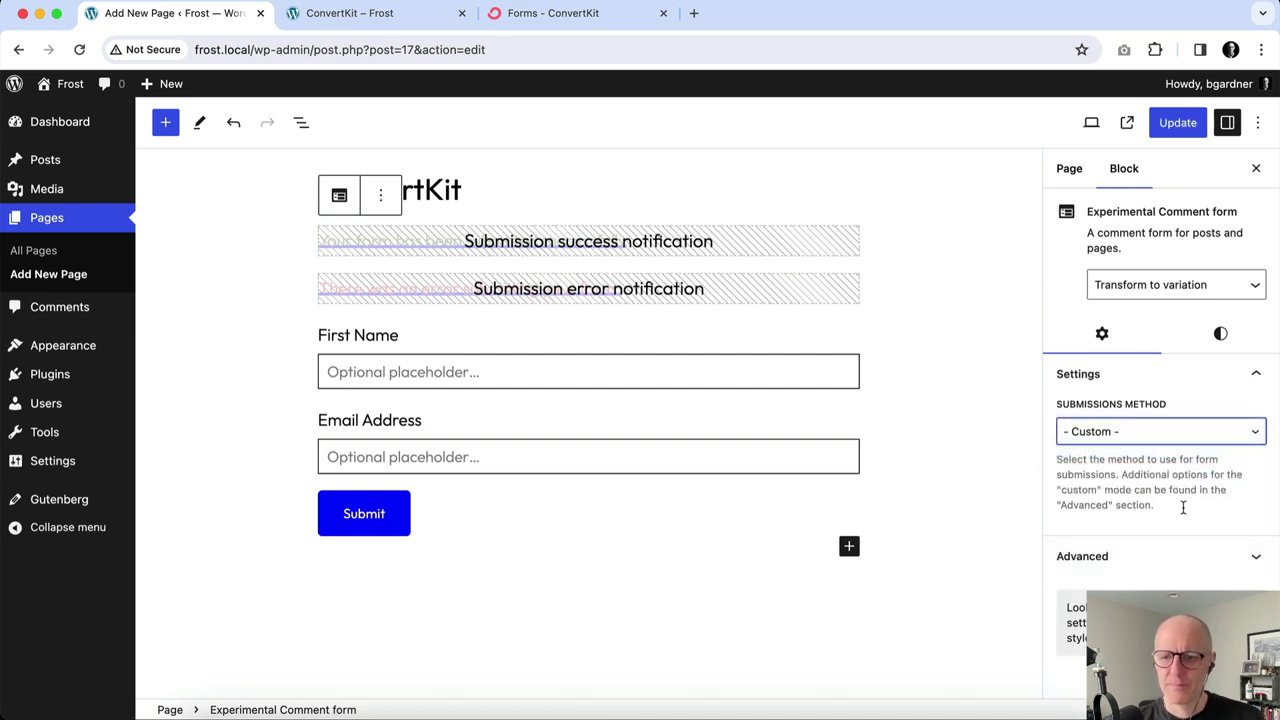
pyautogui.click(1240, 560)
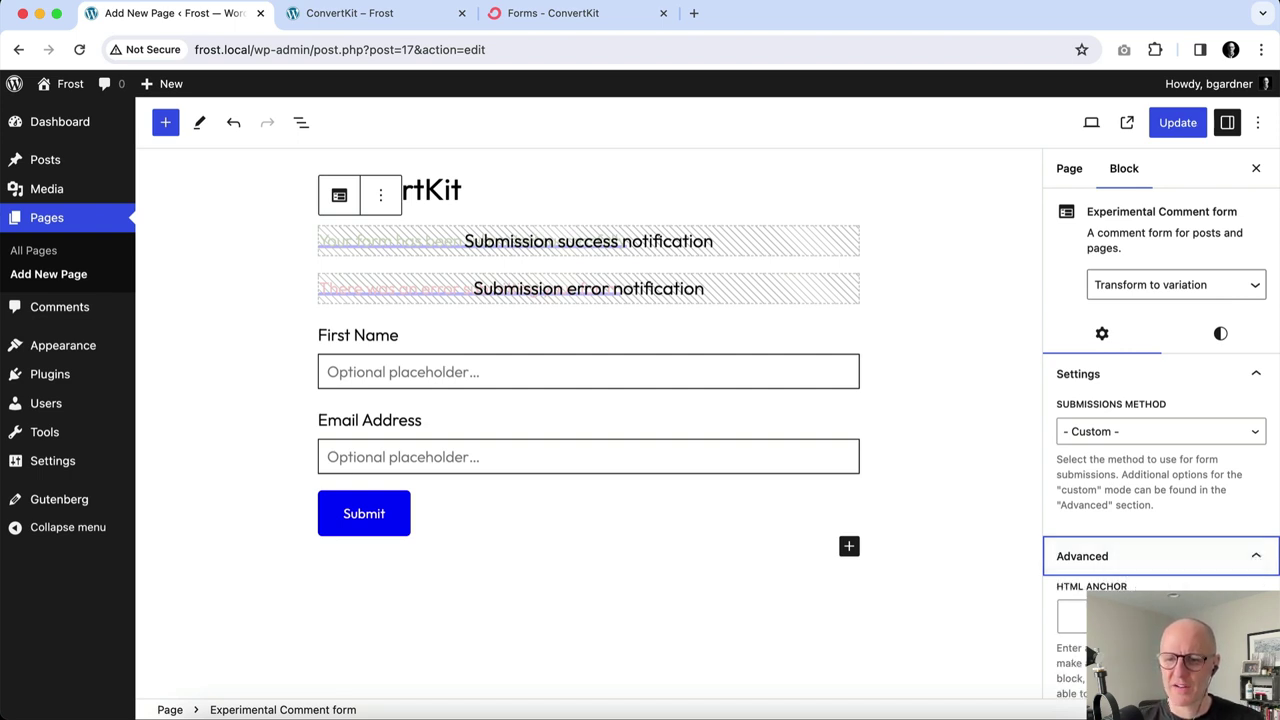
pyautogui.scroll(-5, 1186, 574)
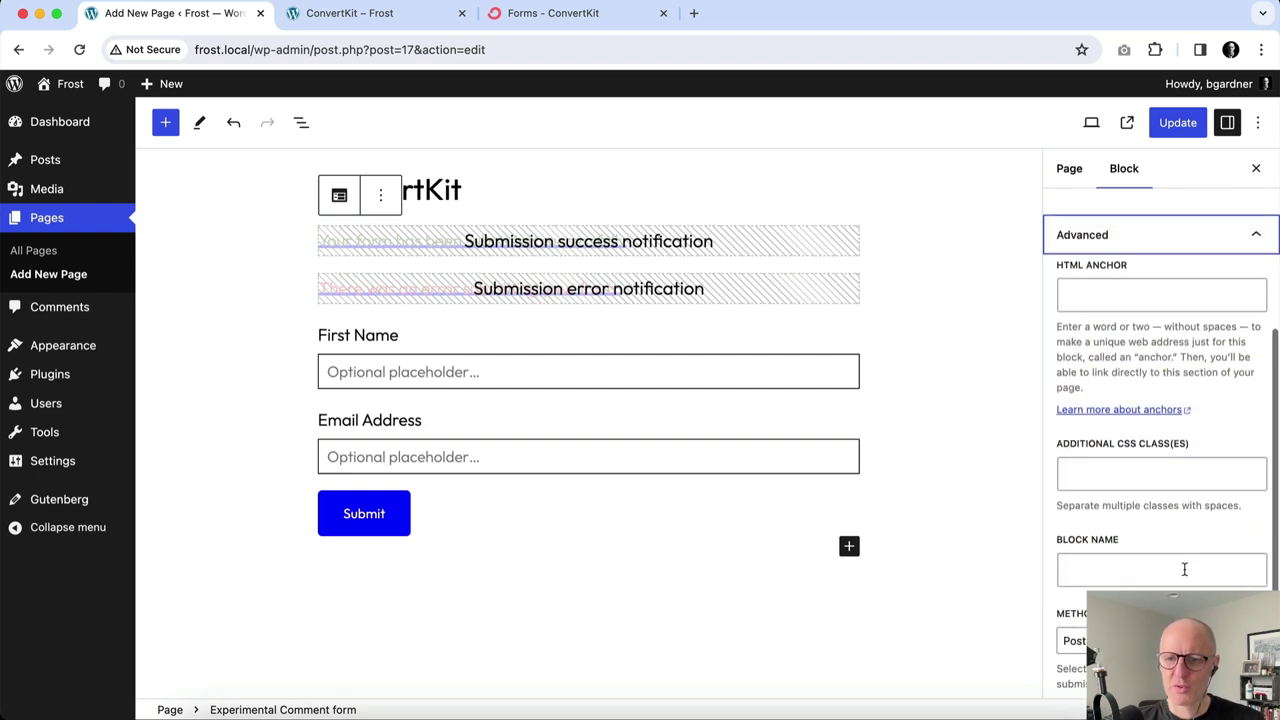
pyautogui.scroll(-3, 1184, 569)
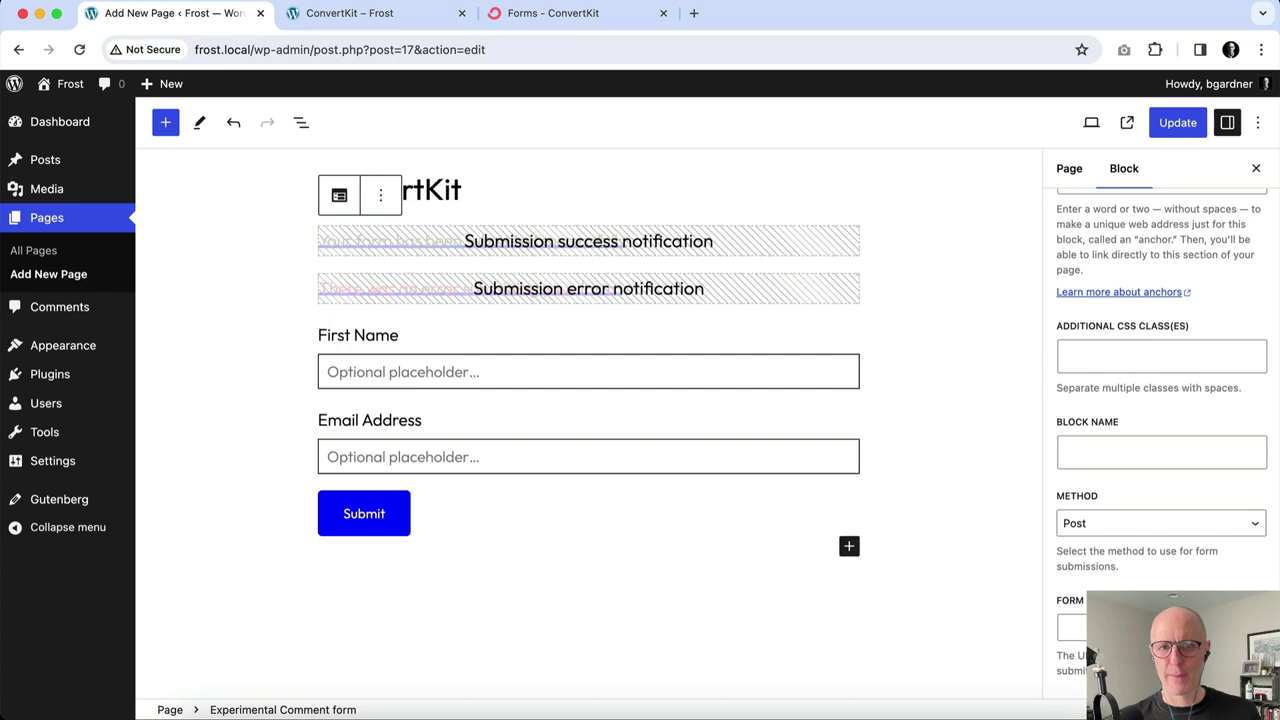
# In ConvertKit, create a new inline form using the Clare template.
pyautogui.click(547, 15)
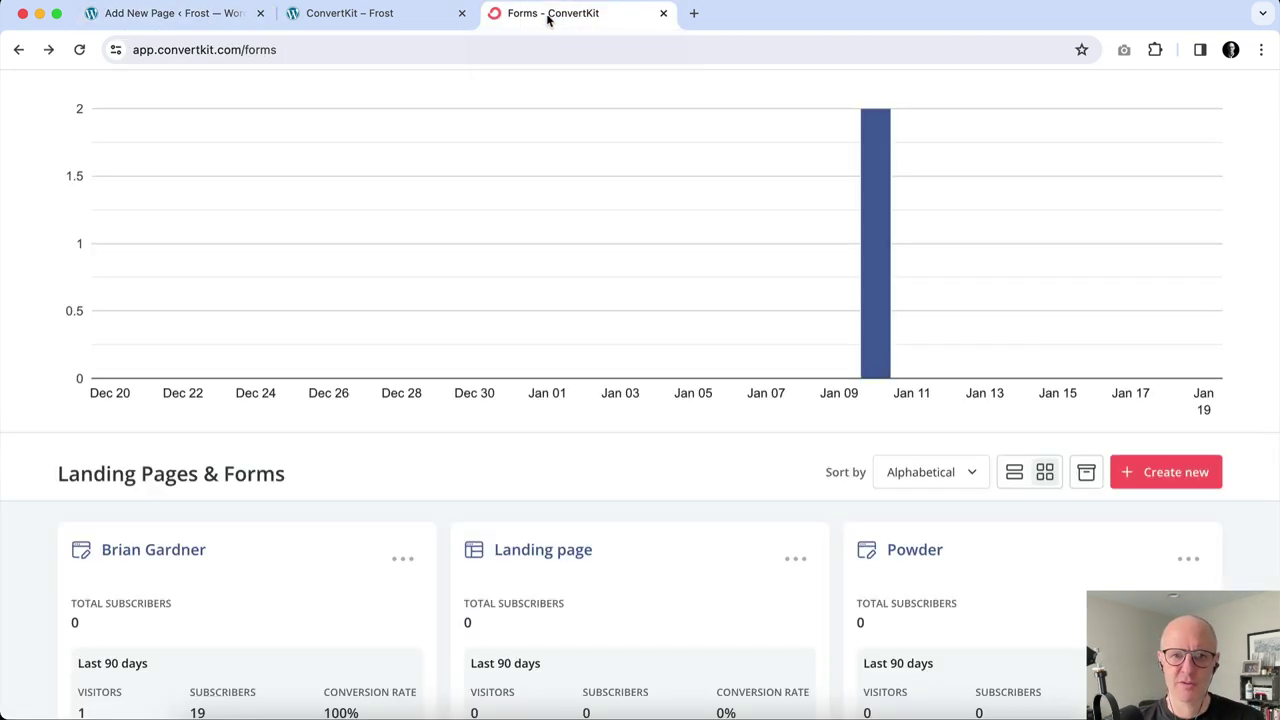
pyautogui.scroll(3, 574, 349)
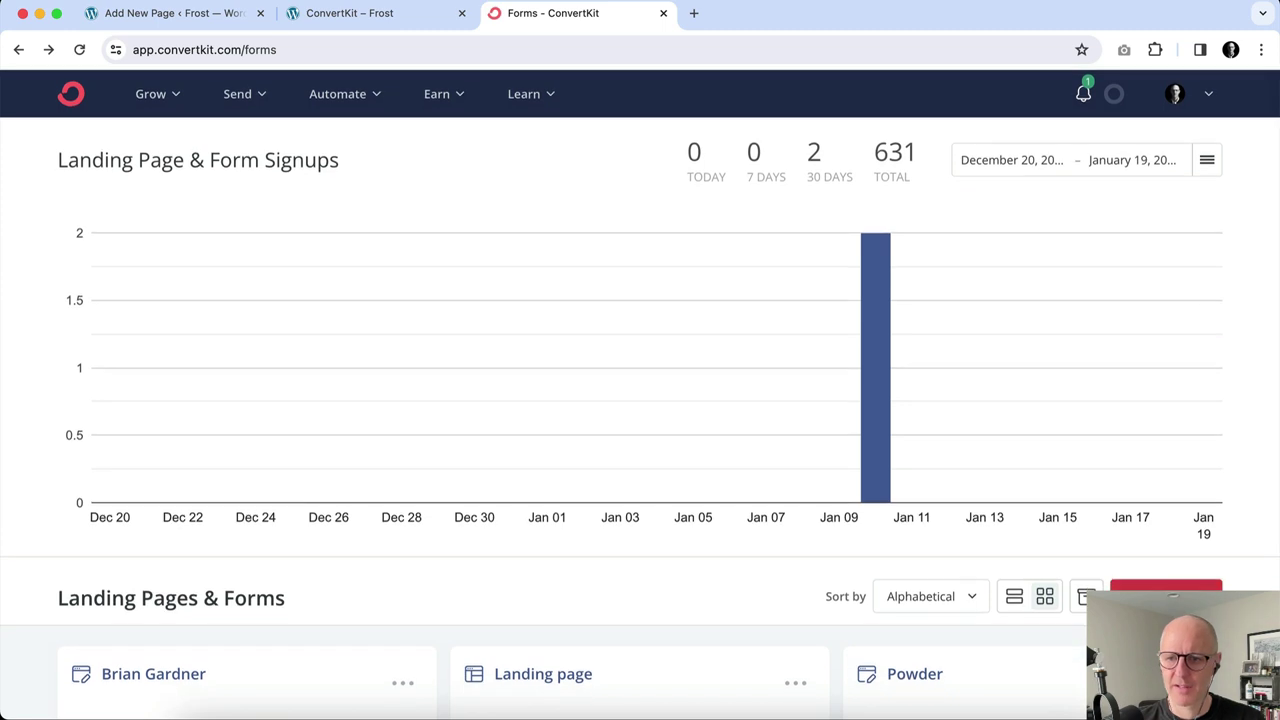
pyautogui.click(1165, 596)
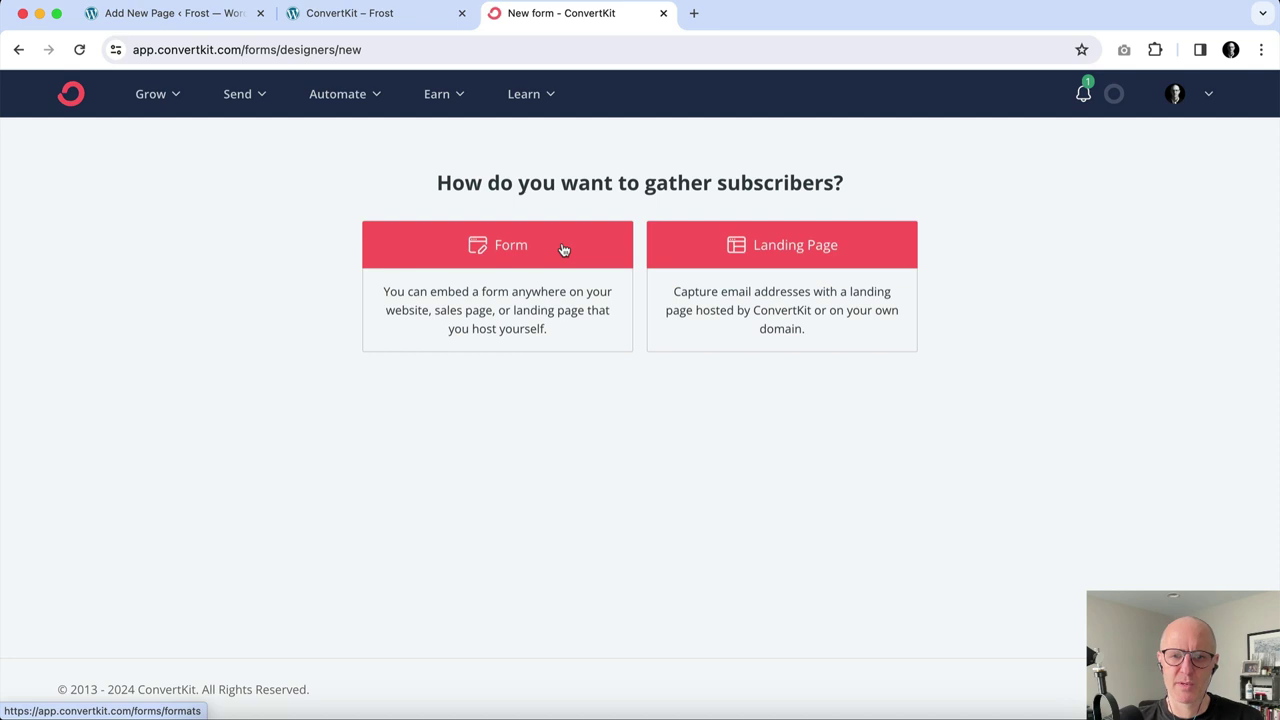
pyautogui.click(563, 249)
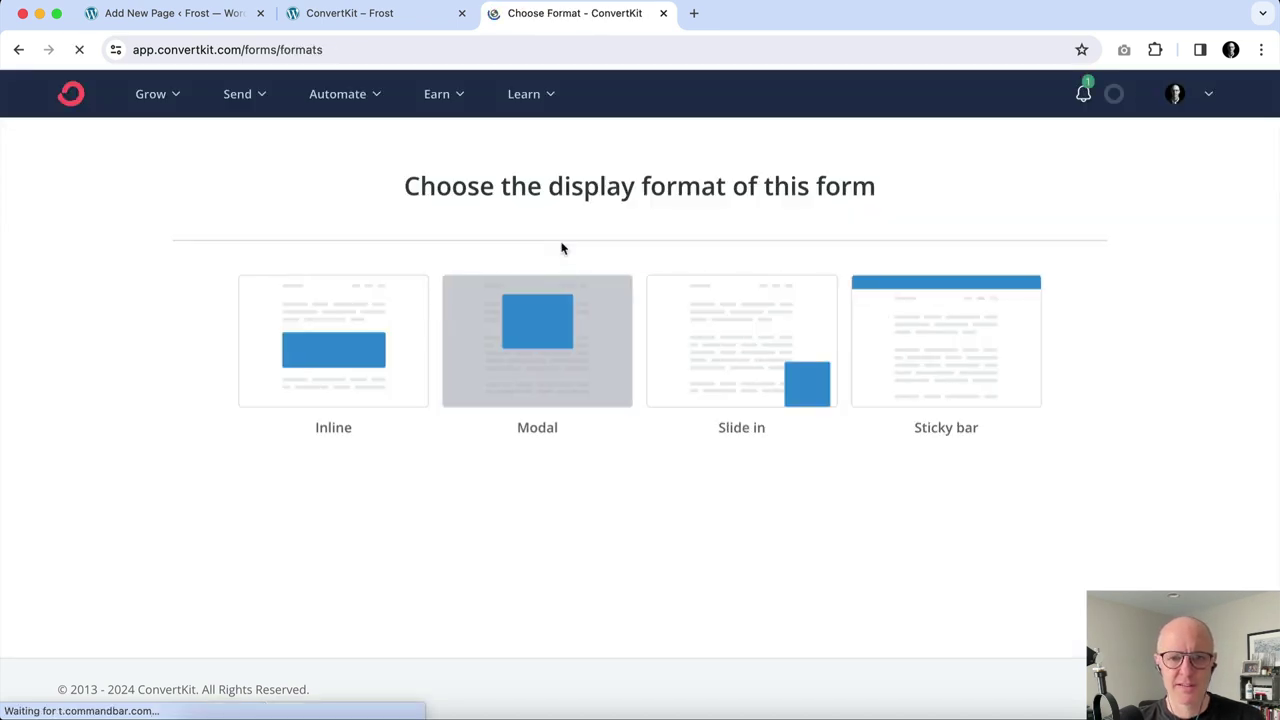
pyautogui.click(346, 360)
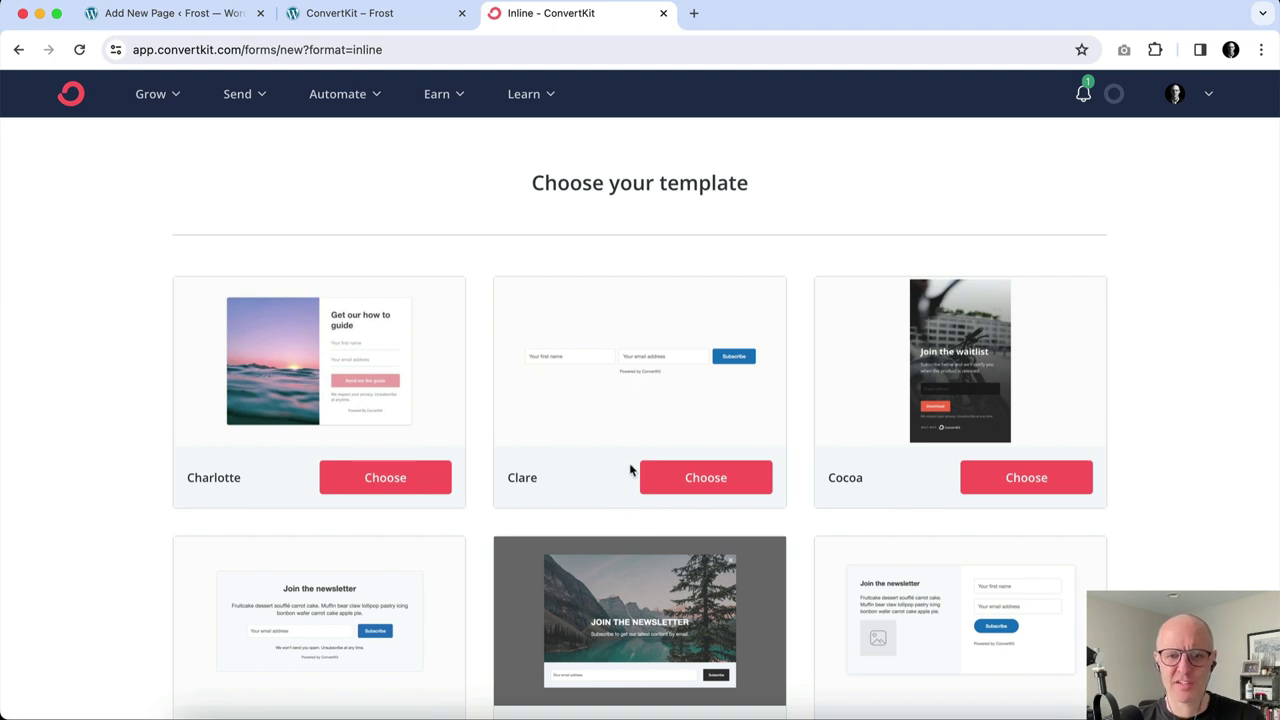
pyautogui.click(708, 487)
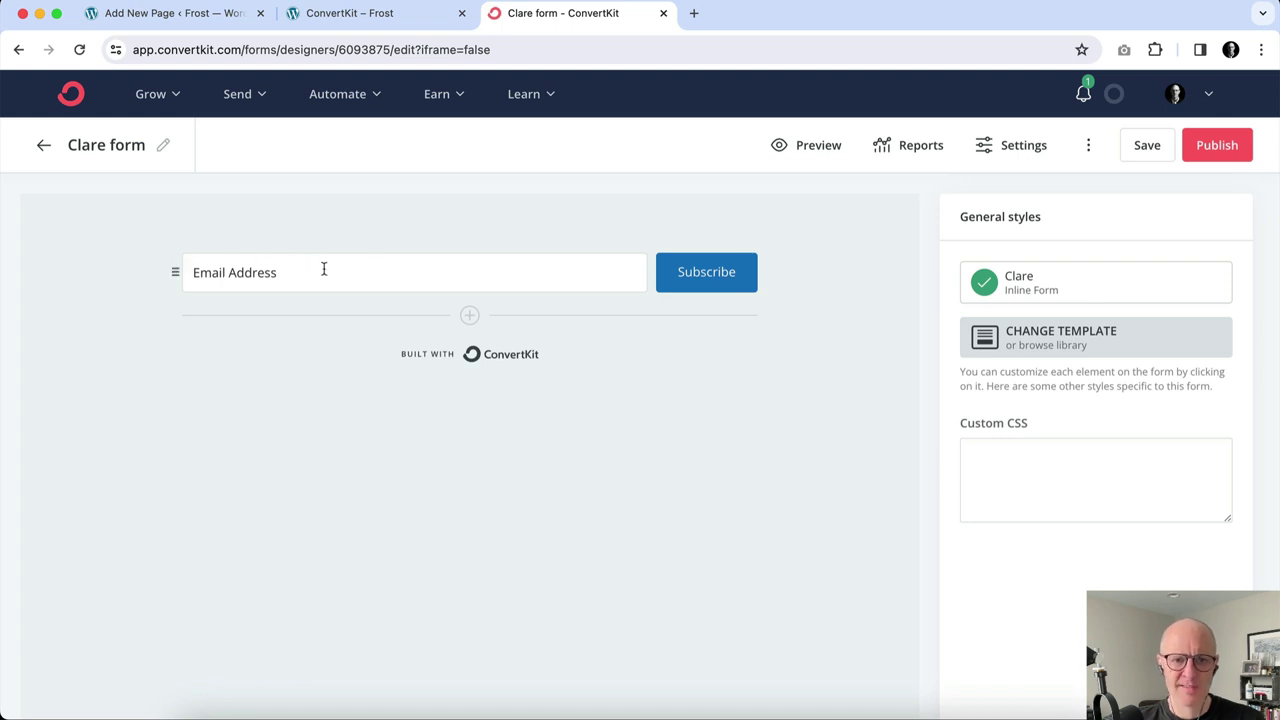
# Add a First Name custom field before Email Address in the Clare form and save it.
pyautogui.click(469, 317)
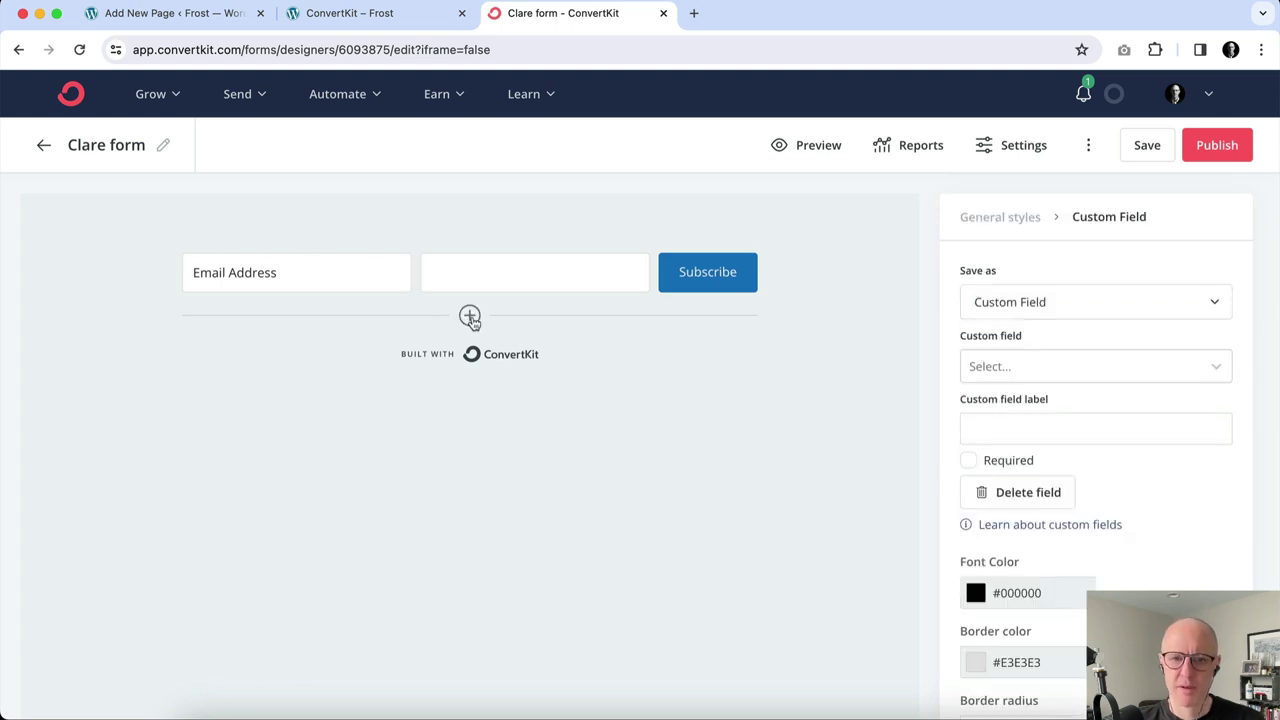
pyautogui.click(1153, 308)
pyautogui.click(1157, 371)
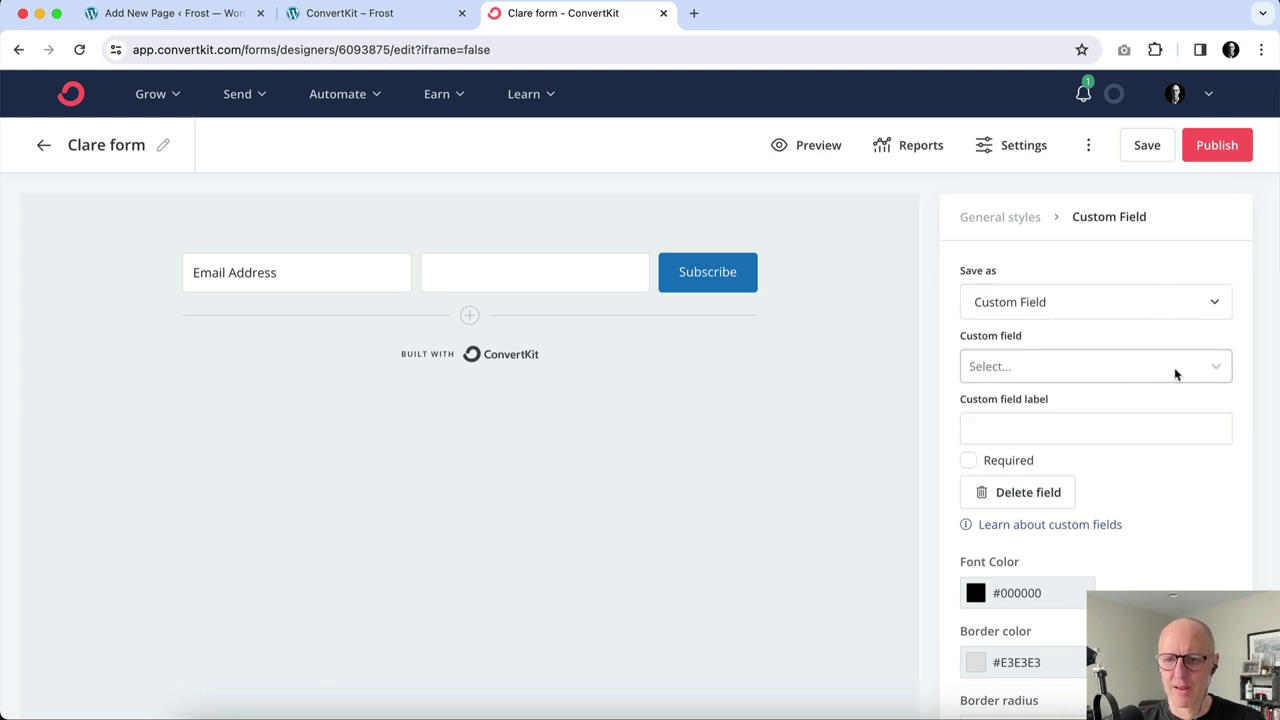
pyautogui.click(1196, 370)
pyautogui.click(1172, 406)
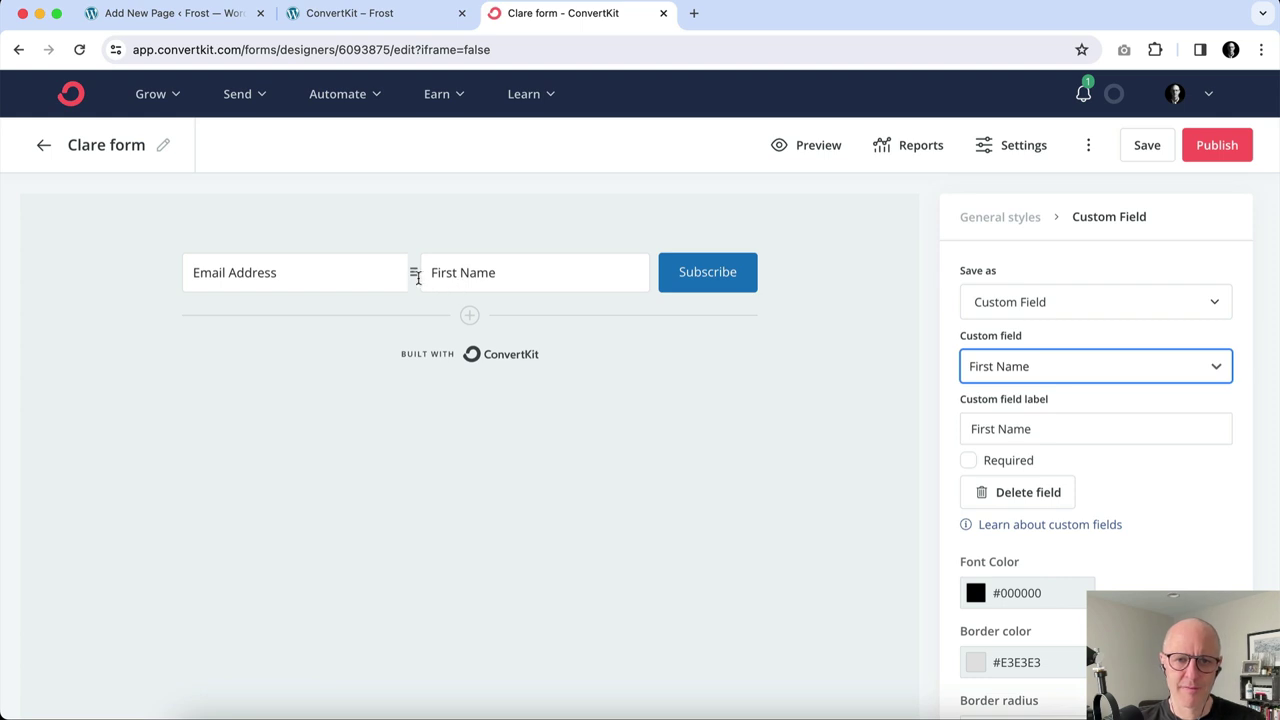
pyautogui.moveTo(414, 273); pyautogui.dragTo(177, 271)
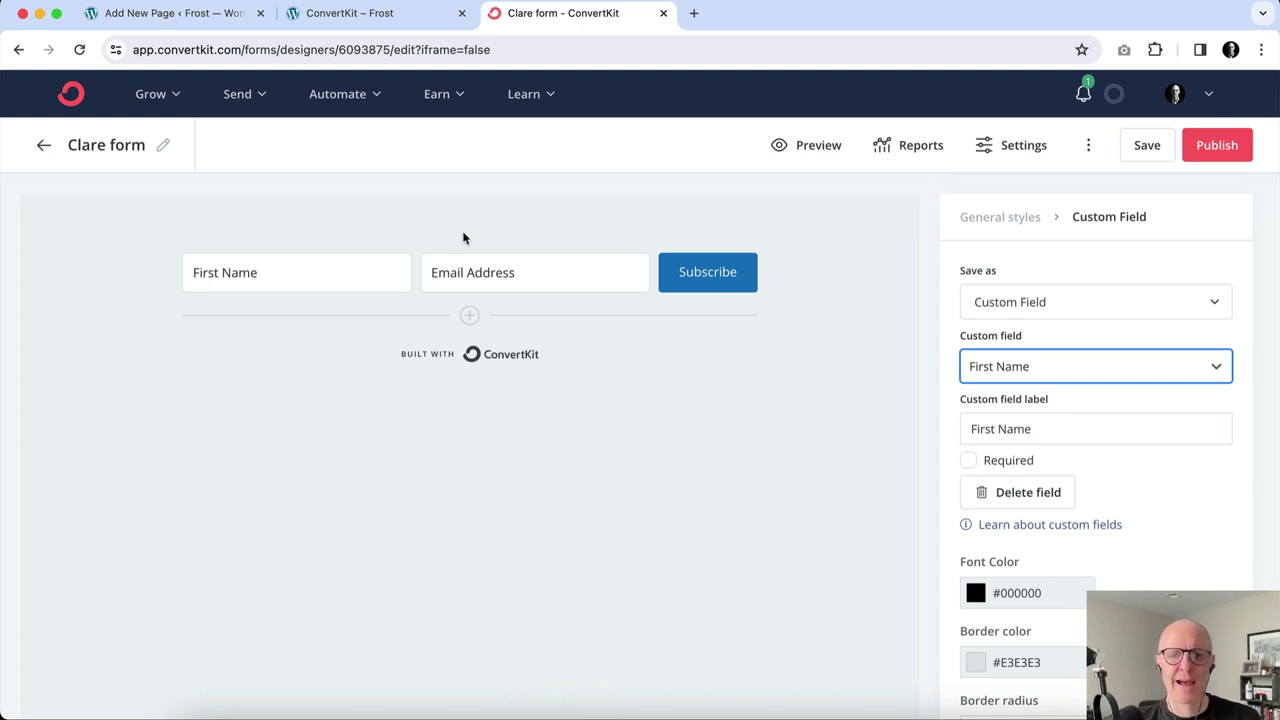
pyautogui.click(1147, 148)
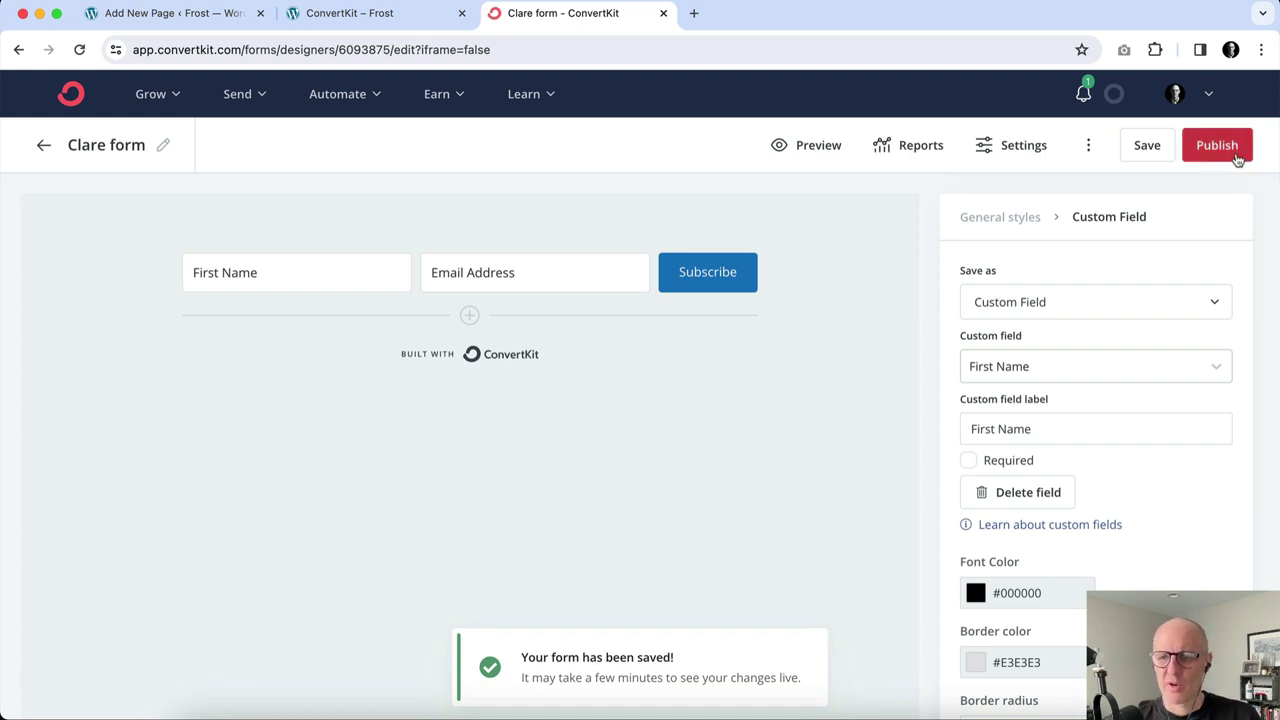
# Publish the Clare form, copy its full HTML embed code, and return to the WordPress editor.
pyautogui.click(1238, 160)
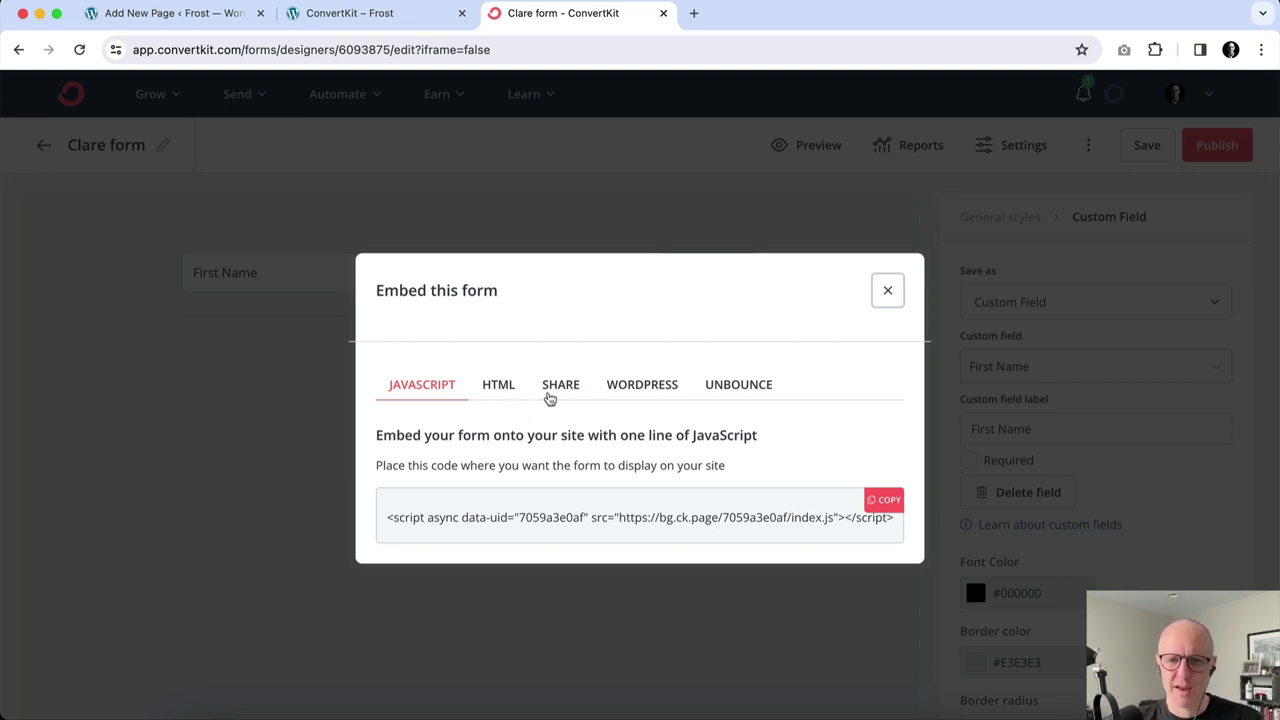
pyautogui.click(499, 386)
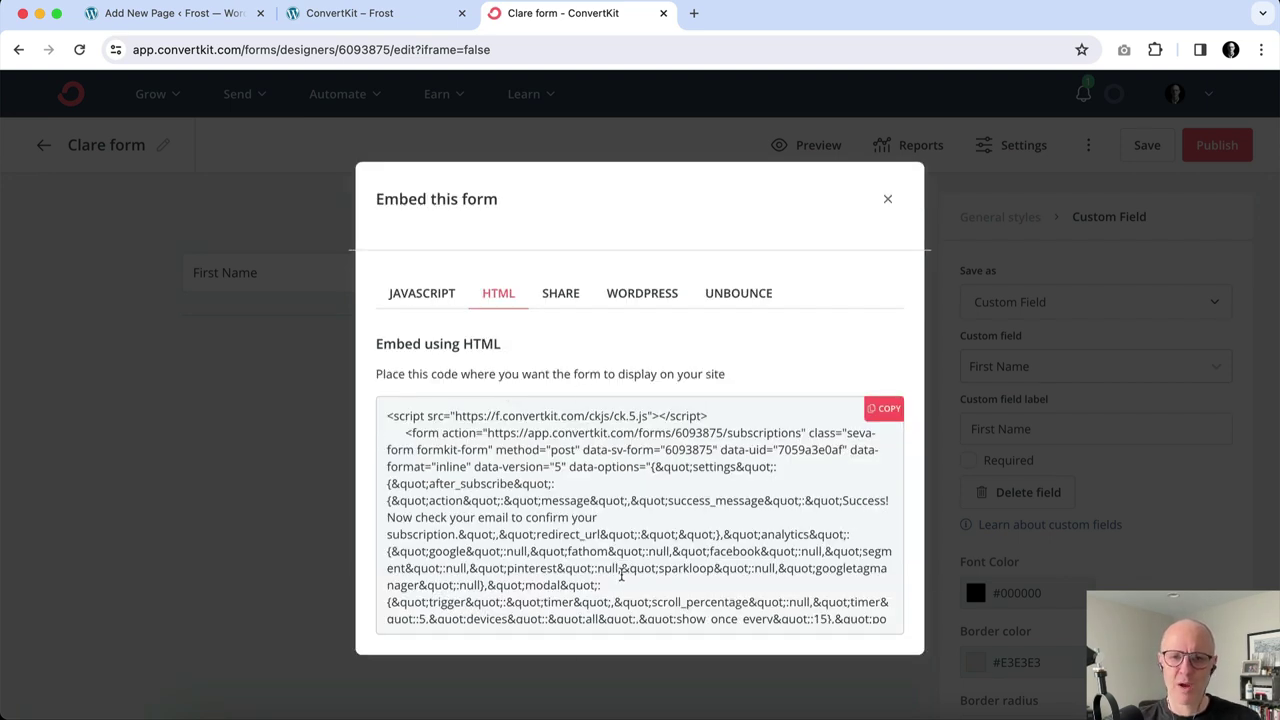
pyautogui.click(889, 418)
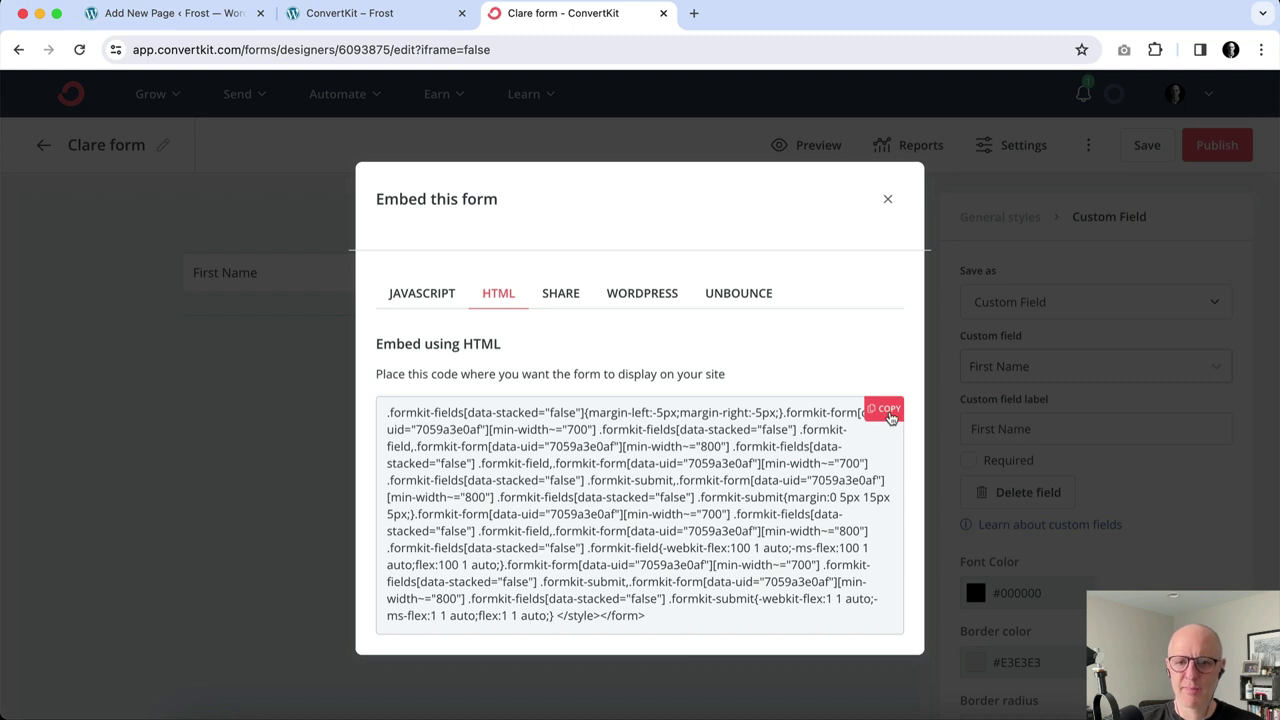
pyautogui.click(889, 418)
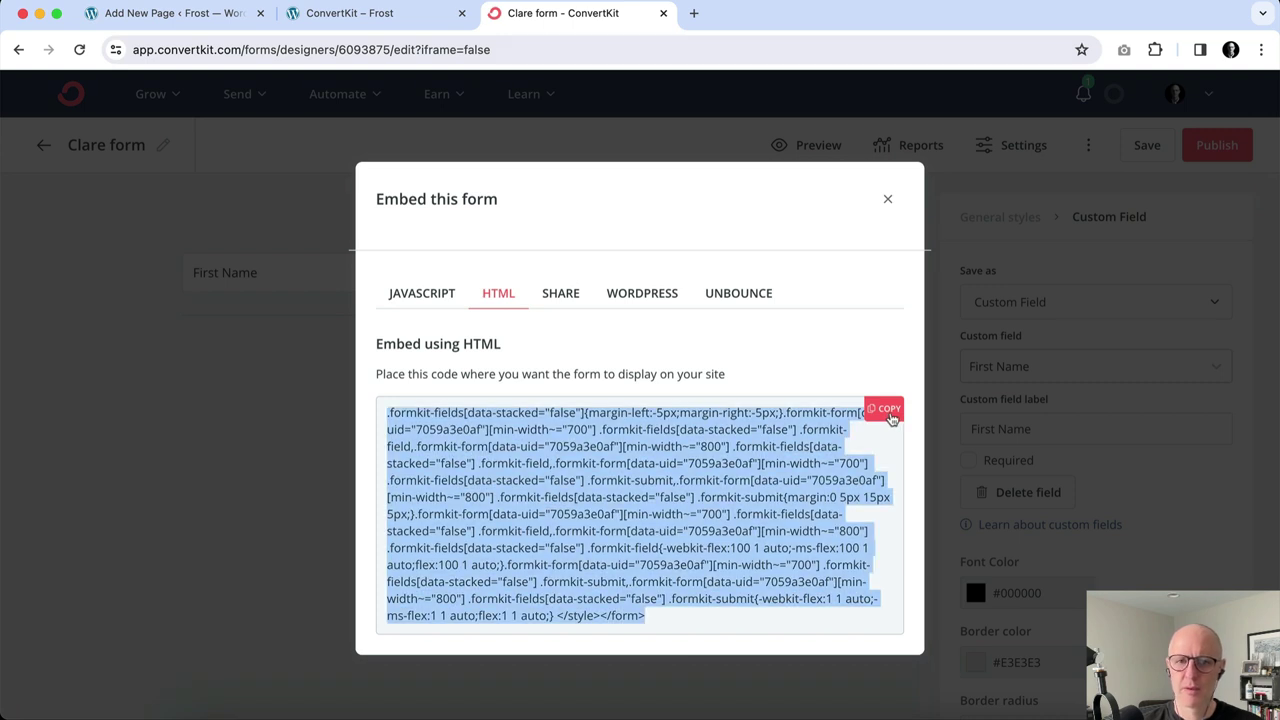
pyautogui.click(198, 22)
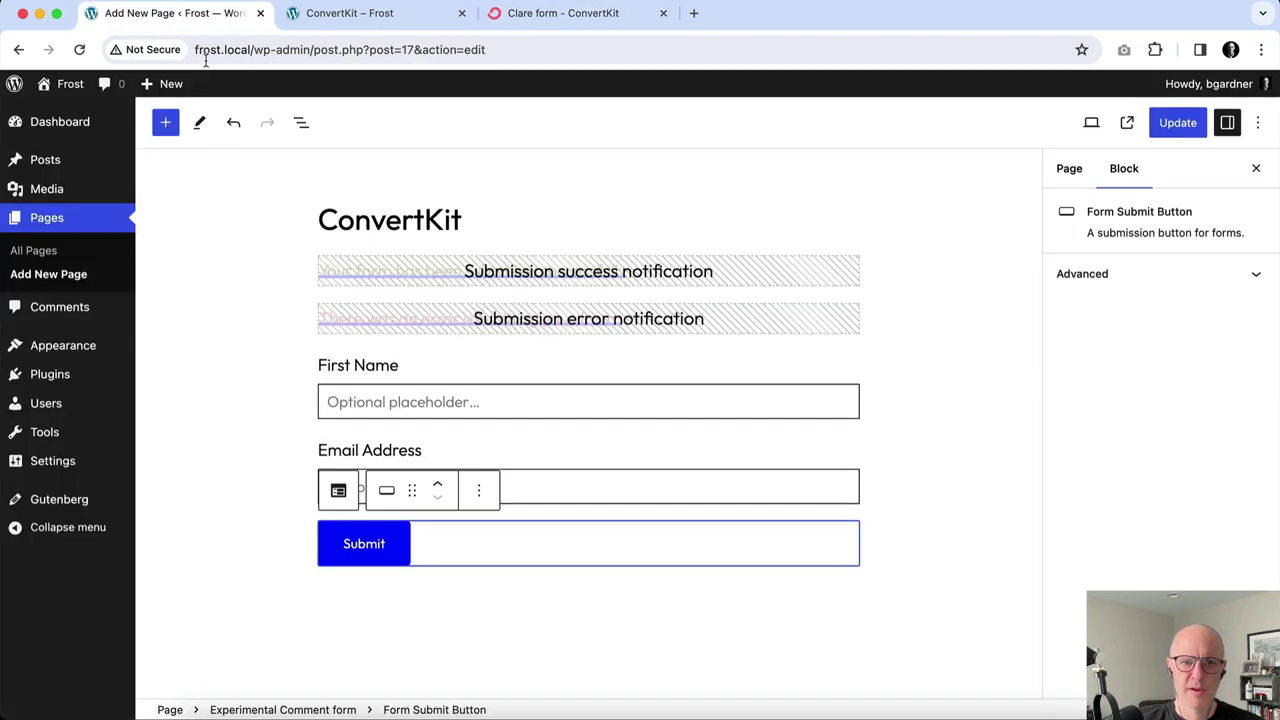
# Insert a Custom HTML block below the form containing the pasted ConvertKit embed code.
pyautogui.click(170, 710)
pyautogui.click(848, 603)
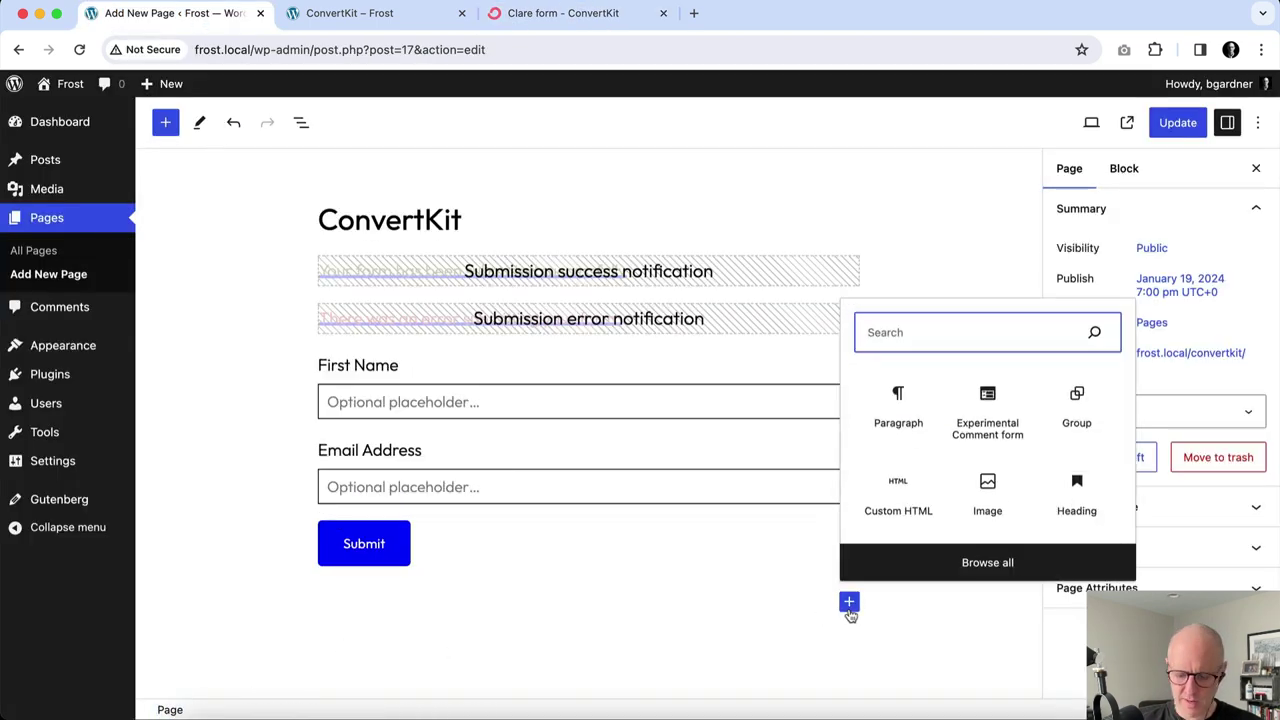
pyautogui.click(876, 500)
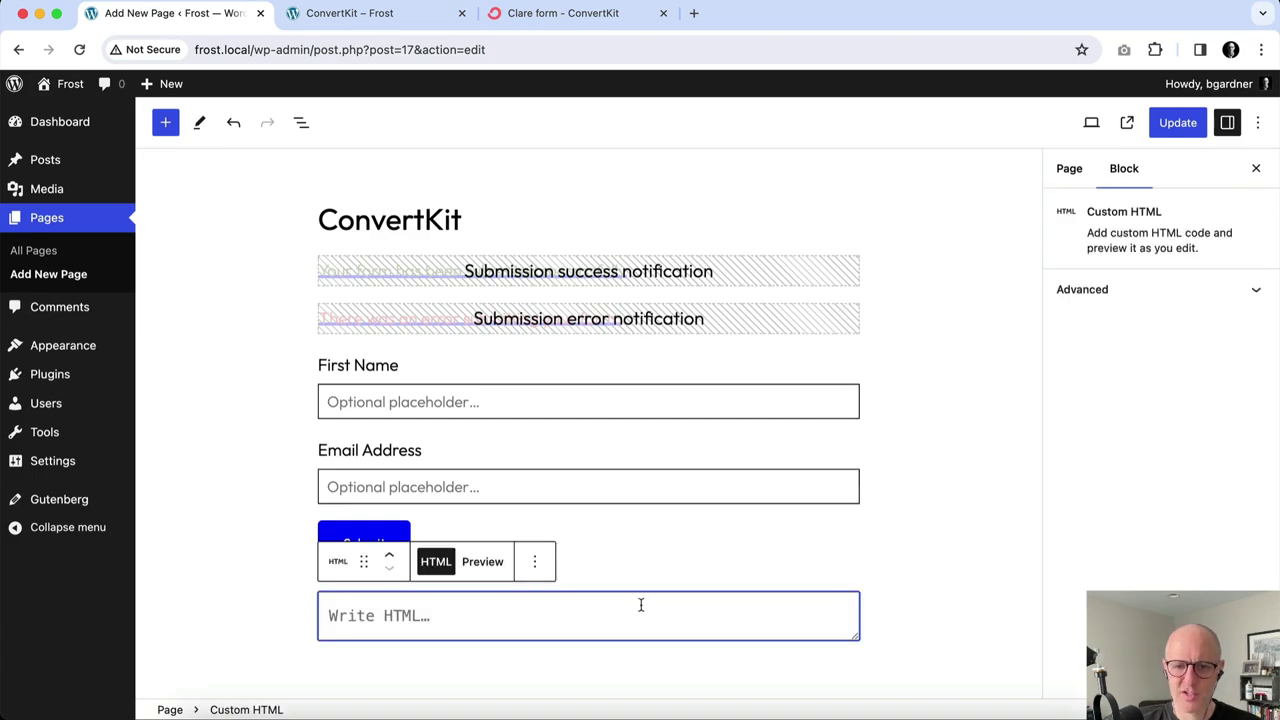
pyautogui.press('super+v')
# Update the ConvertKit page to save the changes.
pyautogui.scroll(3, 700, 560)
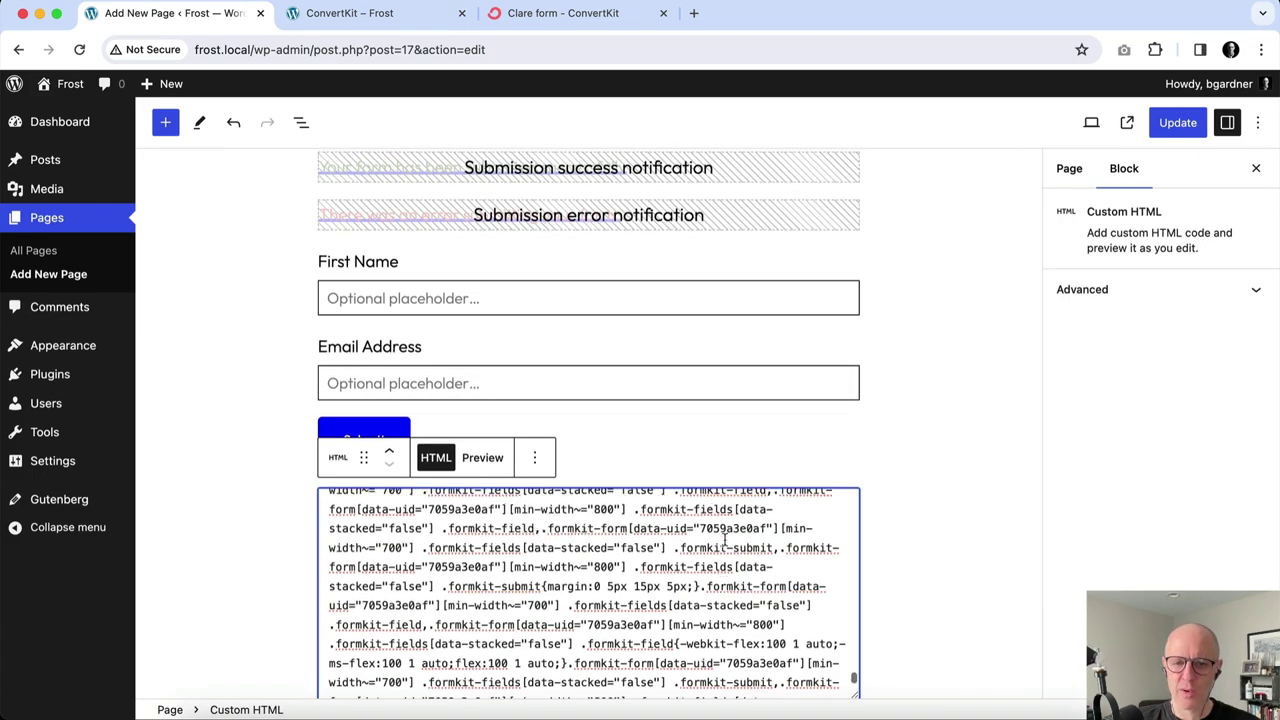
pyautogui.scroll(10, 724, 540)
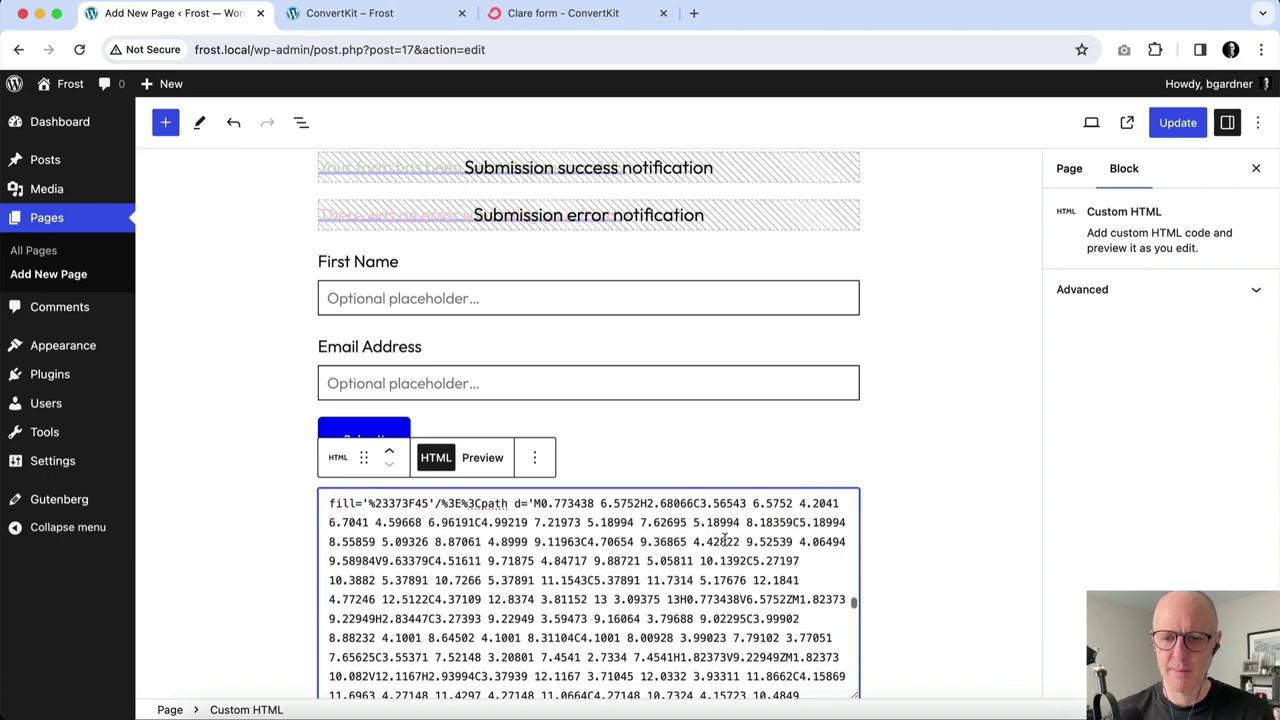
pyautogui.scroll(10, 725, 541)
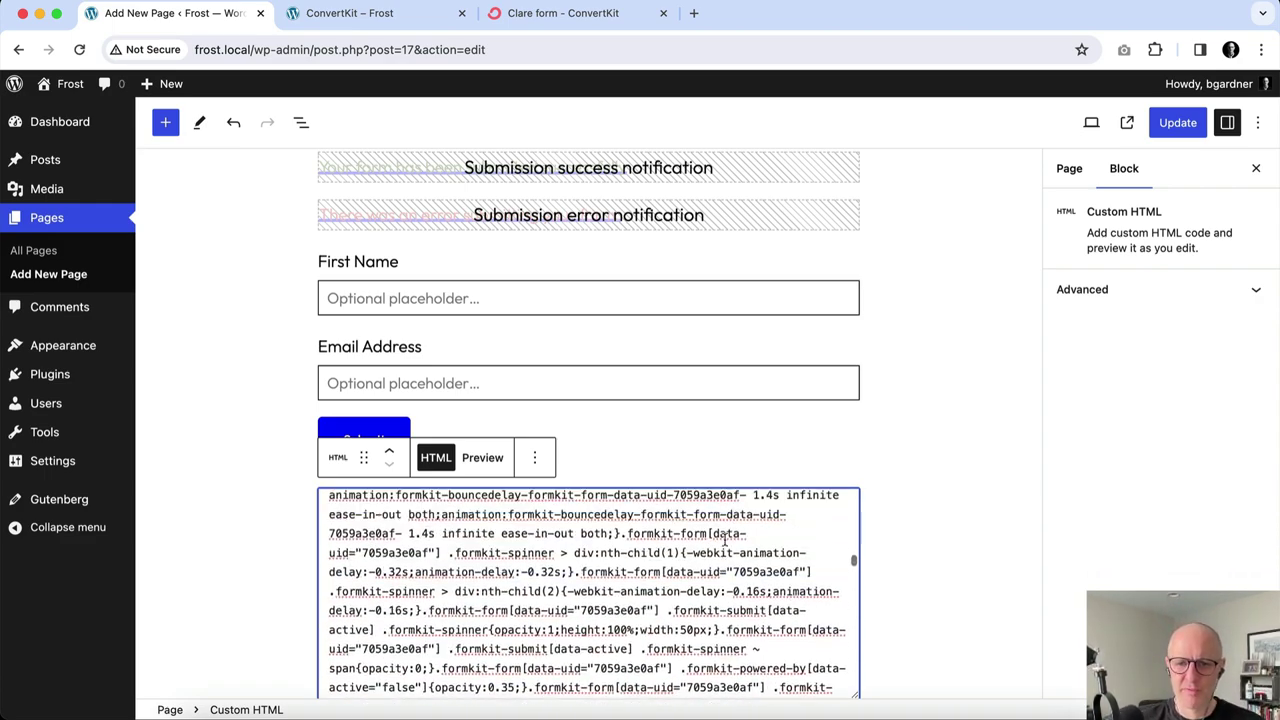
pyautogui.scroll(5, 725, 541)
pyautogui.scroll(2, 775, 450)
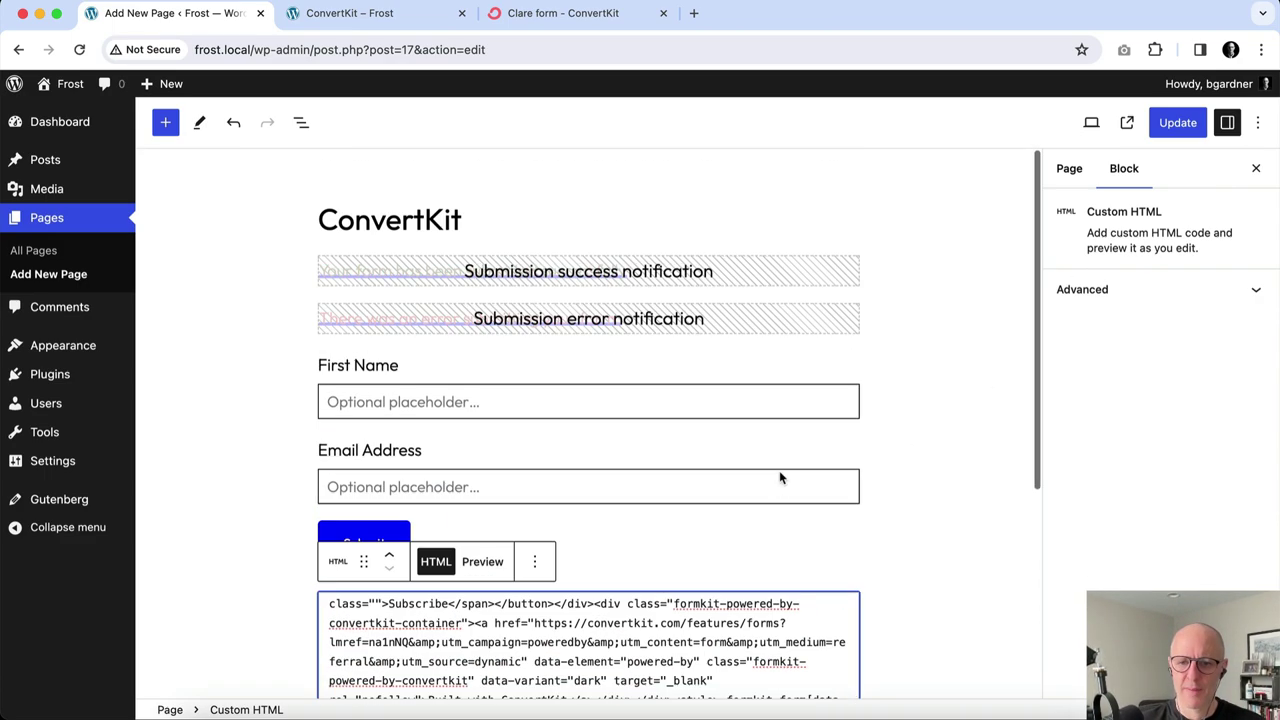
pyautogui.click(1182, 127)
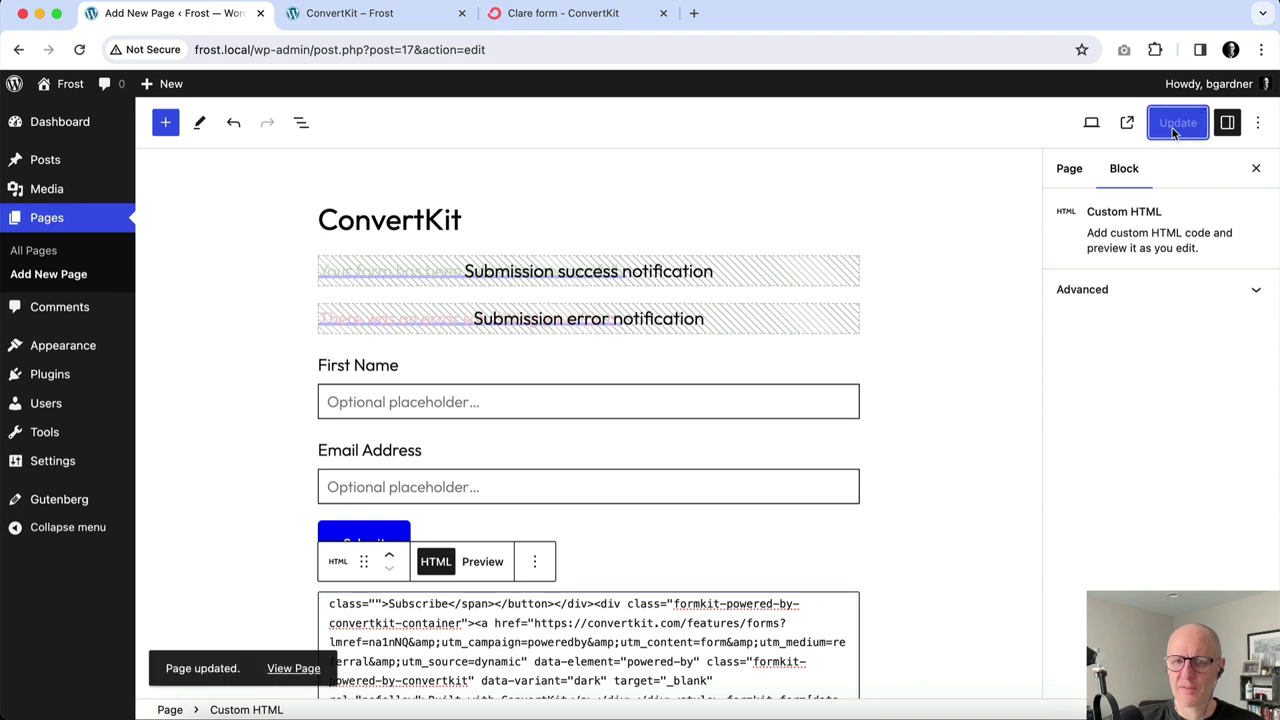
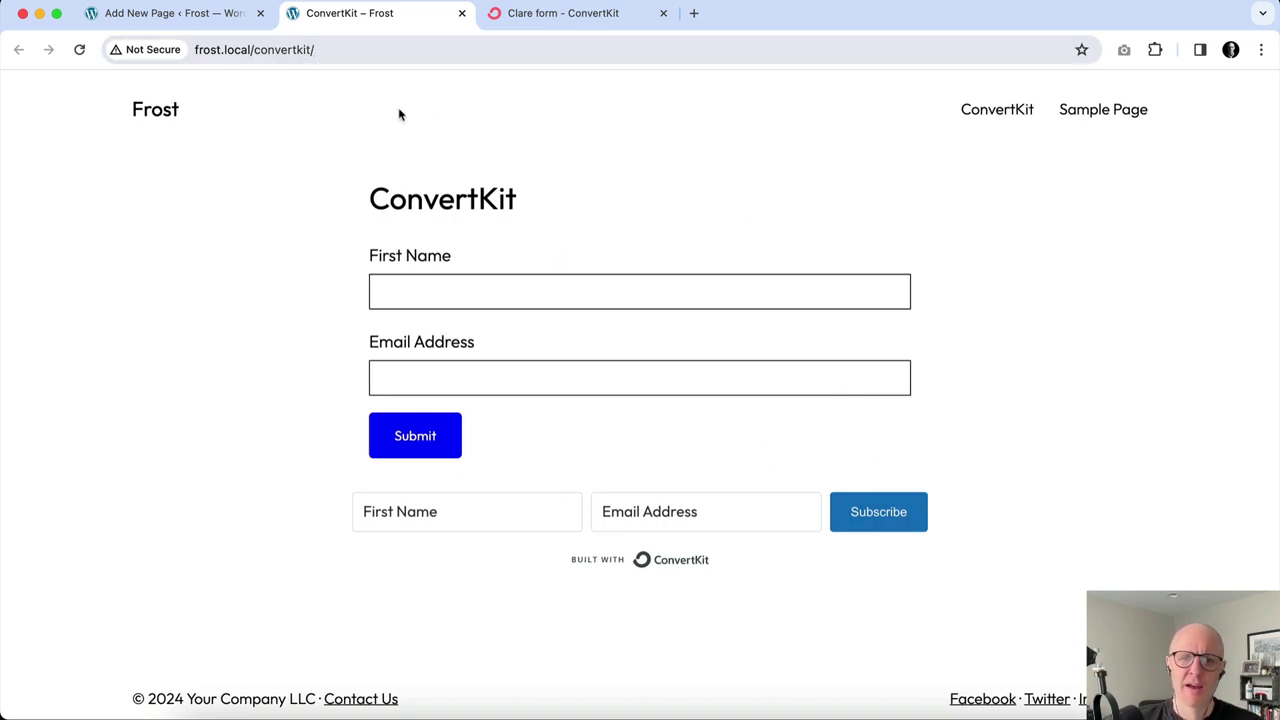
# Select the forms/6093875/subscriptions action URL in the page's Custom HTML embed code.
pyautogui.click(218, 22)
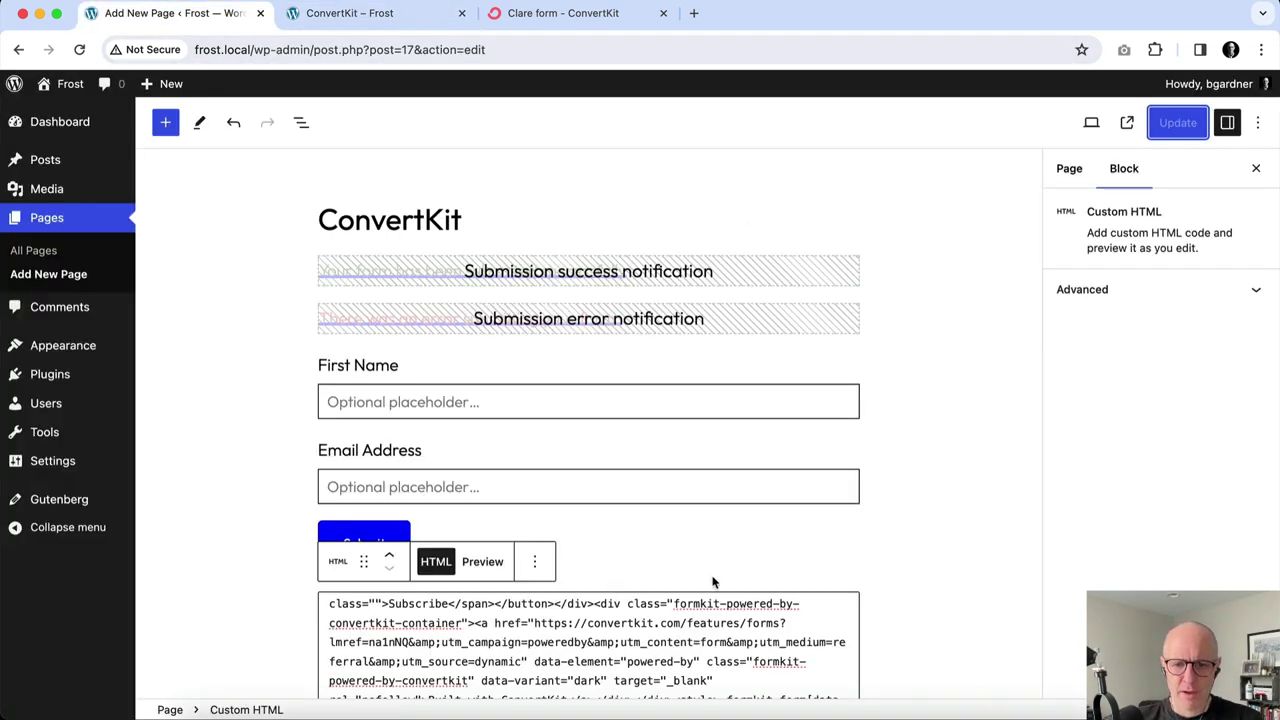
pyautogui.scroll(-1, 922, 540)
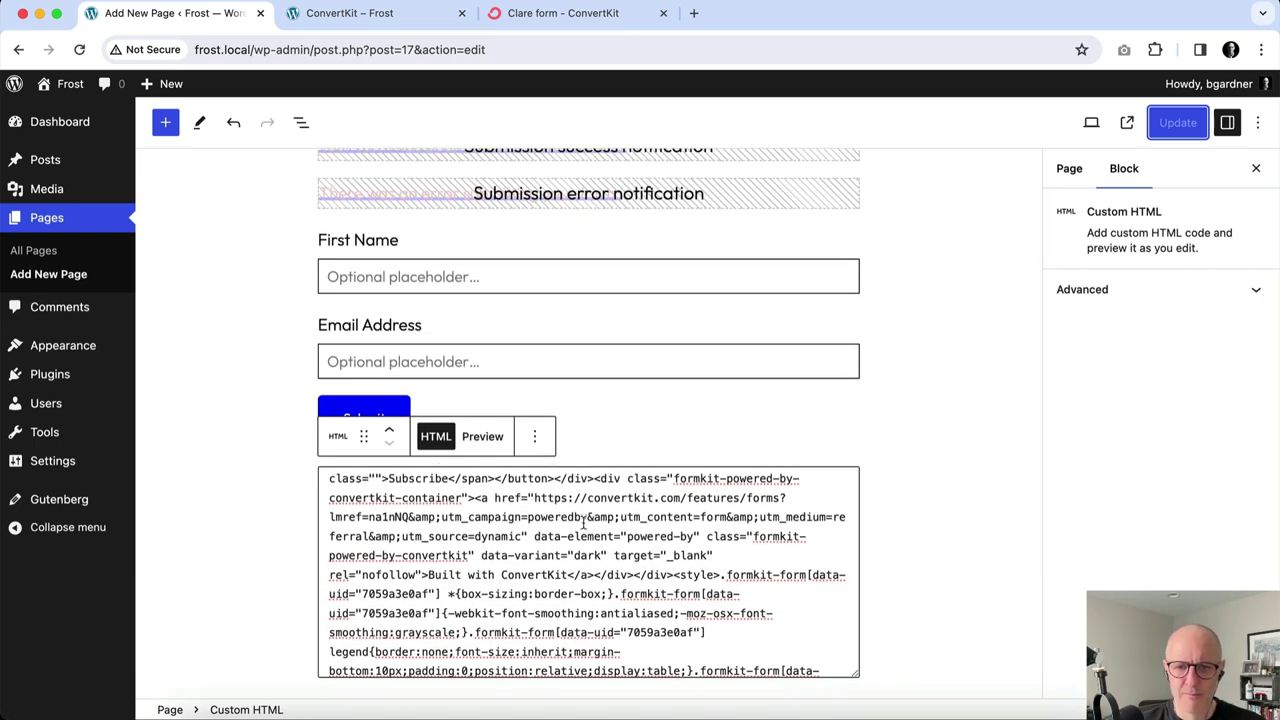
pyautogui.scroll(5, 584, 523)
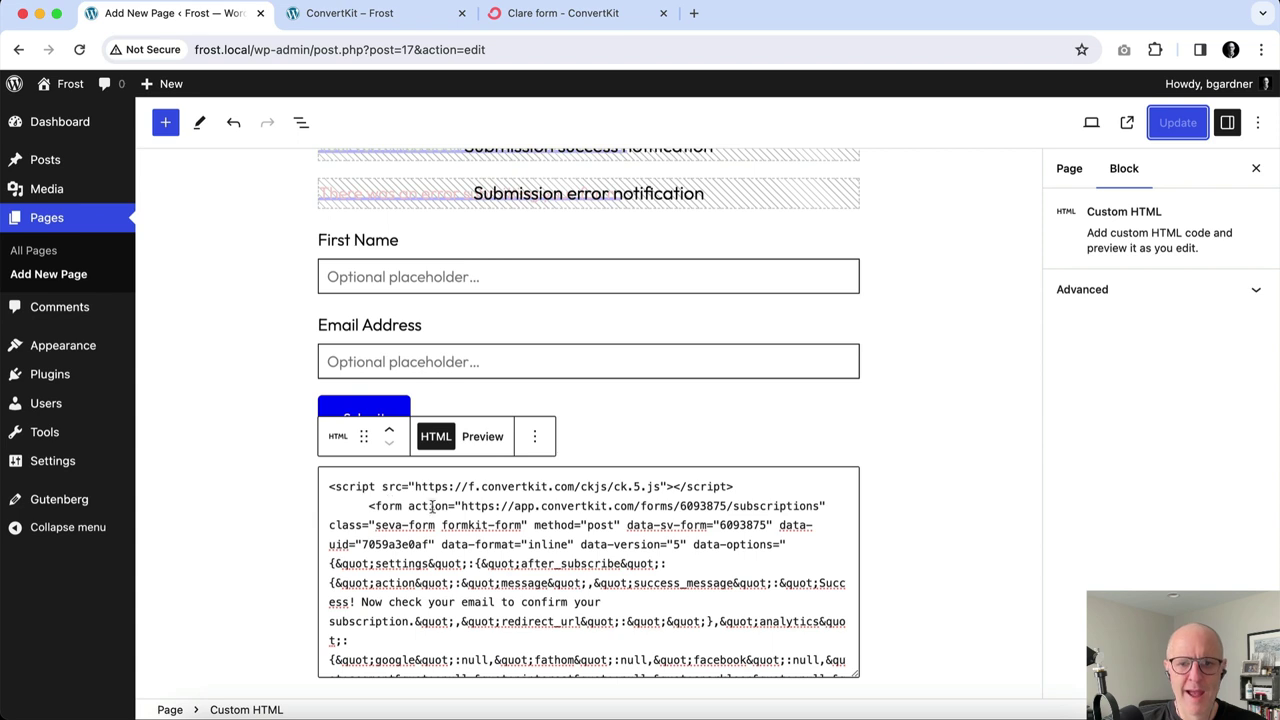
pyautogui.moveTo(455, 506); pyautogui.dragTo(819, 507)
pyautogui.press('super+c')
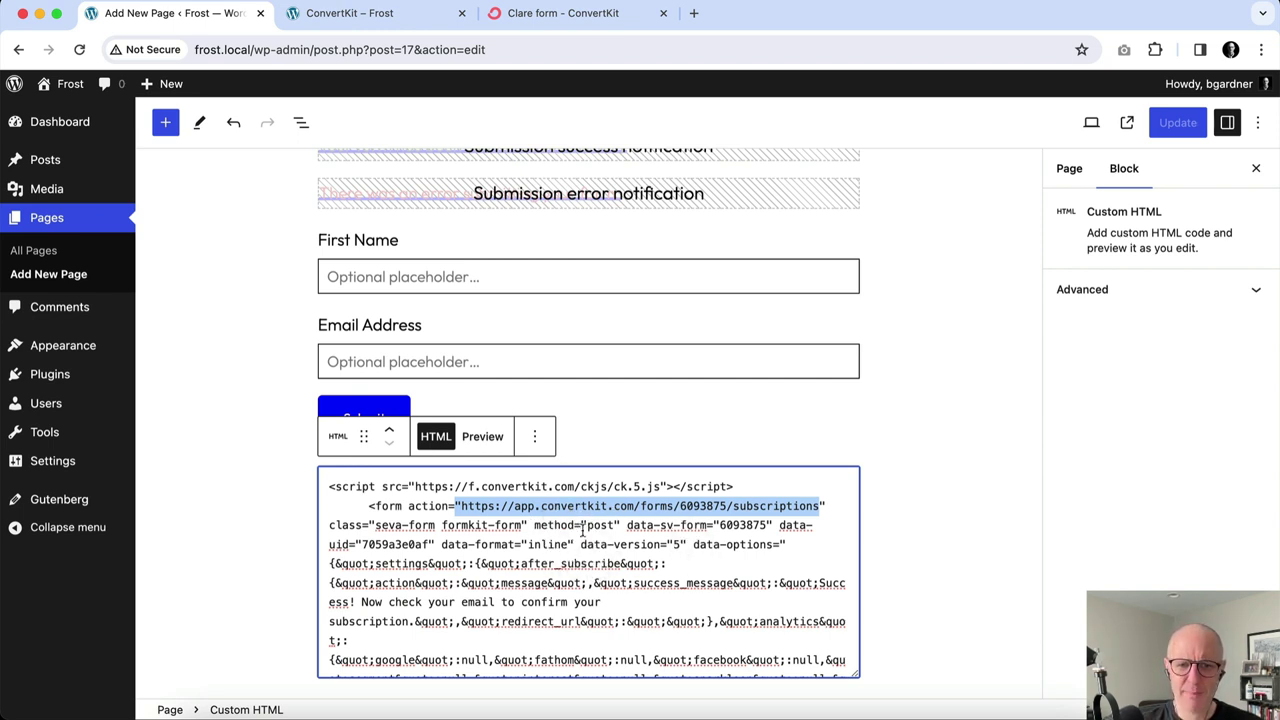
pyautogui.click(630, 310)
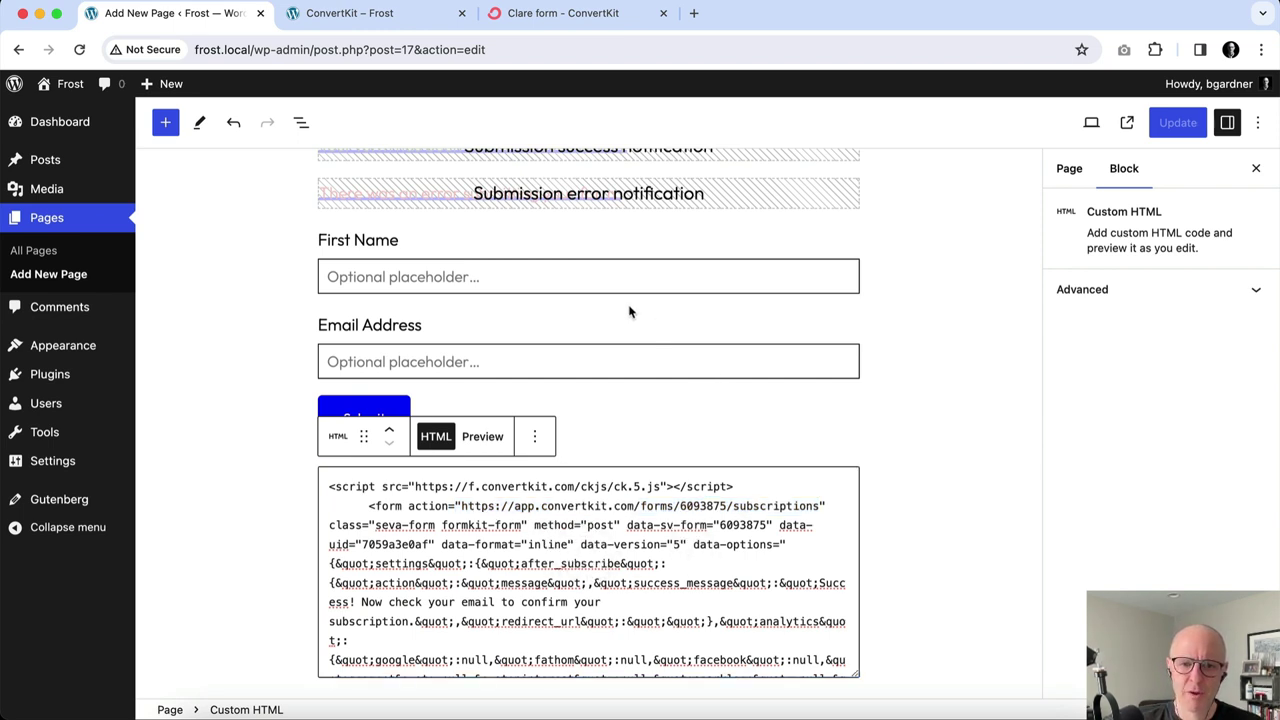
pyautogui.scroll(3, 560, 340)
pyautogui.click(458, 390)
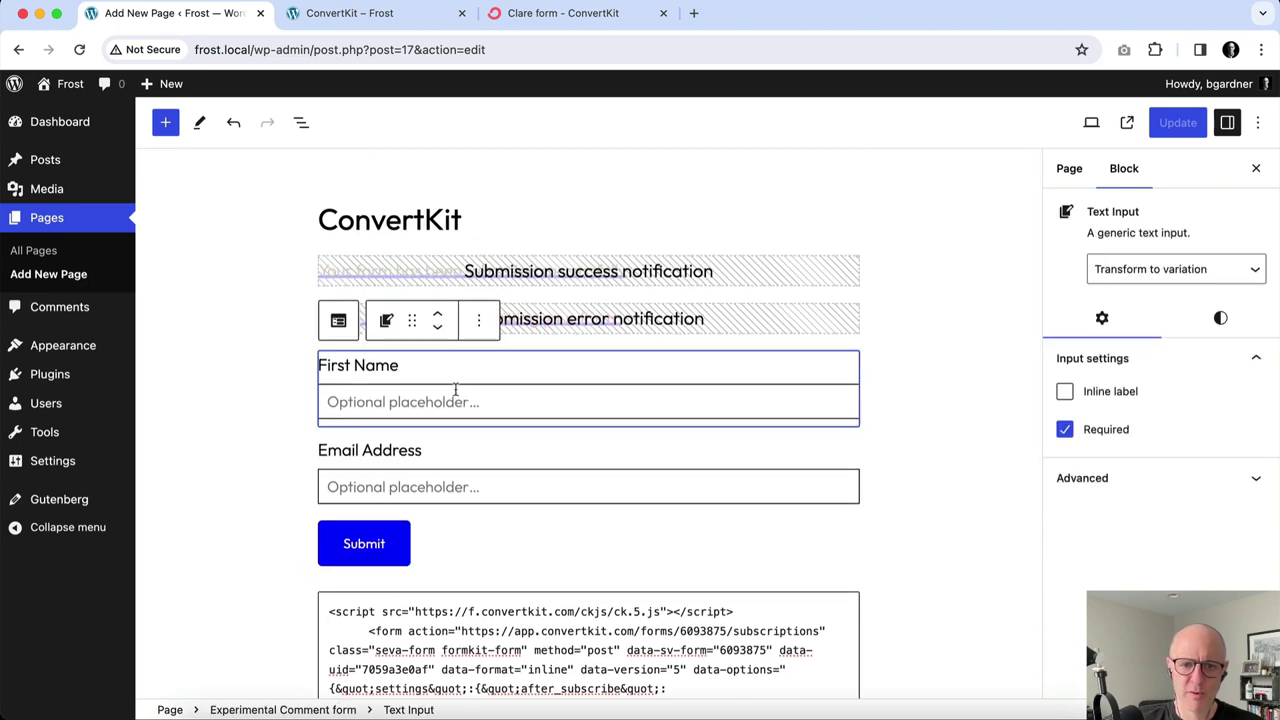
# Paste the copied ConvertKit subscriptions URL into the form block's Advanced Form action field.
pyautogui.click(283, 709)
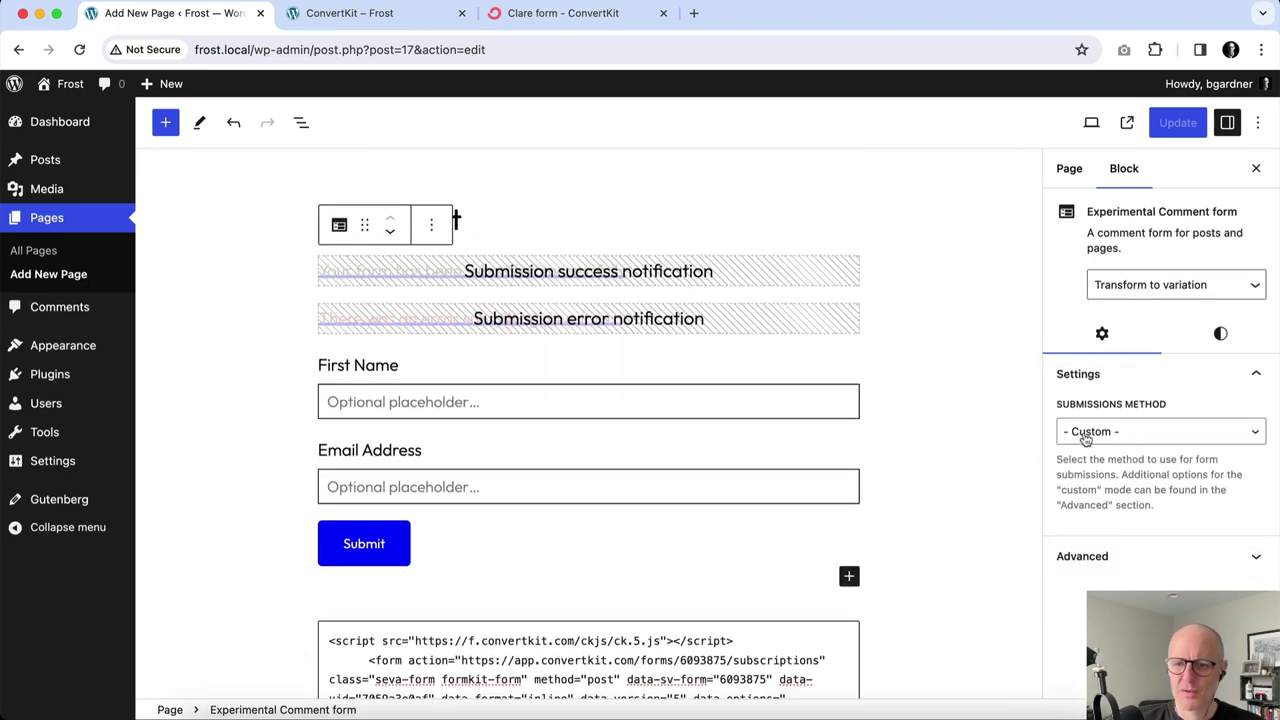
pyautogui.click(1131, 566)
pyautogui.scroll(-5, 1131, 570)
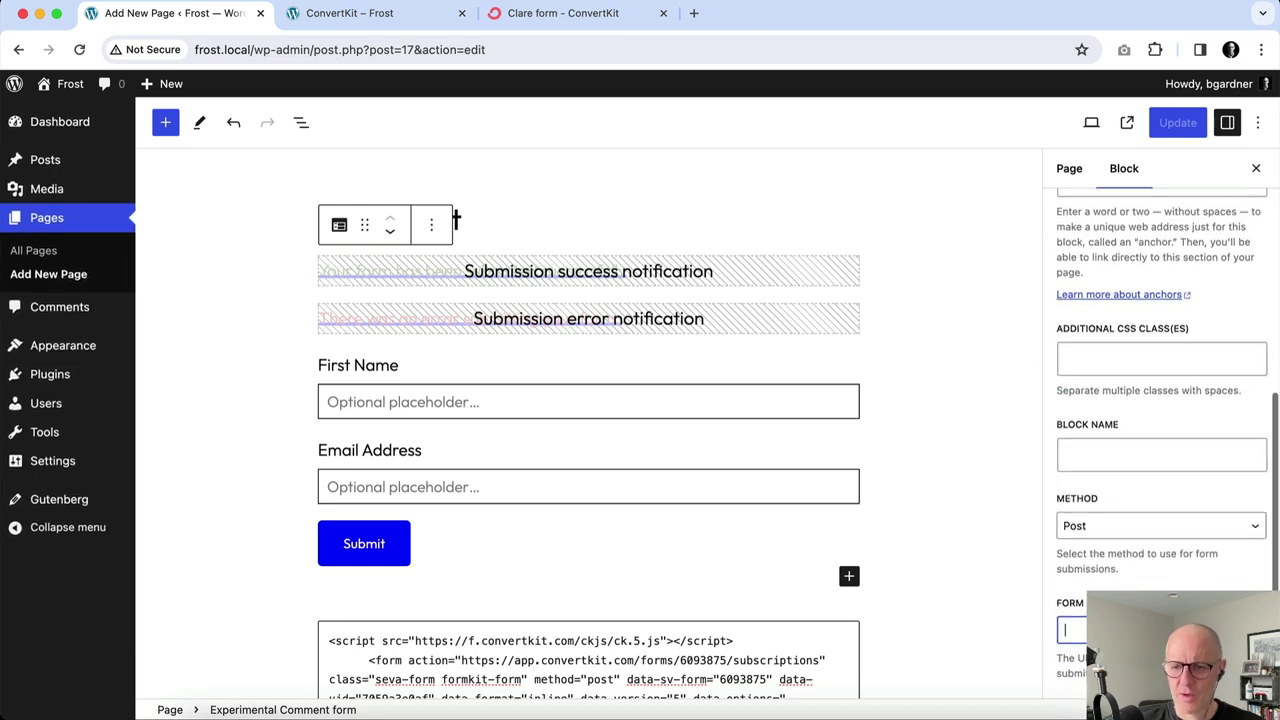
pyautogui.press('super+v')
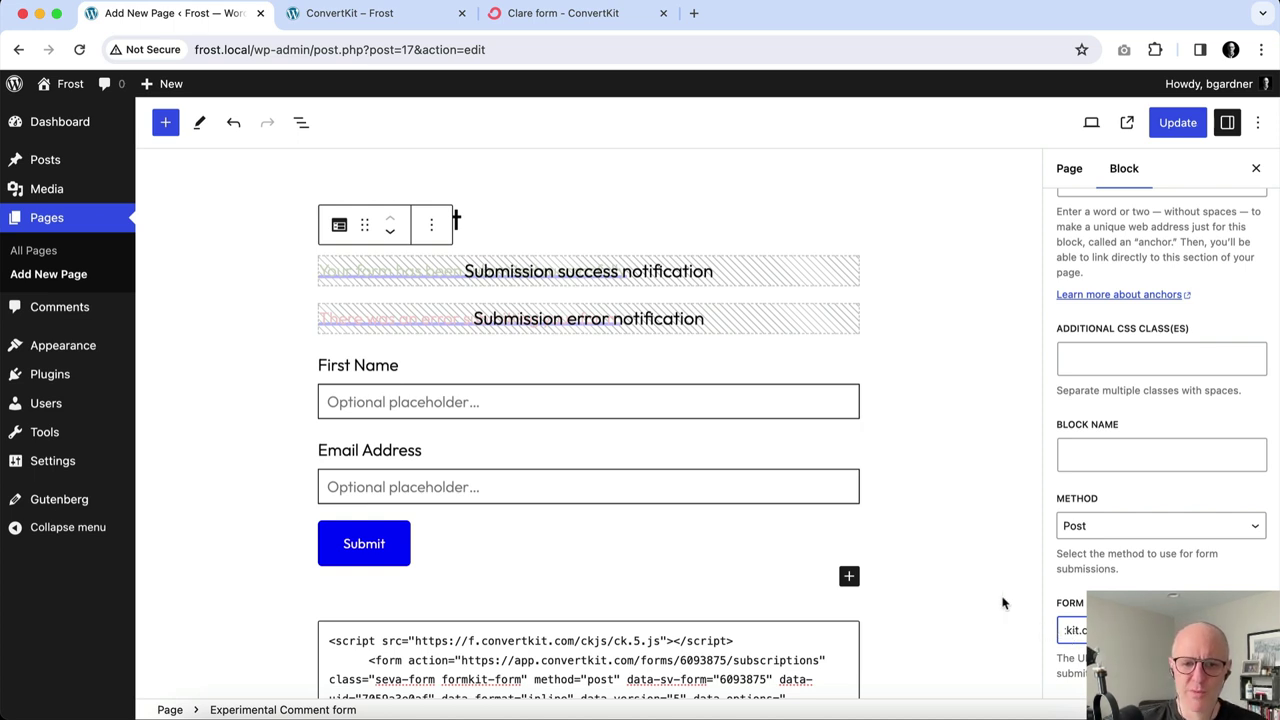
pyautogui.scroll(-3, 960, 493)
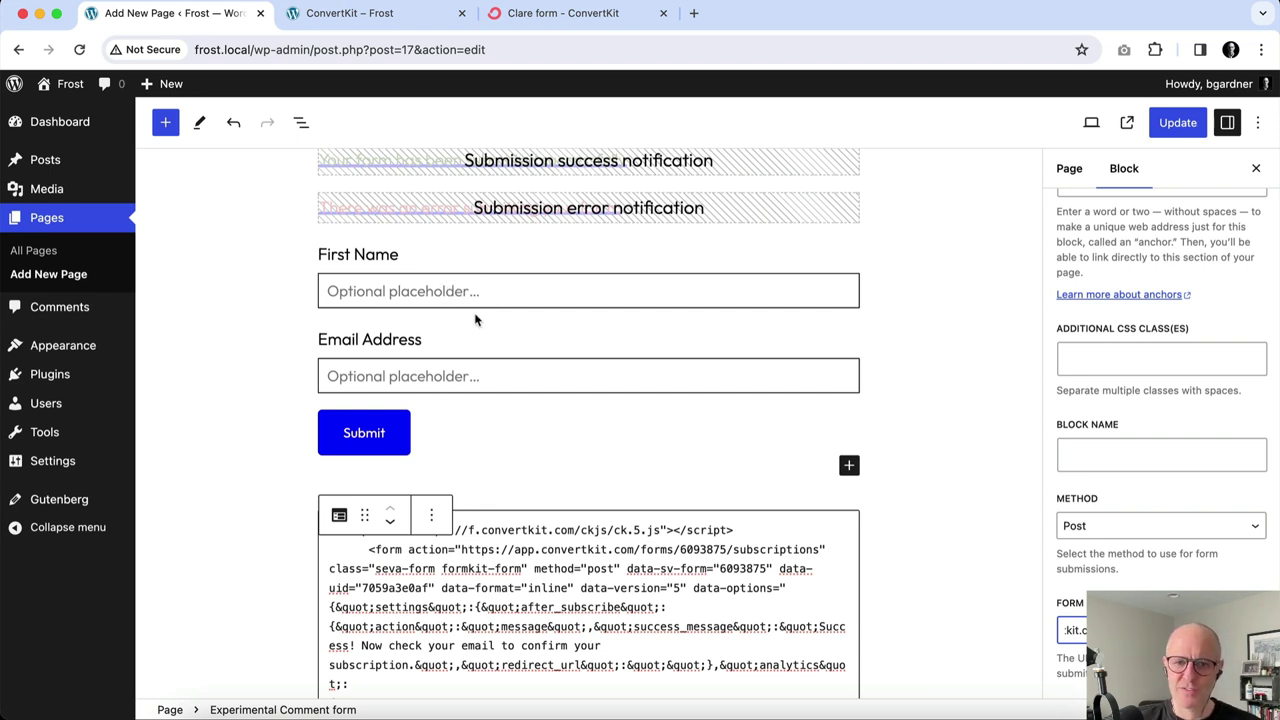
# Search the page for 'name' to locate the fields[first_name] field in the embed code.
pyautogui.click(470, 289)
pyautogui.click(1109, 479)
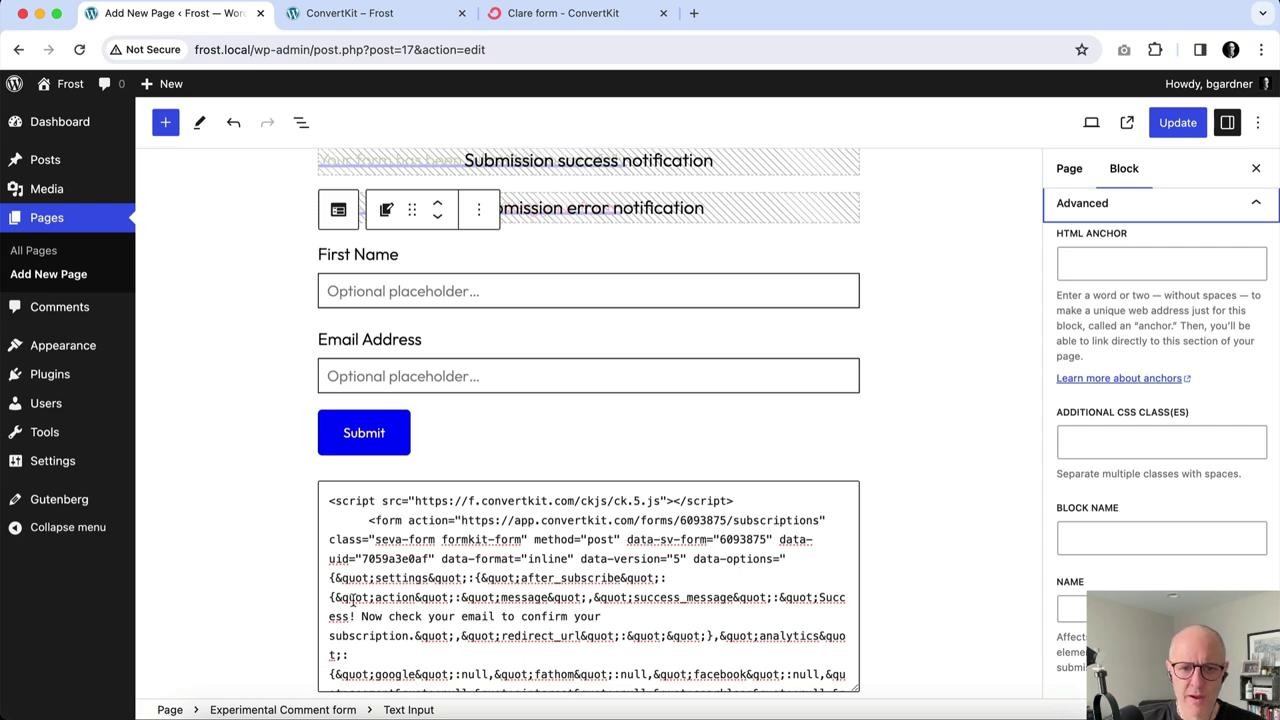
pyautogui.scroll(-2, 680, 578)
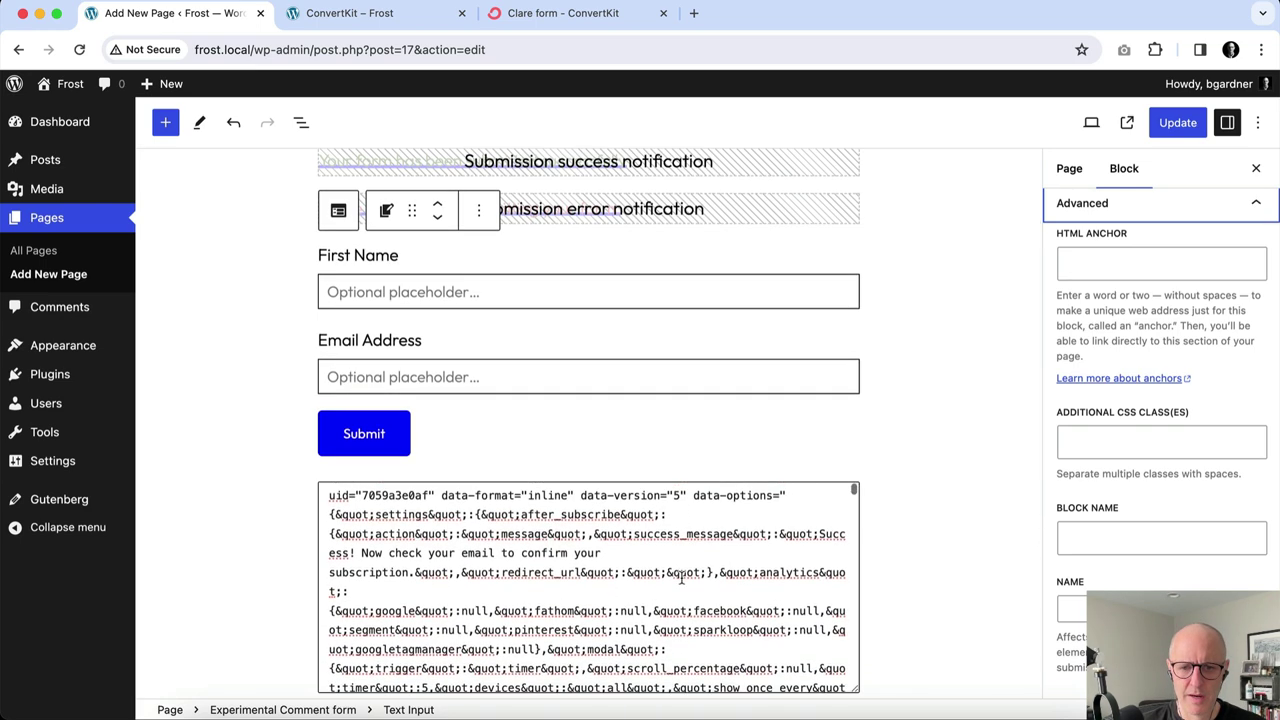
pyautogui.hotkey('ctrl', 'f')
pyautogui.write('name')
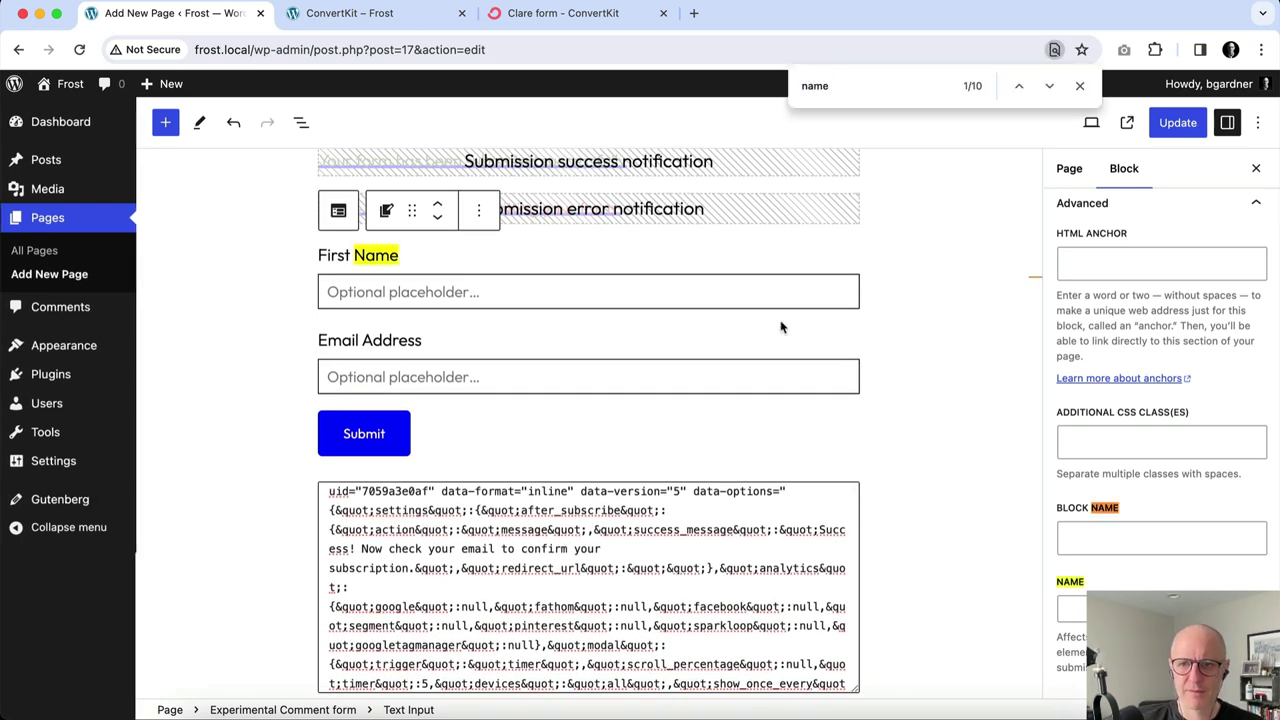
pyautogui.click(1048, 88)
pyautogui.click(1048, 88)
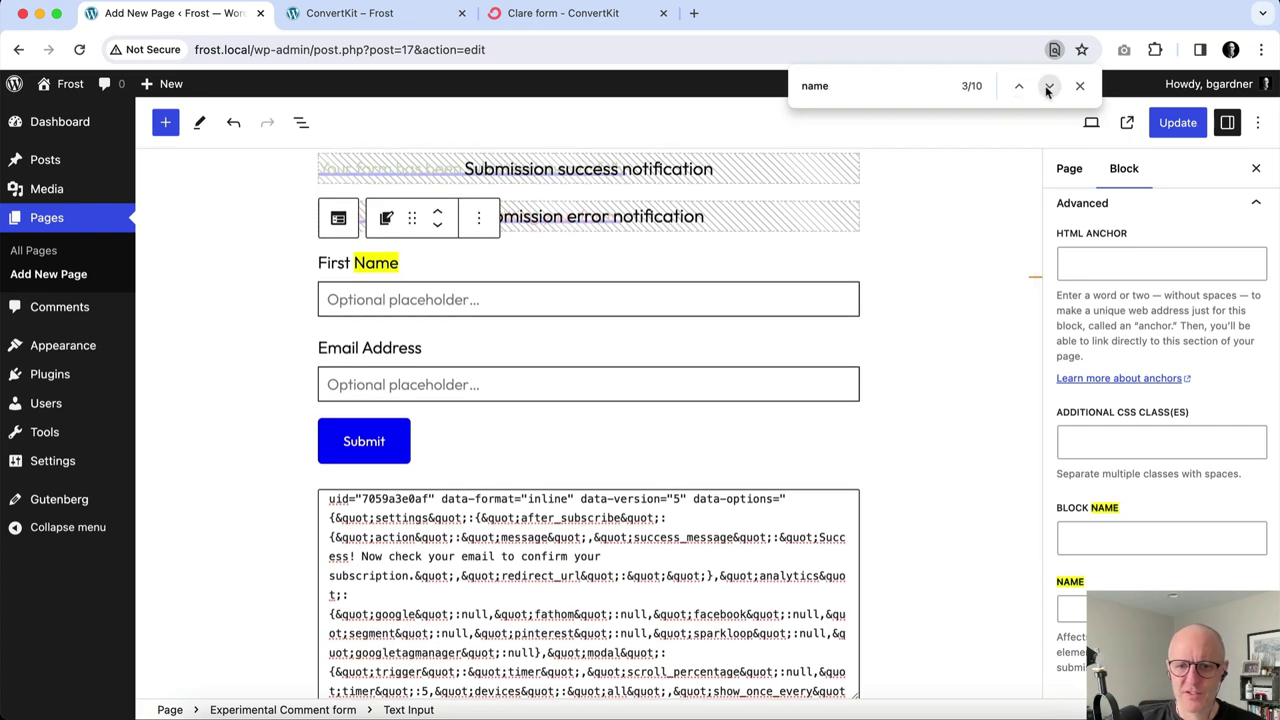
pyautogui.click(1048, 88)
pyautogui.click(1048, 88)
pyautogui.click(1048, 88)
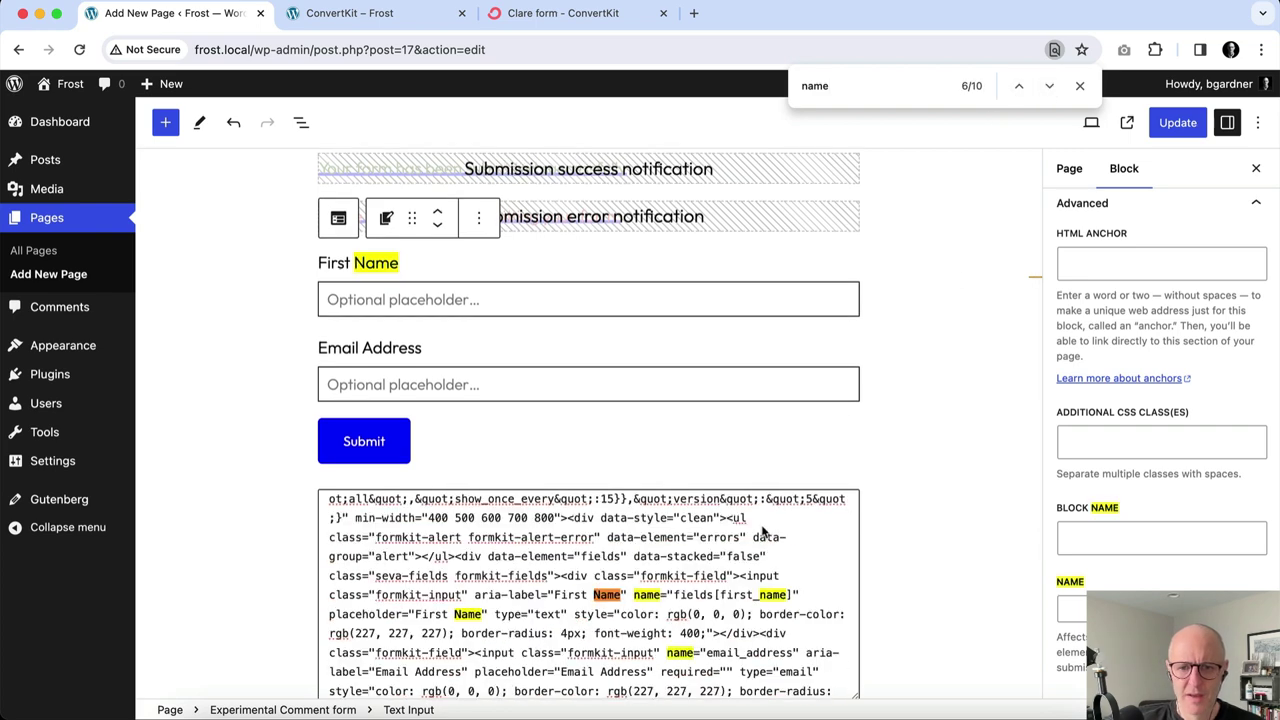
pyautogui.scroll(-1, 566, 566)
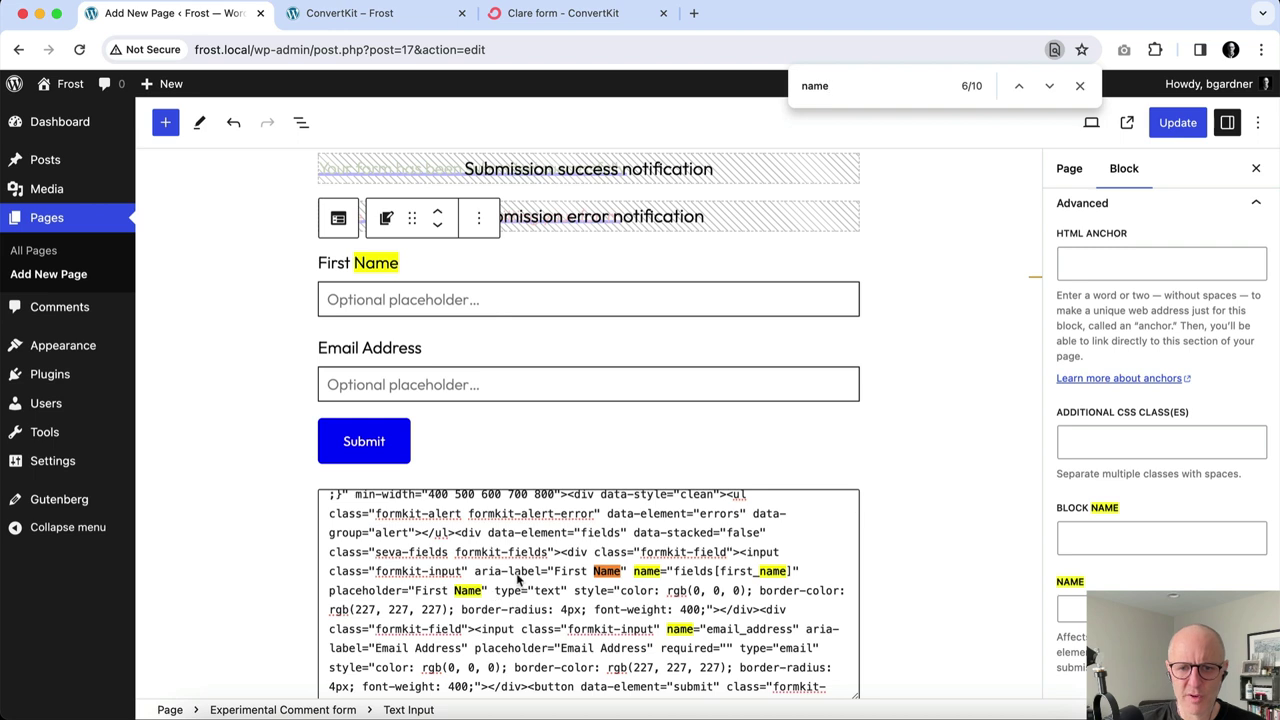
# Put fields[first_name] into the First Name input's Advanced Name field, then select email_address in the code.
pyautogui.click(673, 576)
pyautogui.moveTo(673, 578); pyautogui.dragTo(791, 583)
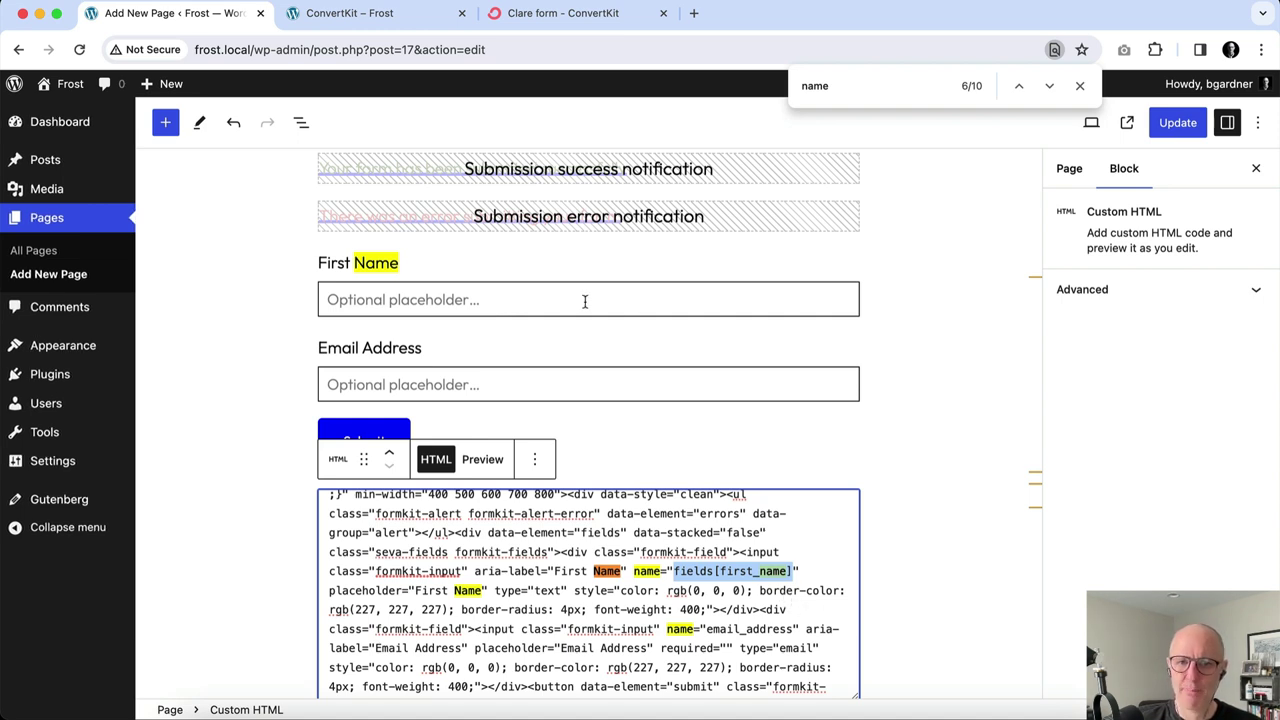
pyautogui.click(478, 268)
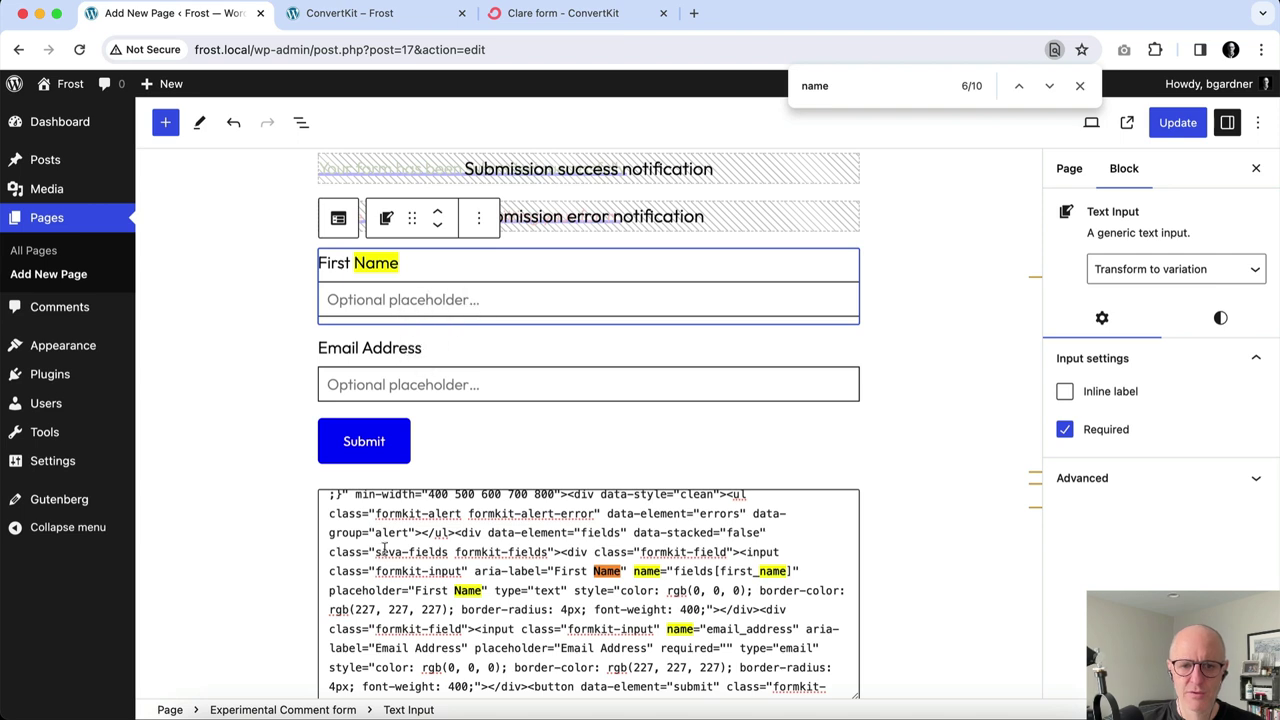
pyautogui.click(1120, 485)
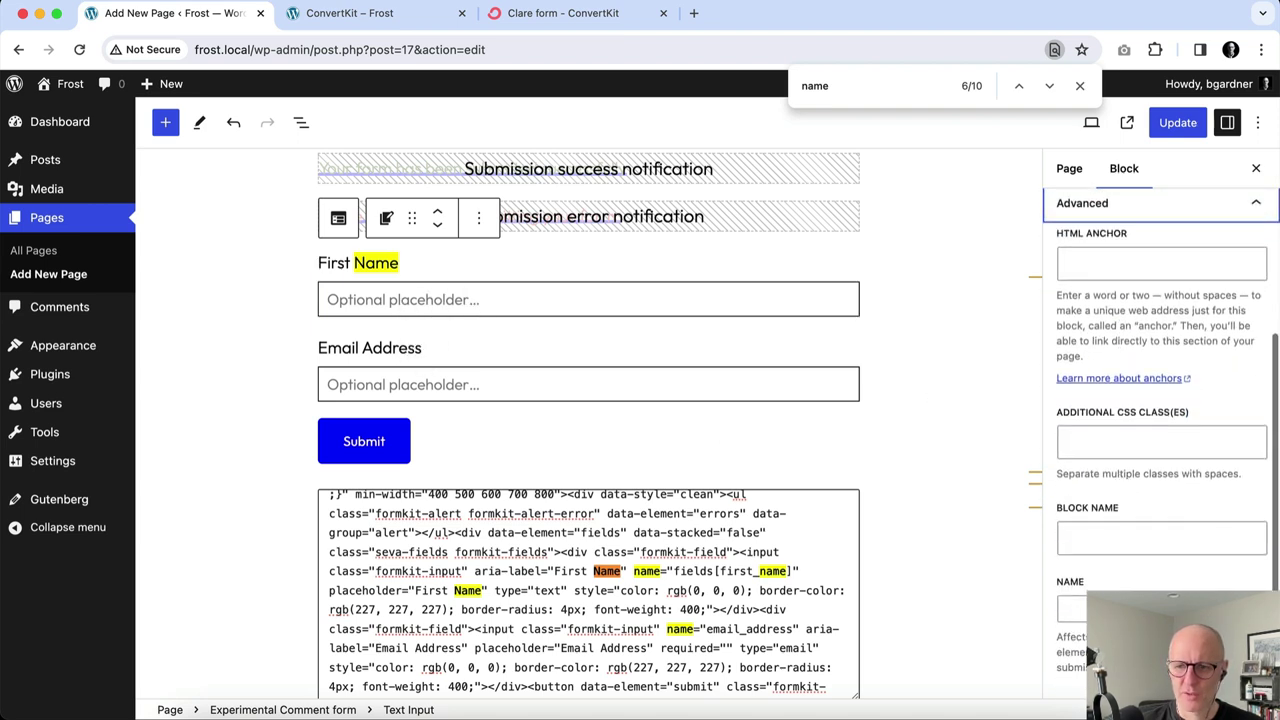
pyautogui.click(1070, 608)
pyautogui.write('field')
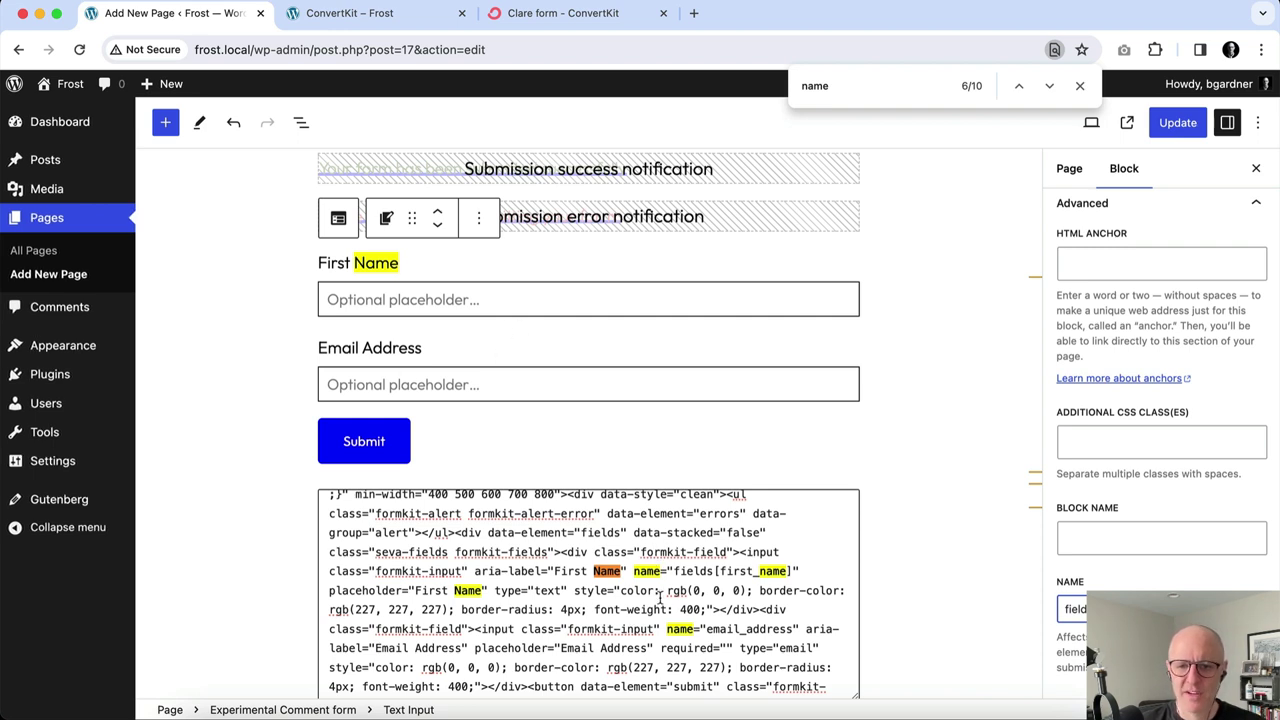
pyautogui.click(730, 632)
pyautogui.moveTo(707, 629); pyautogui.dragTo(790, 632)
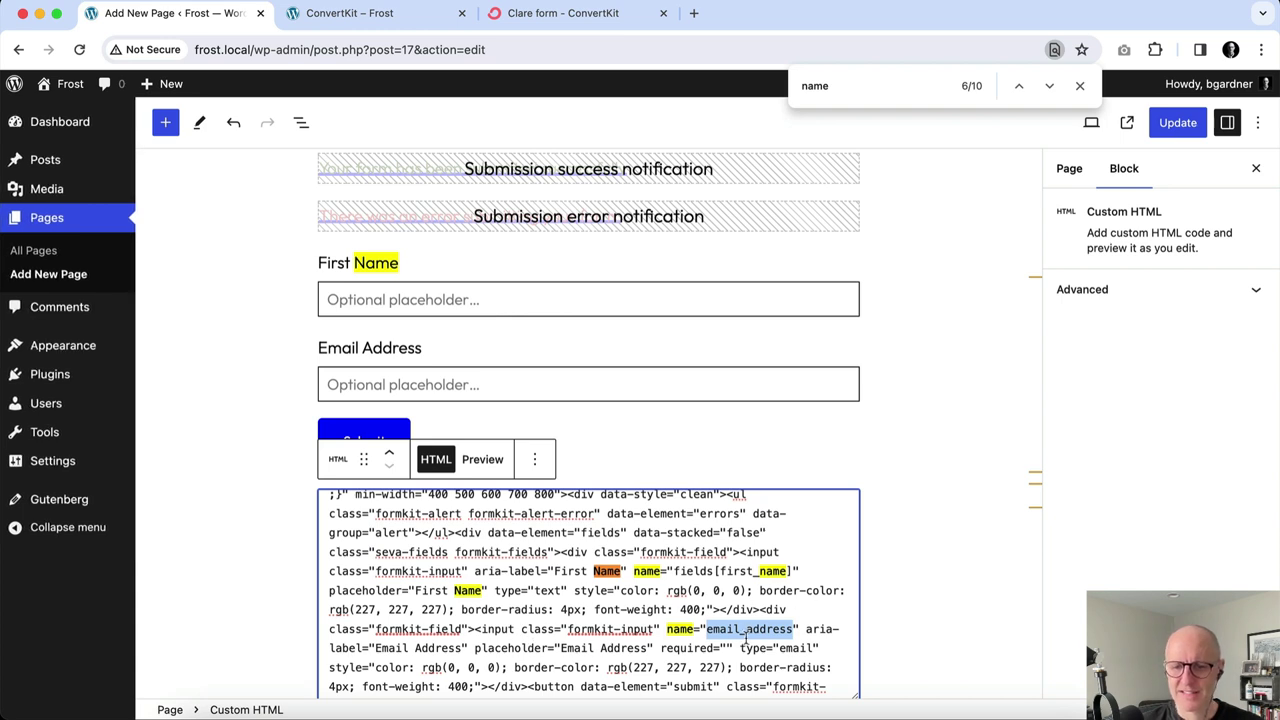
# Set the Email Address input's Advanced Name field to email_address.
pyautogui.click(475, 372)
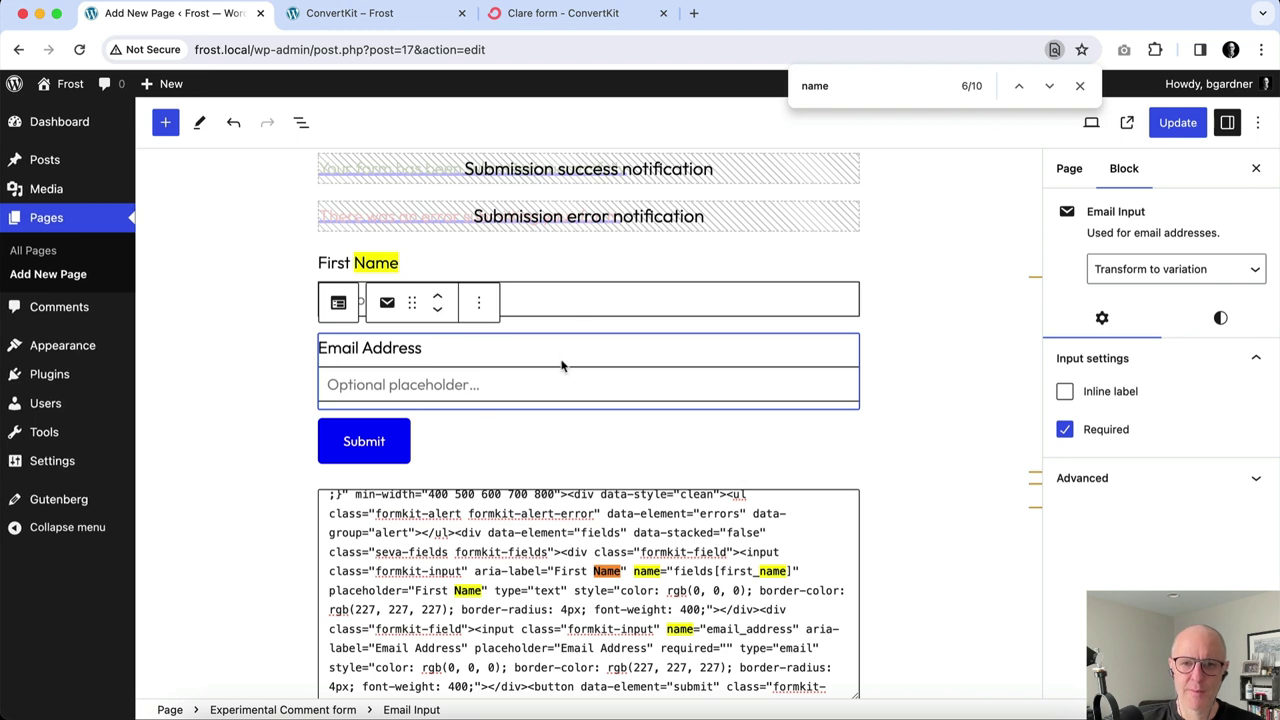
pyautogui.click(1078, 486)
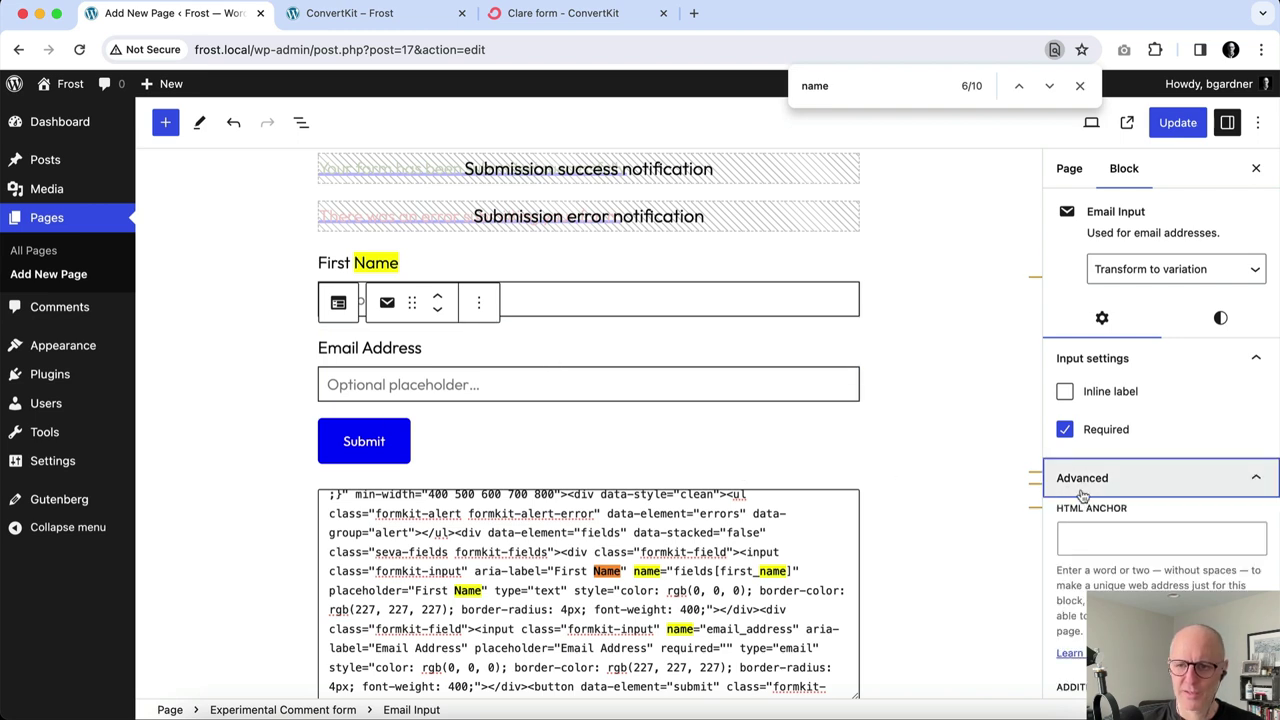
pyautogui.scroll(-5, 1082, 496)
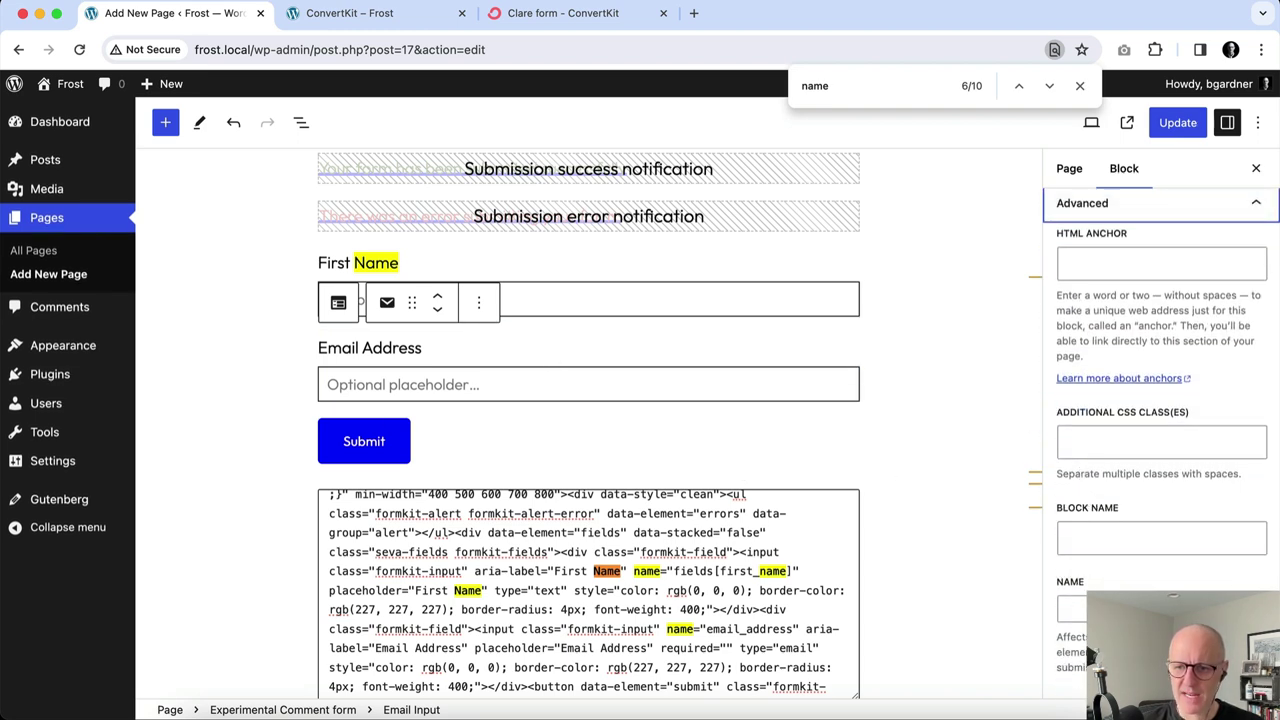
pyautogui.click(1070, 609)
pyautogui.write('ema')
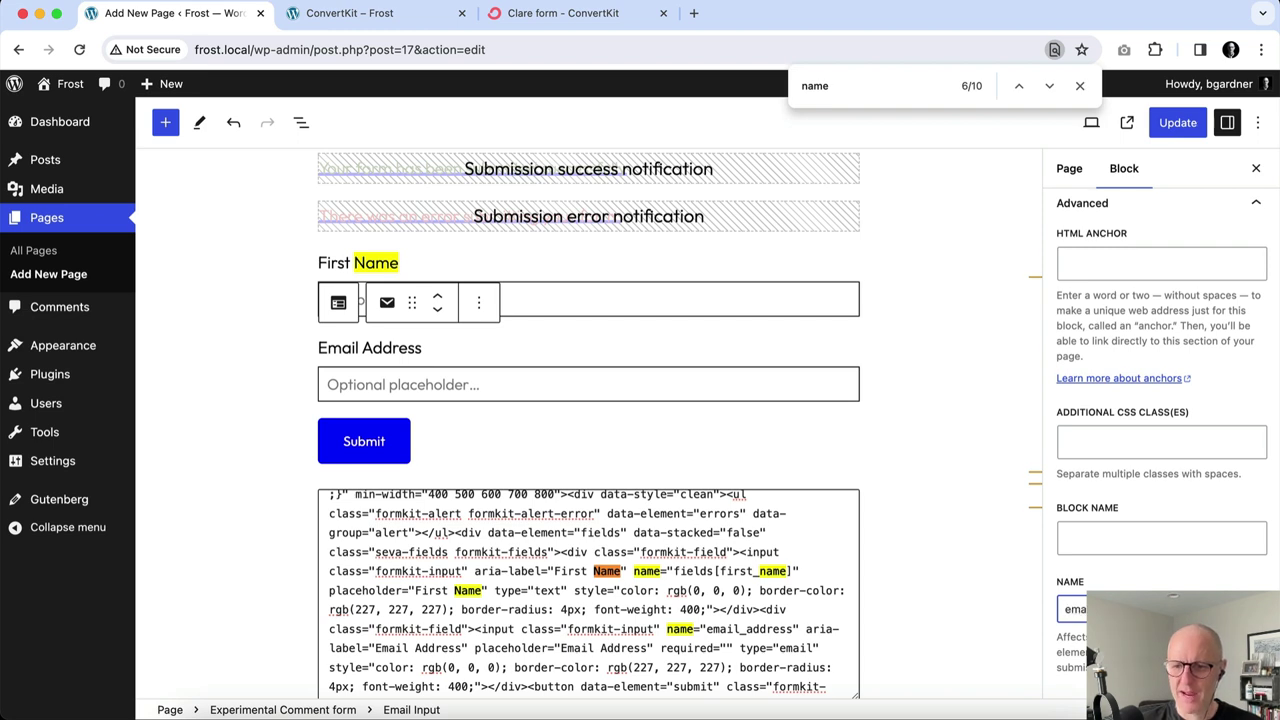
# Update the page and check the live ConvertKit page on the Frost site.
pyautogui.click(1176, 128)
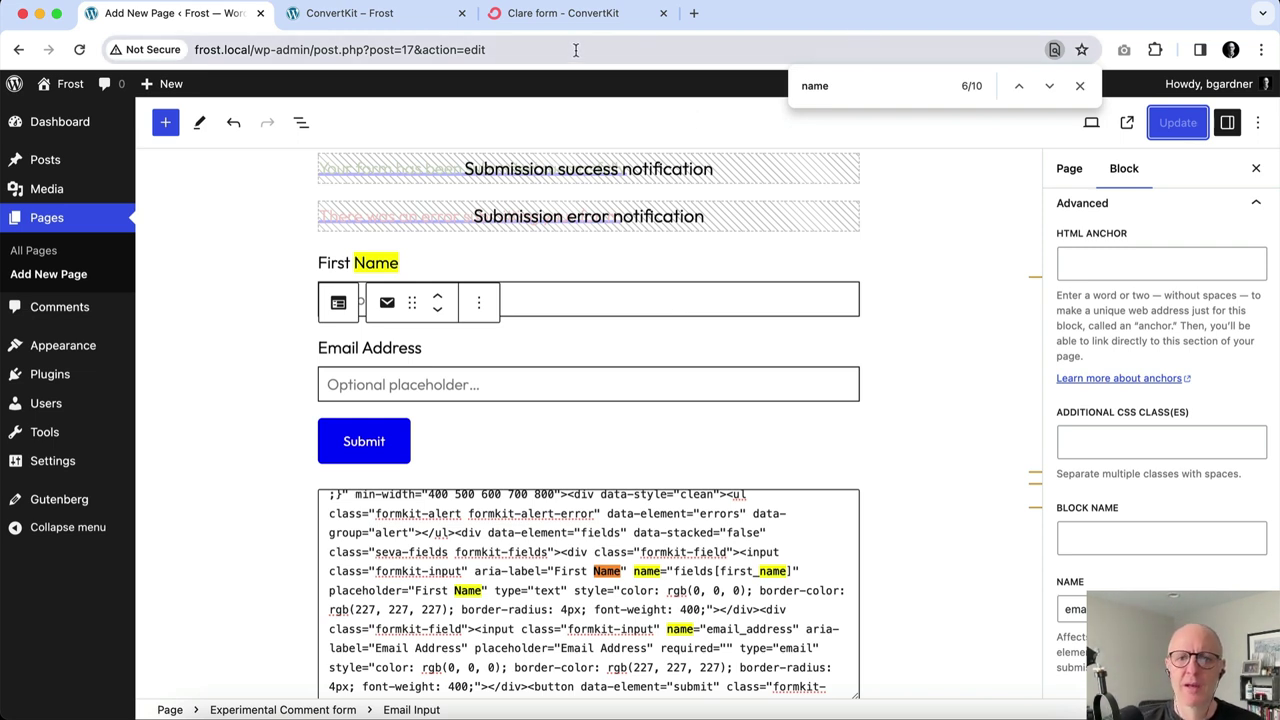
pyautogui.click(378, 27)
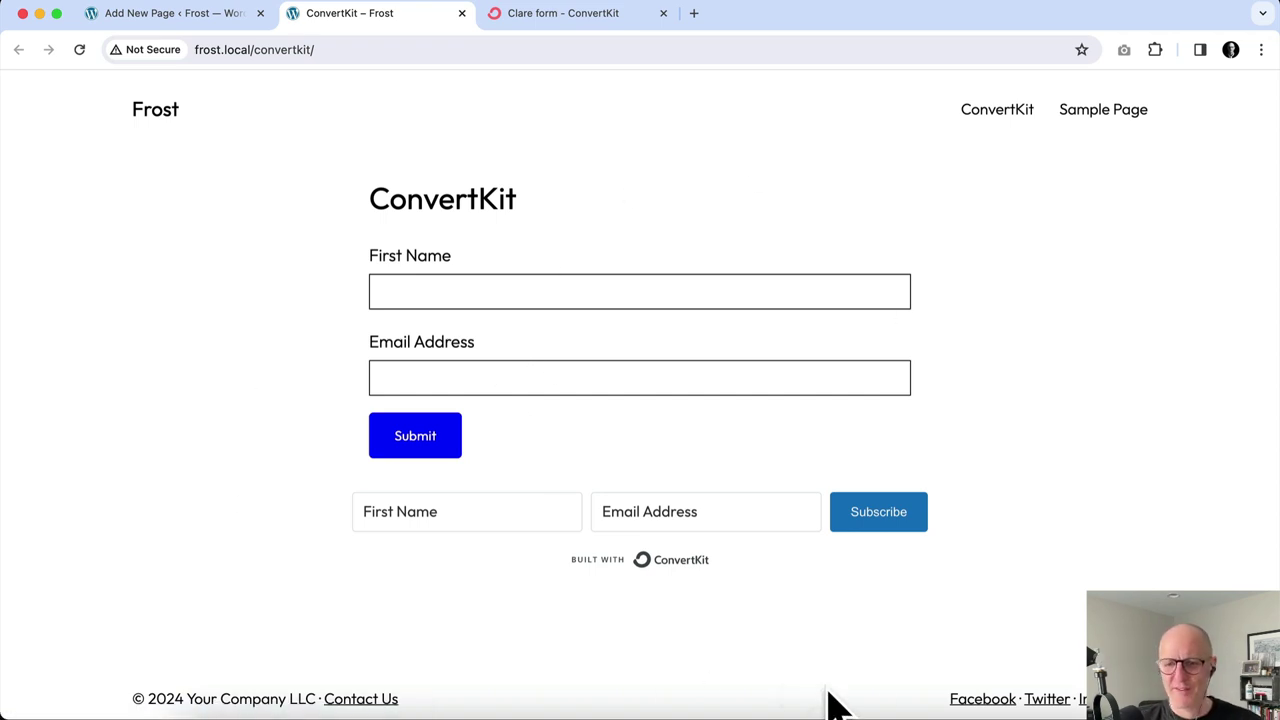
pyautogui.click(546, 13)
# Replace the form title 'Clare form' with 'WordPress' in the ConvertKit designer and save.
pyautogui.click(278, 143)
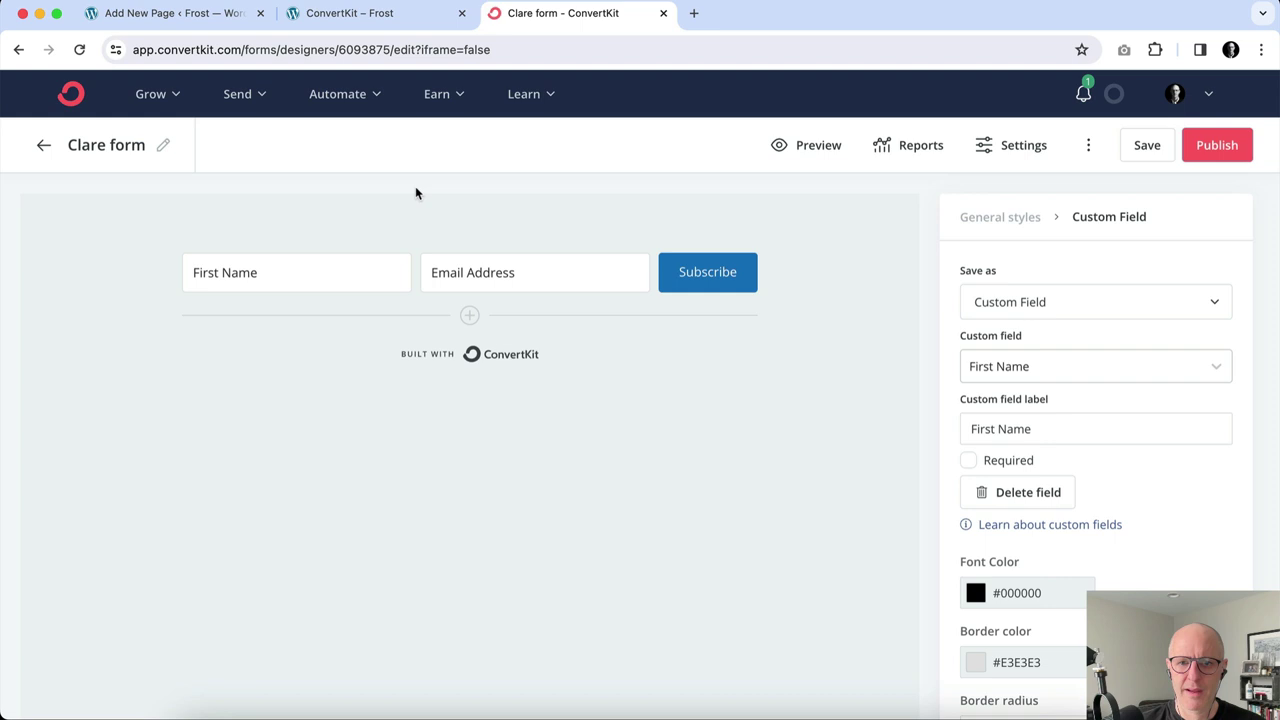
pyautogui.click(163, 145)
pyautogui.hotkey('alt', 'shift', 'Left')
pyautogui.hotkey('alt', 'shift', 'Left')
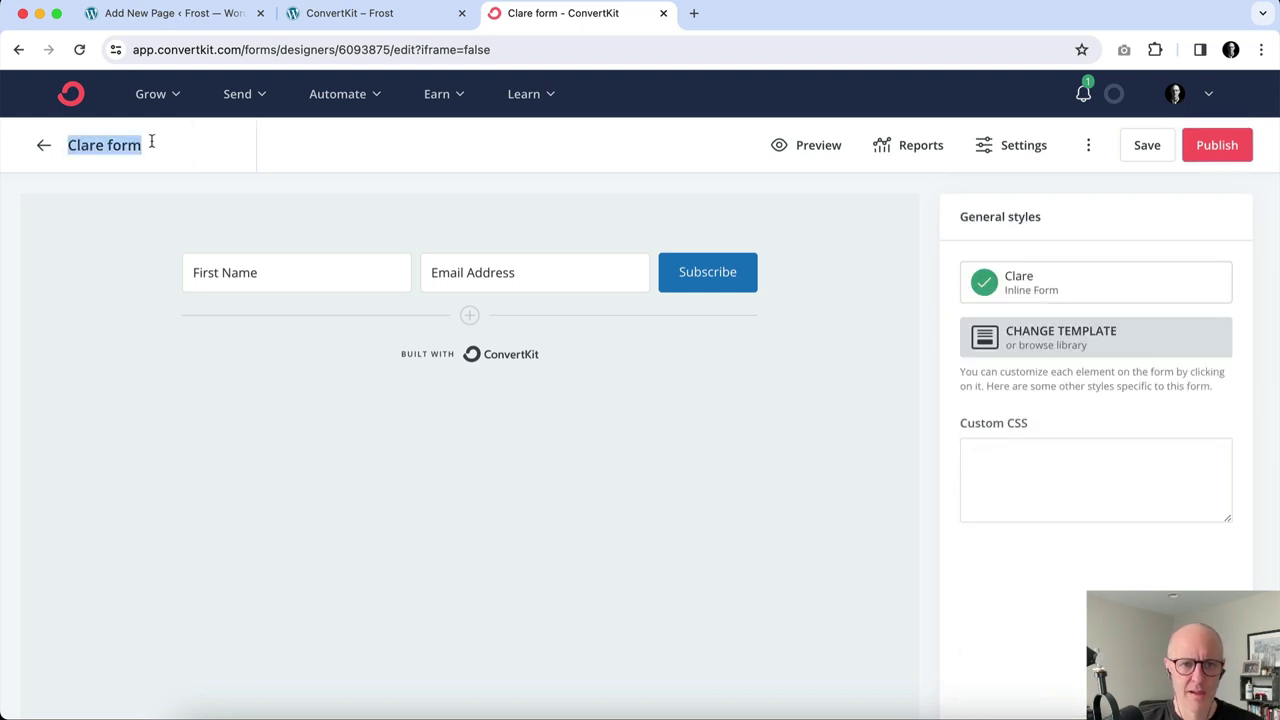
pyautogui.write('WordPress')
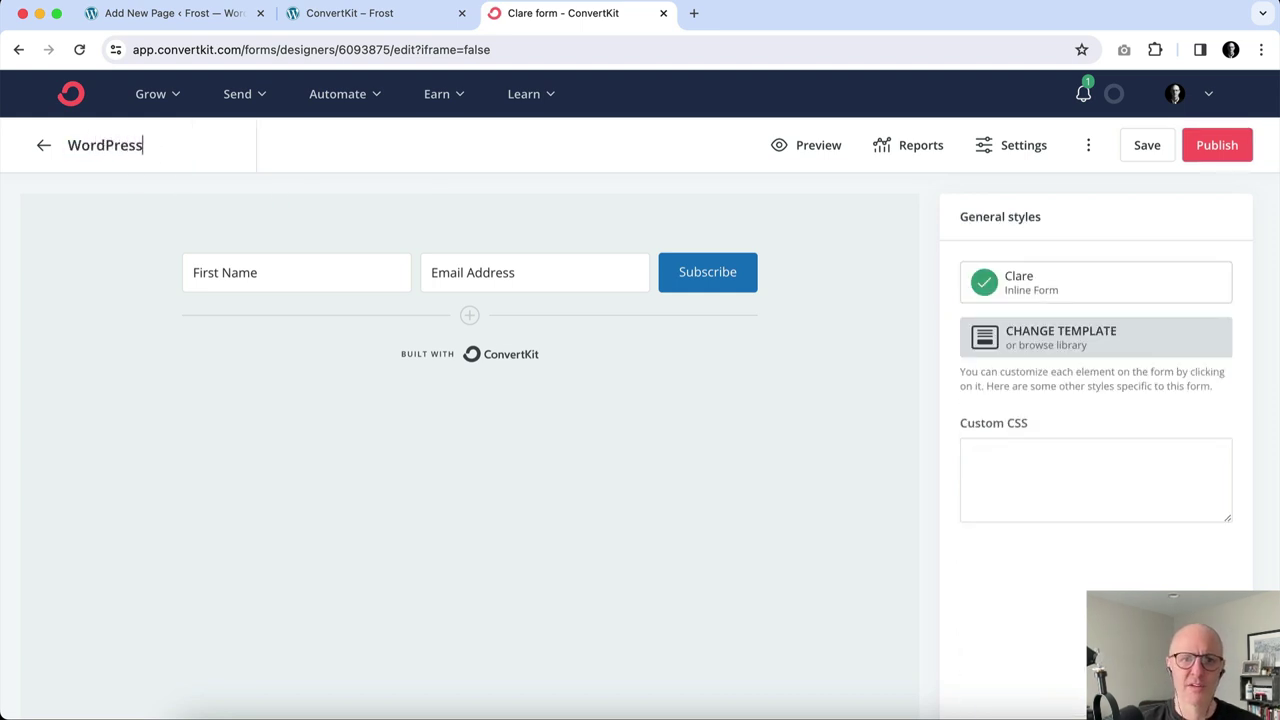
pyautogui.click(1146, 148)
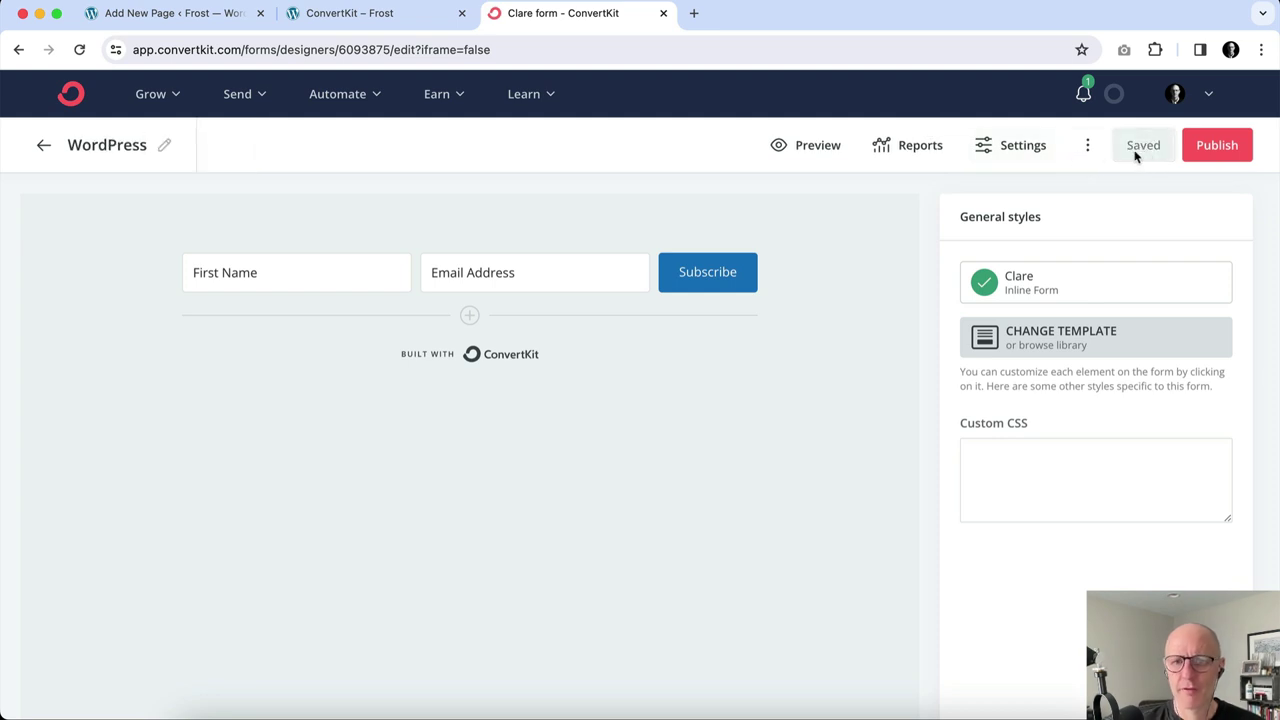
pyautogui.click(380, 15)
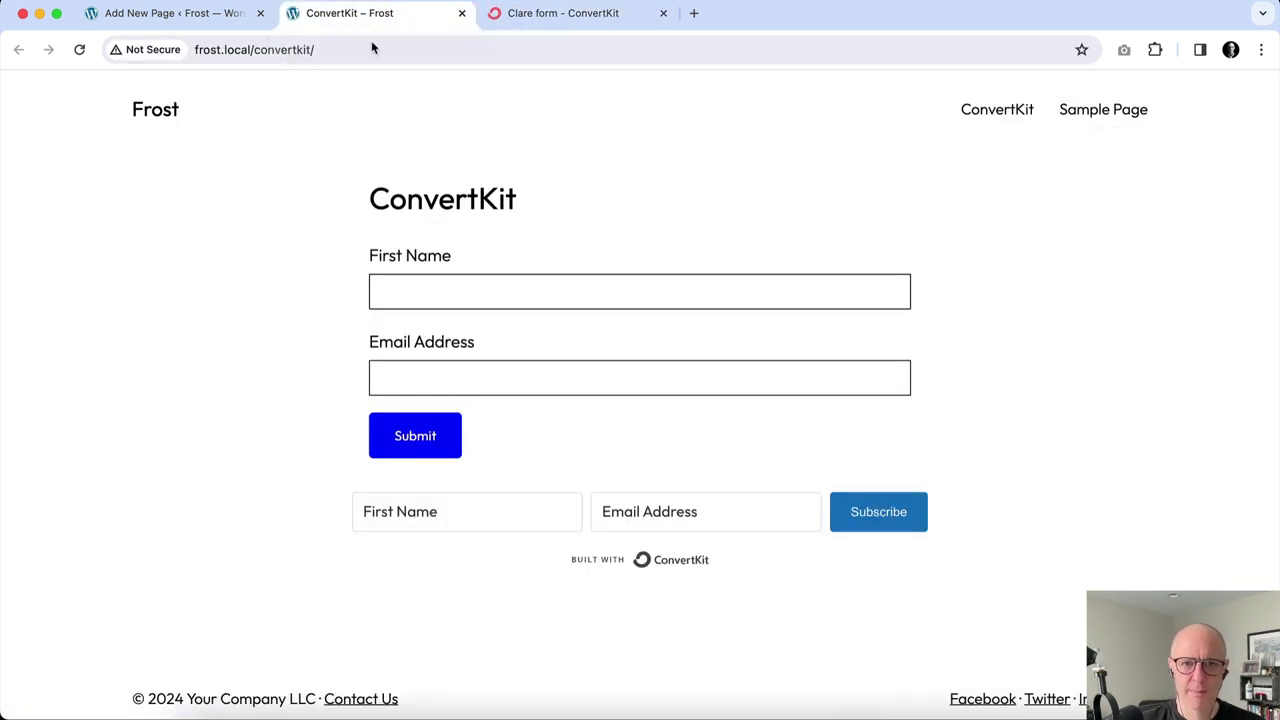
# Enter a test subscriber's first name and email address in the Frost page form.
pyautogui.click(412, 292)
pyautogui.click(374, 289)
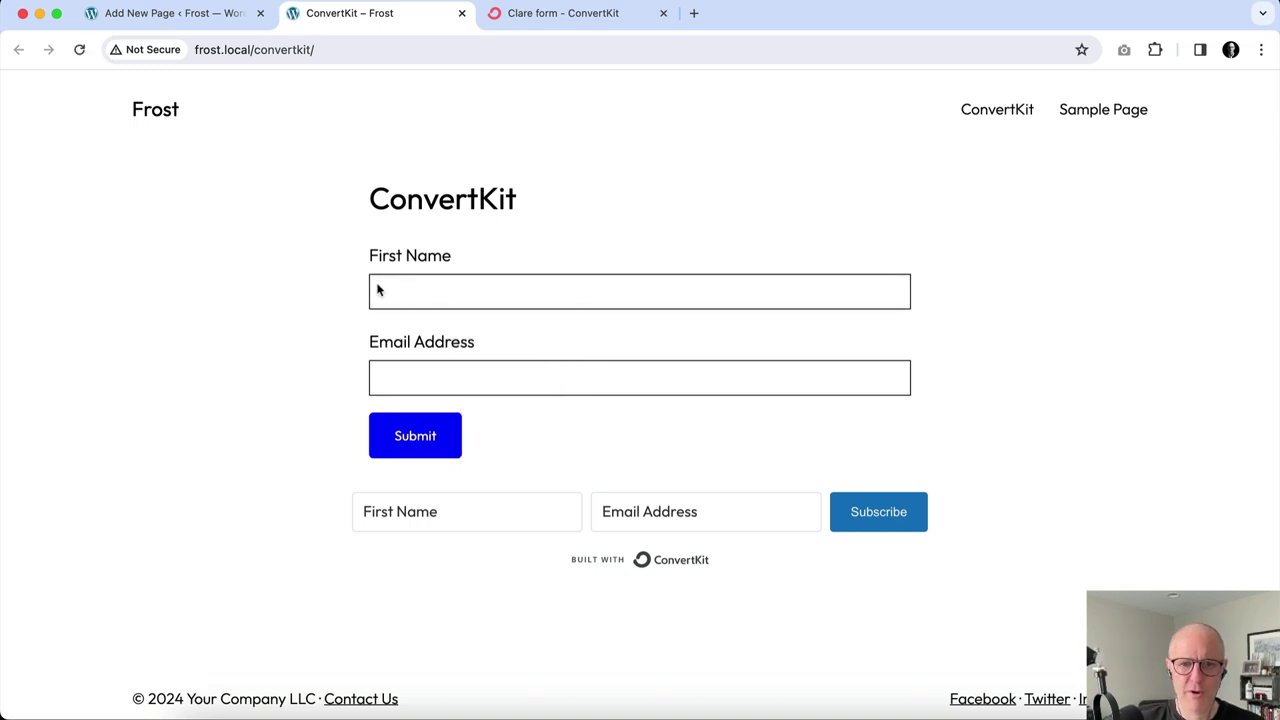
pyautogui.click(453, 300)
pyautogui.write('Brianna')
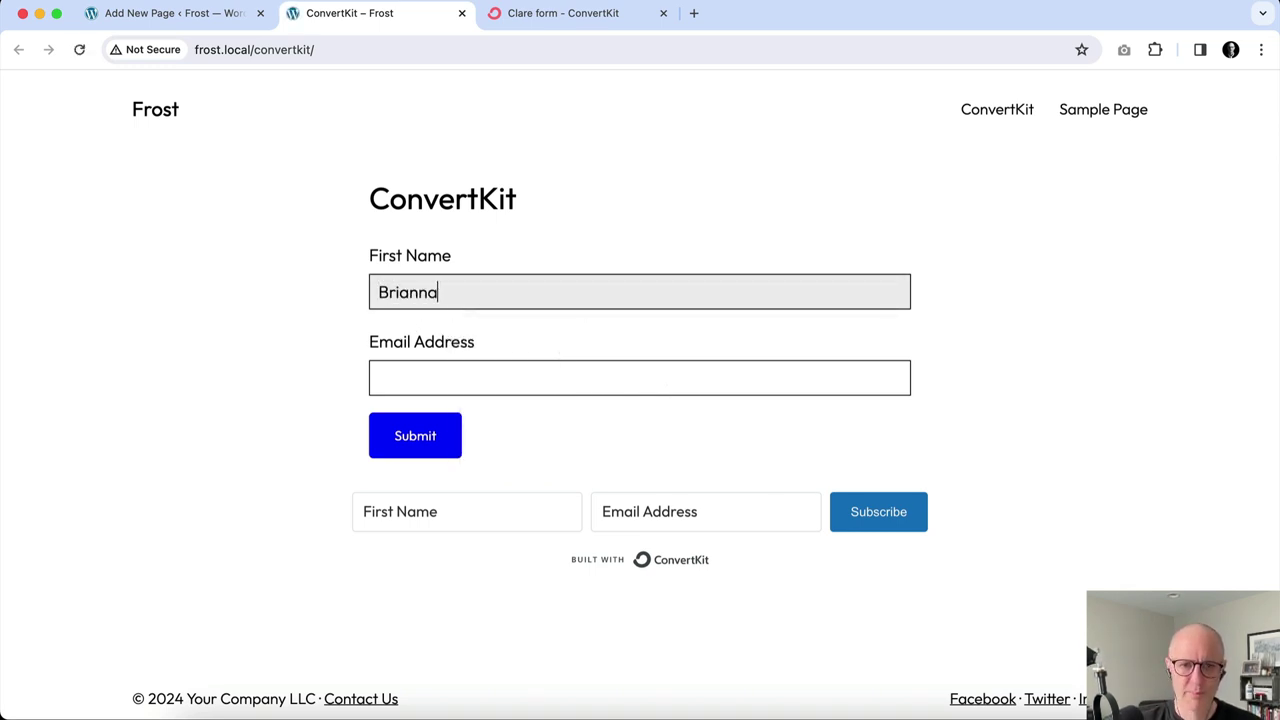
pyautogui.click(414, 380)
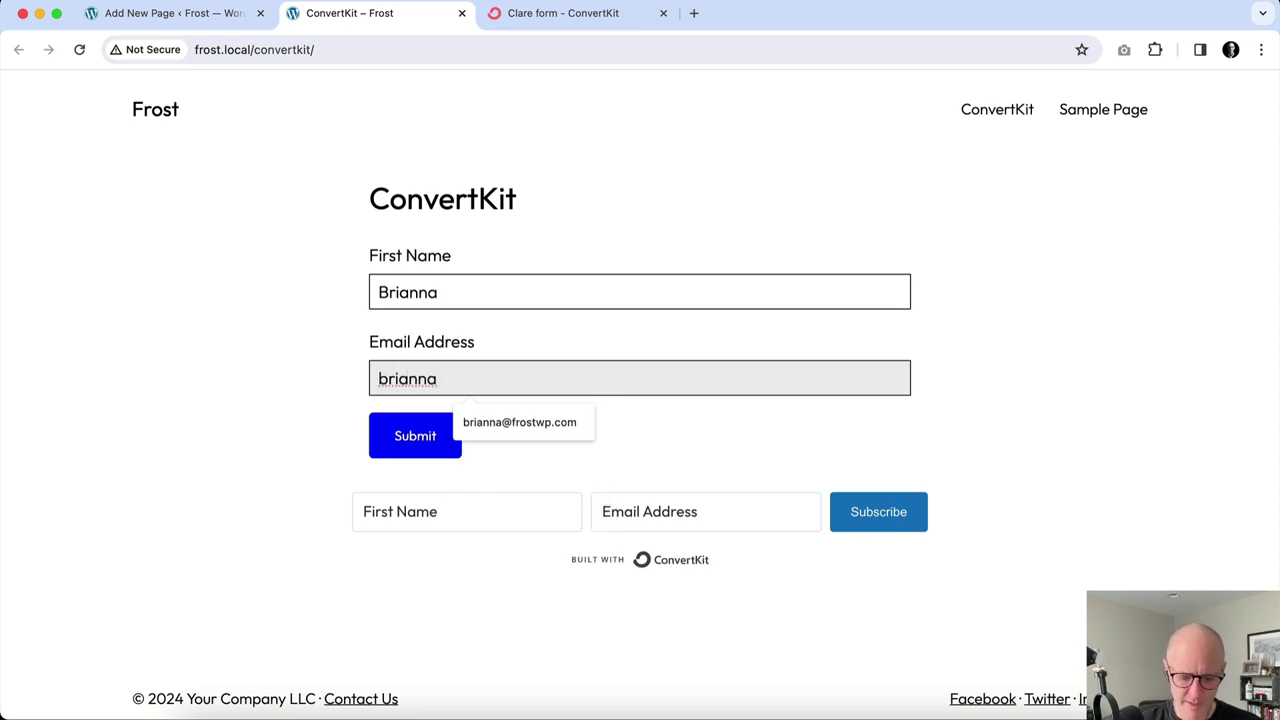
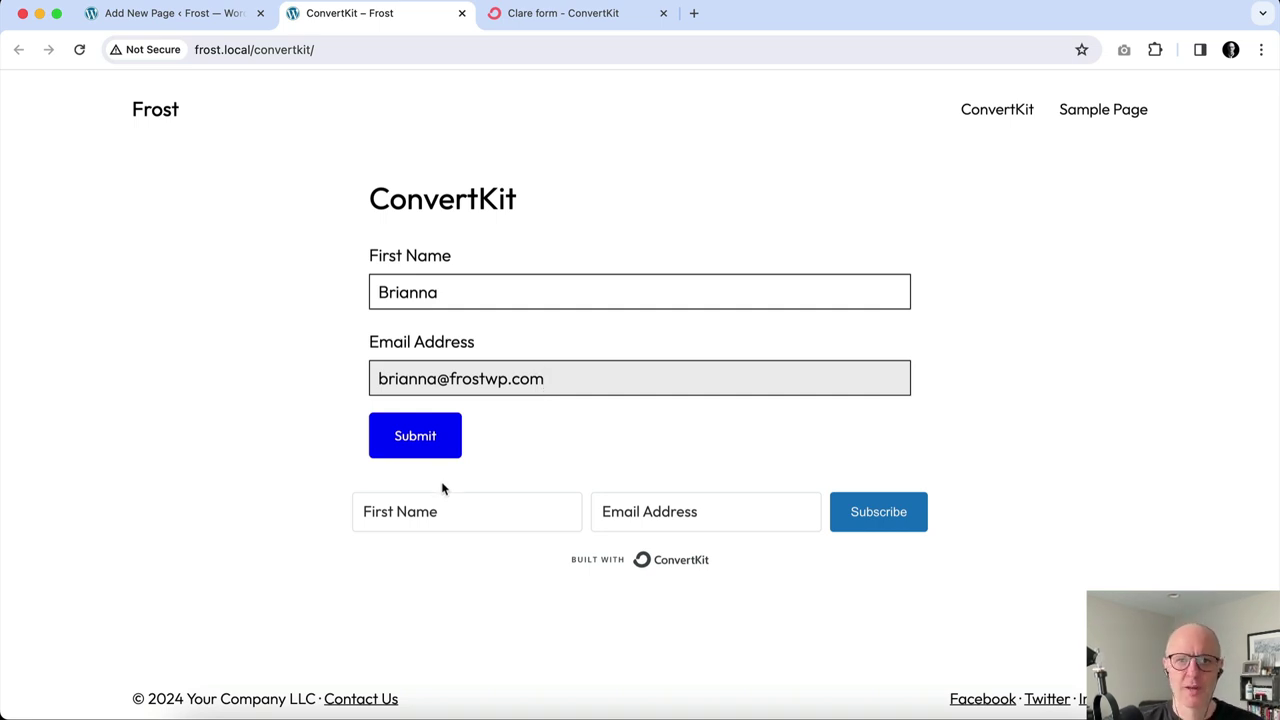
pyautogui.click(572, 22)
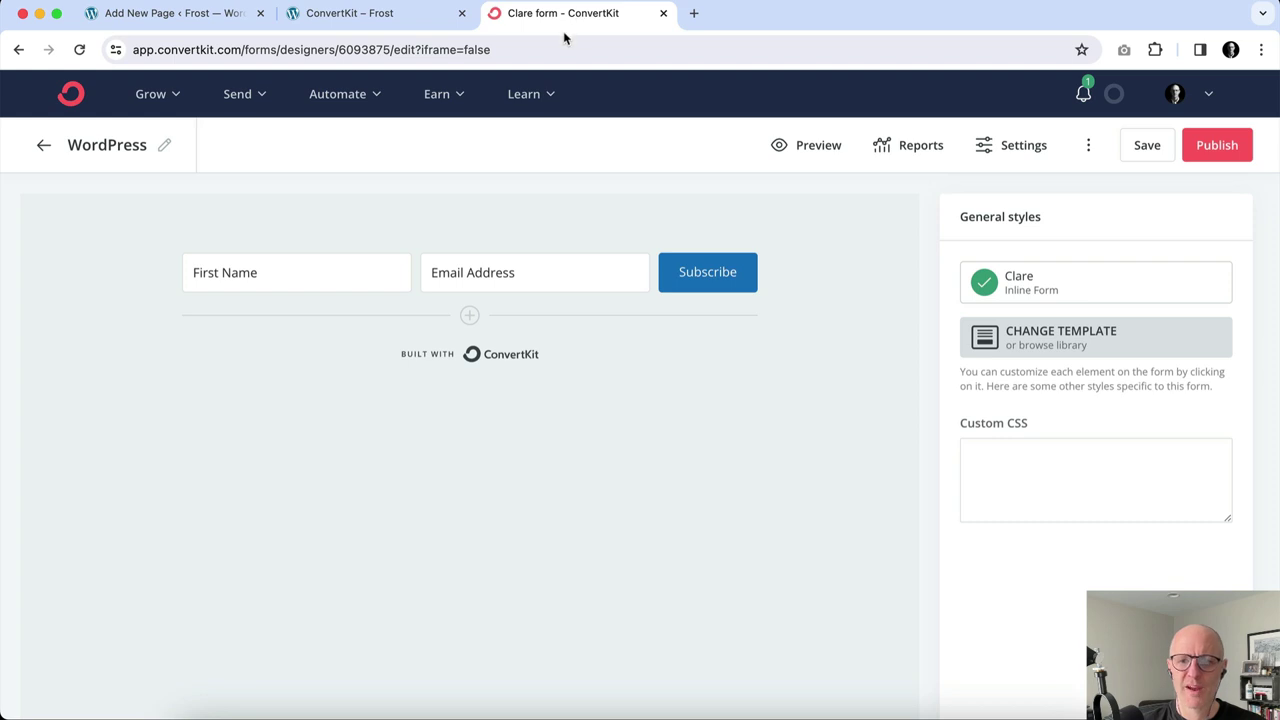
# Uncheck Send incentive email in the form's Incentive settings and save them.
pyautogui.click(1015, 152)
pyautogui.click(448, 420)
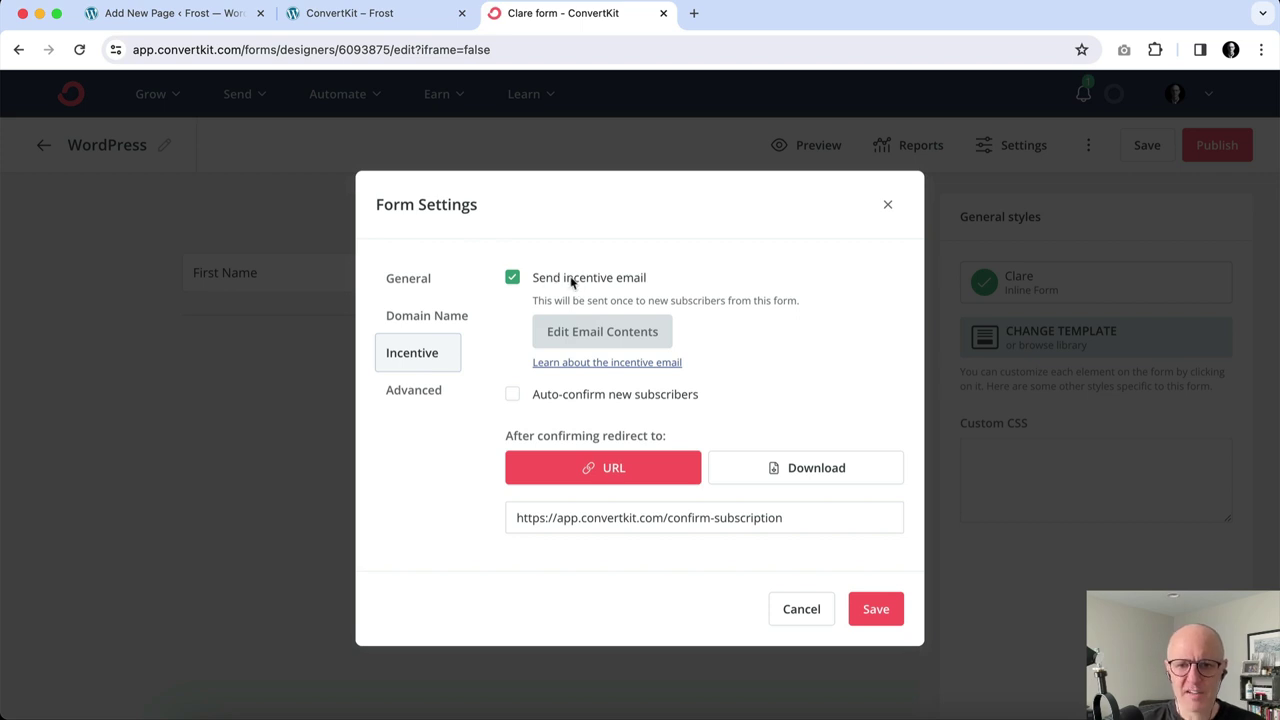
pyautogui.click(513, 278)
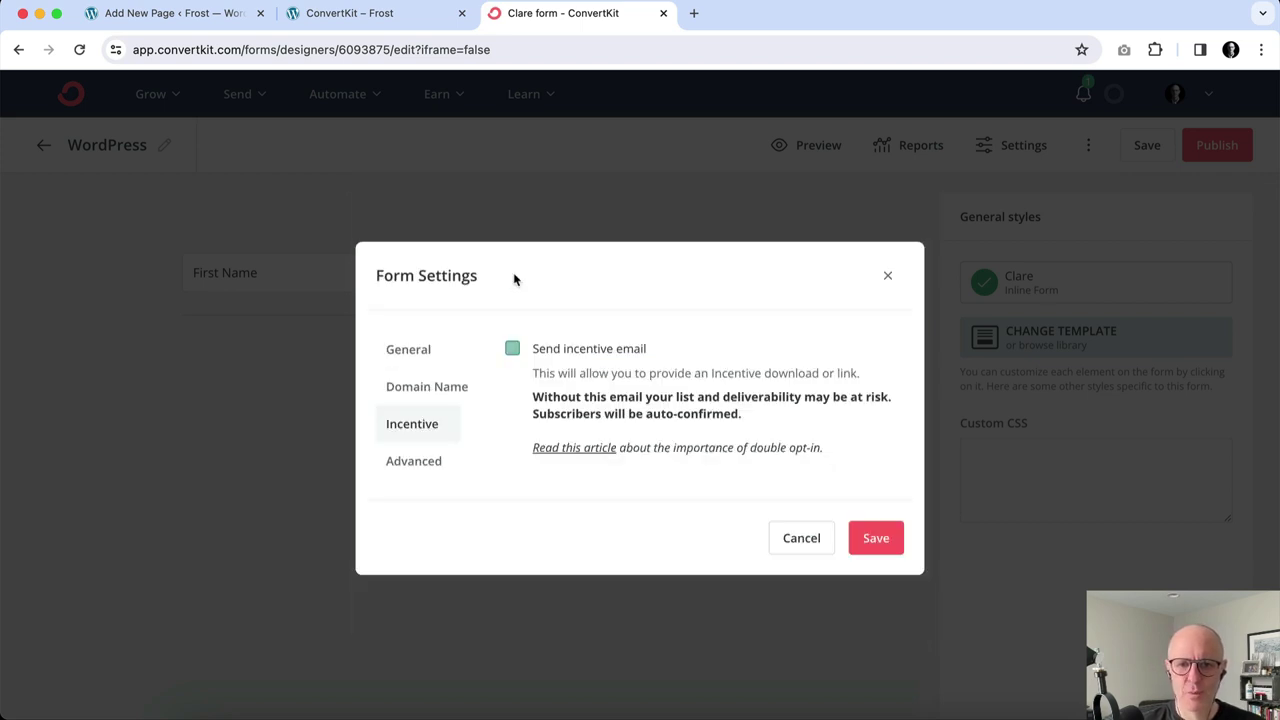
pyautogui.click(860, 543)
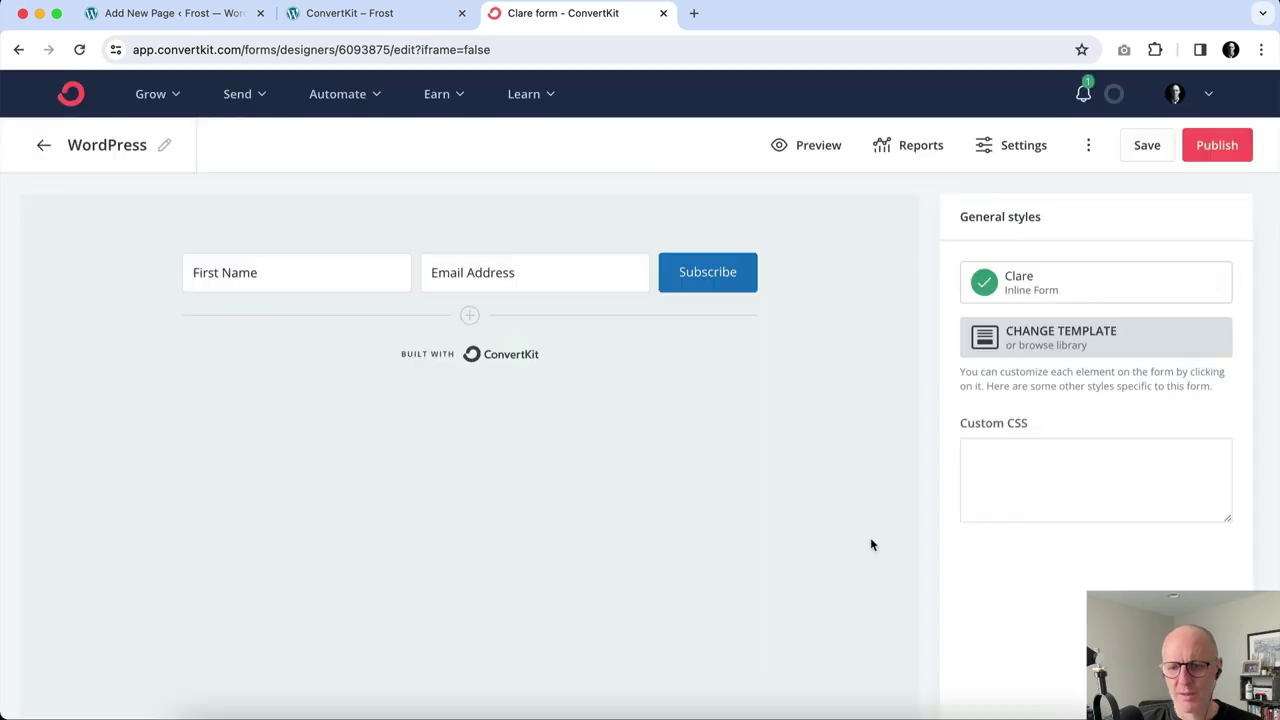
pyautogui.click(410, 18)
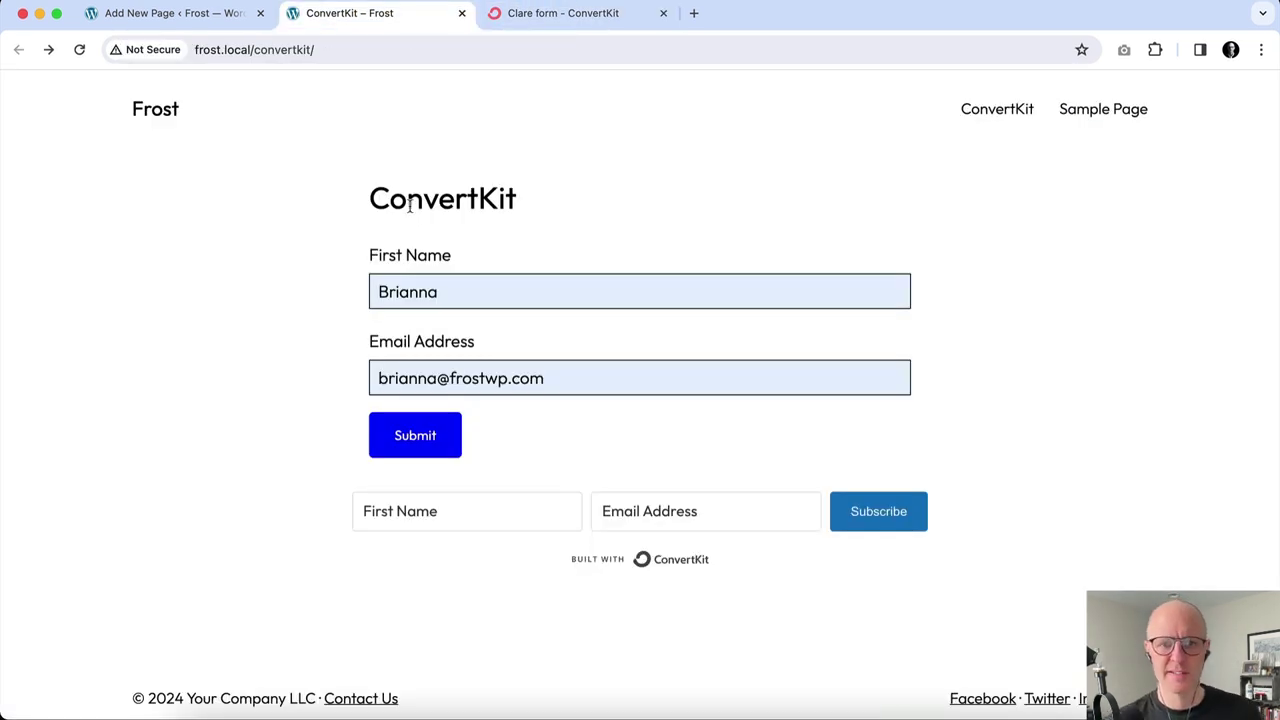
# Submit the filled Frost form and get ConvertKit's success message.
pyautogui.click(420, 431)
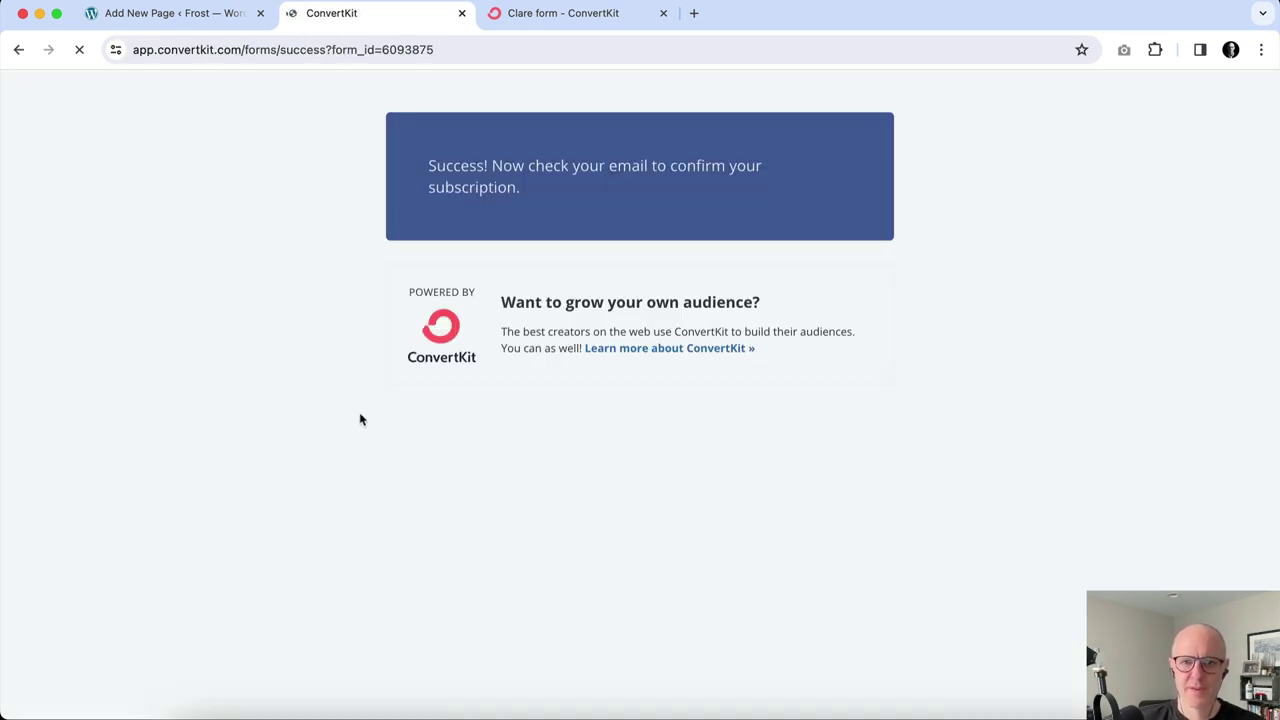
pyautogui.click(590, 20)
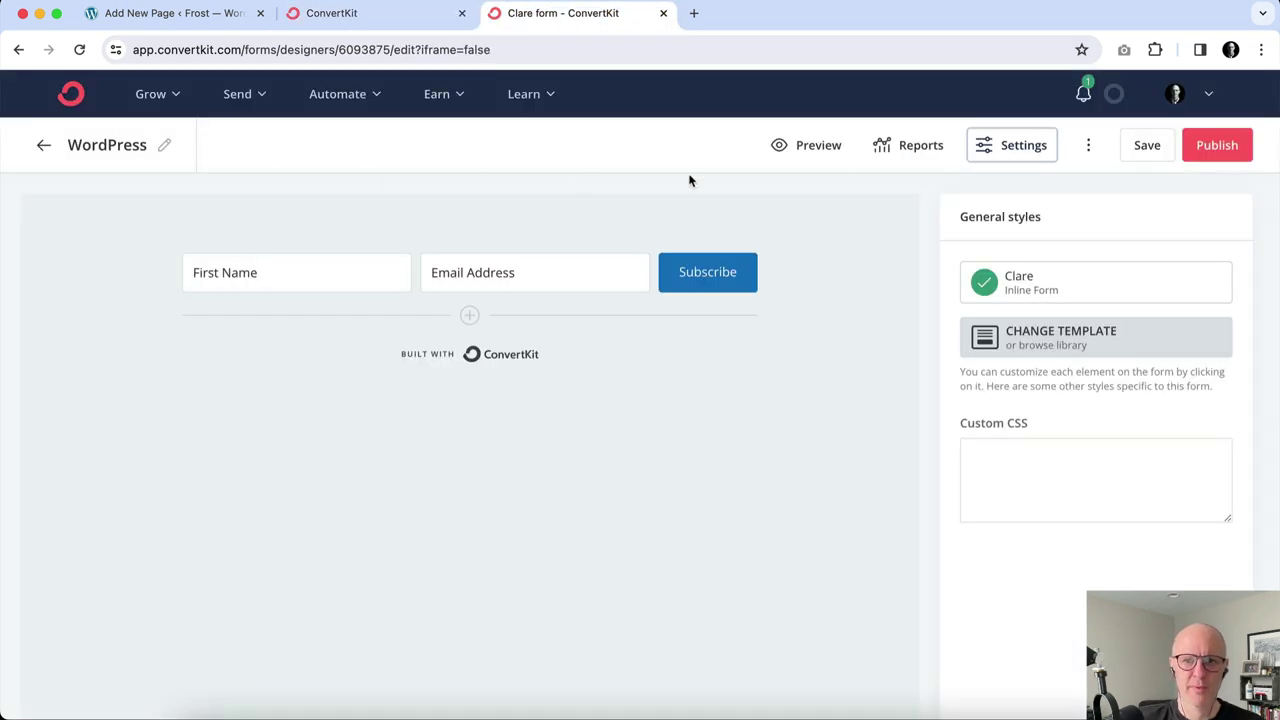
# Cancel the leave-site prompt, save the WordPress form, and open its Reports.
pyautogui.click(907, 149)
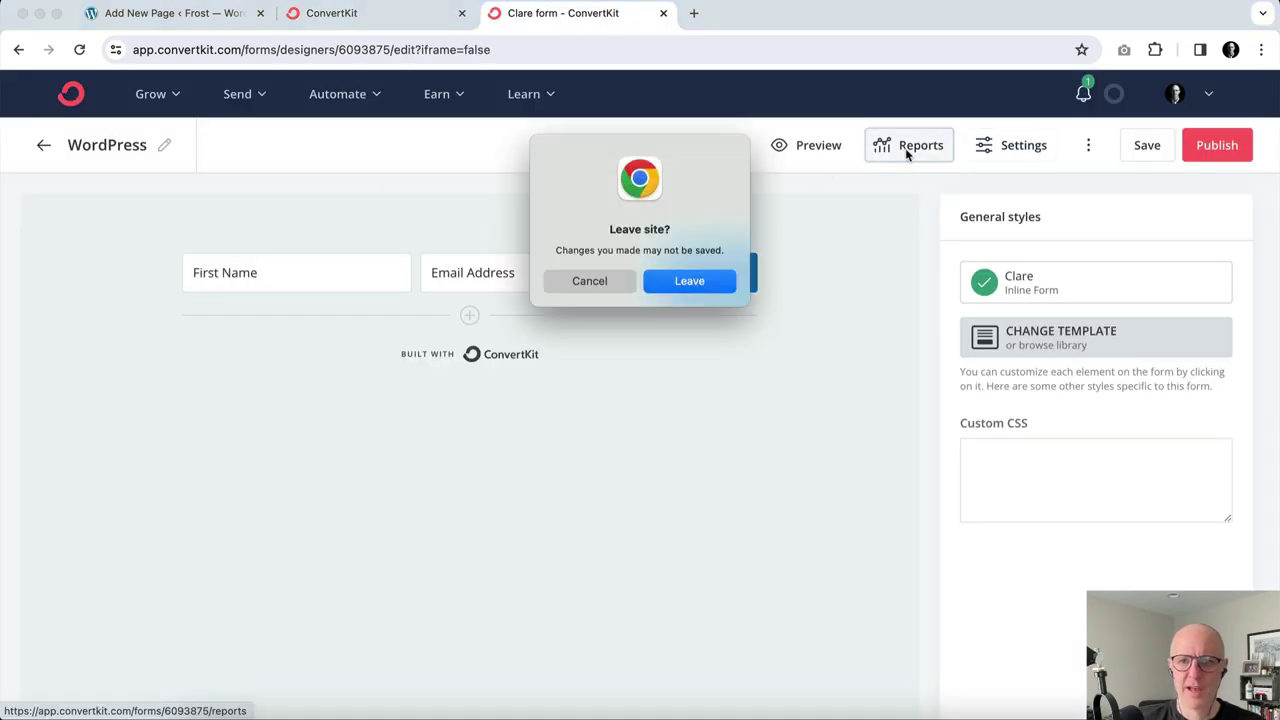
pyautogui.click(605, 277)
pyautogui.click(1145, 148)
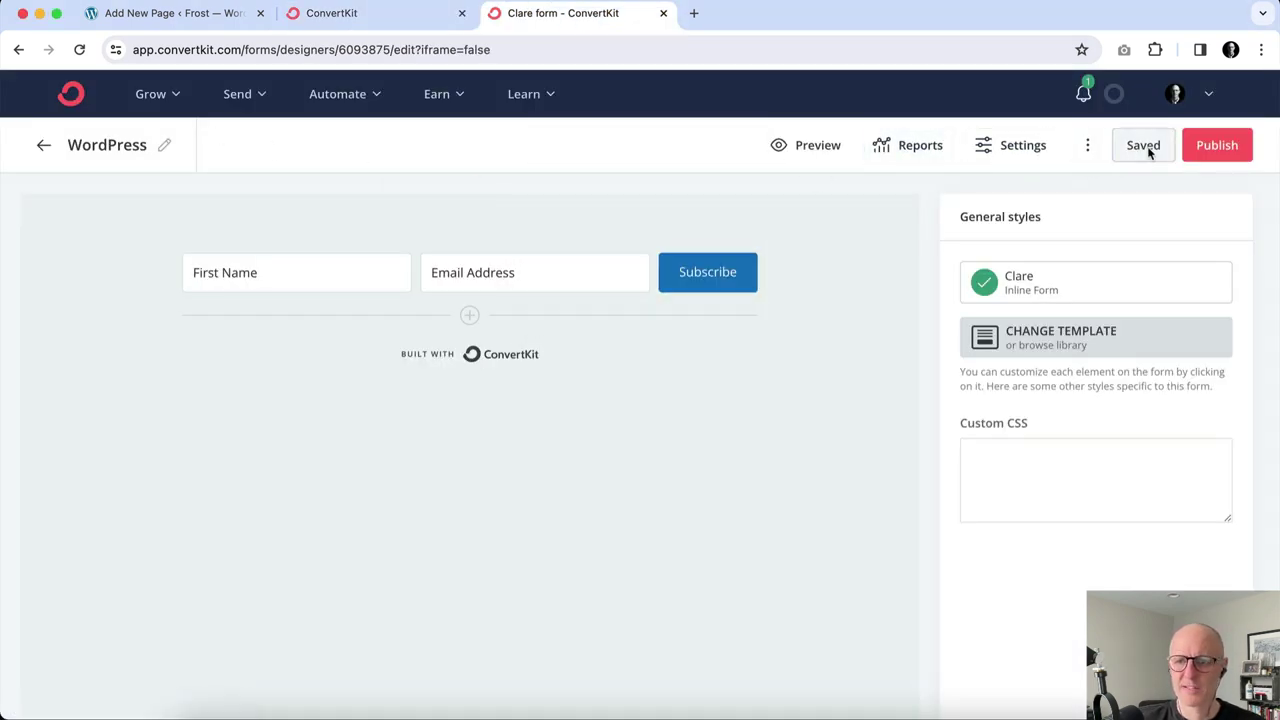
pyautogui.click(931, 149)
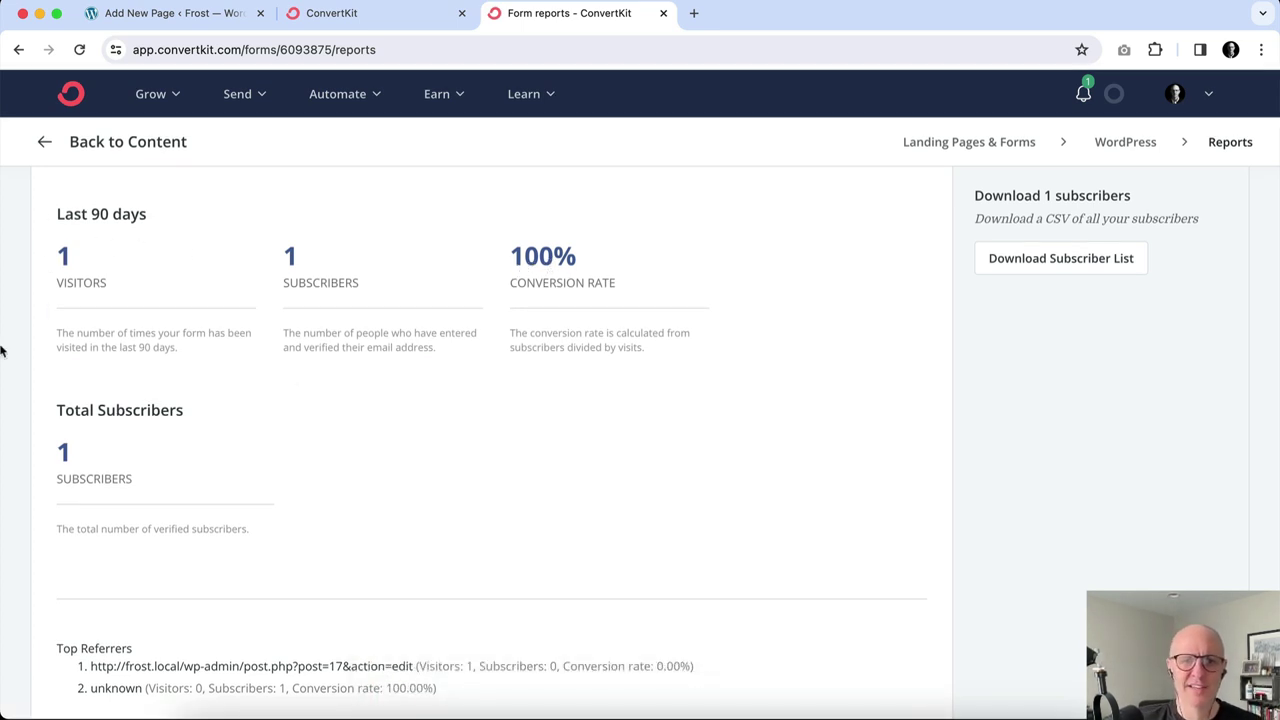
# Verify under Grow > Subscribers the newest subscriber is Confirmed via the WordPress form, then return to Frost.
pyautogui.click(145, 112)
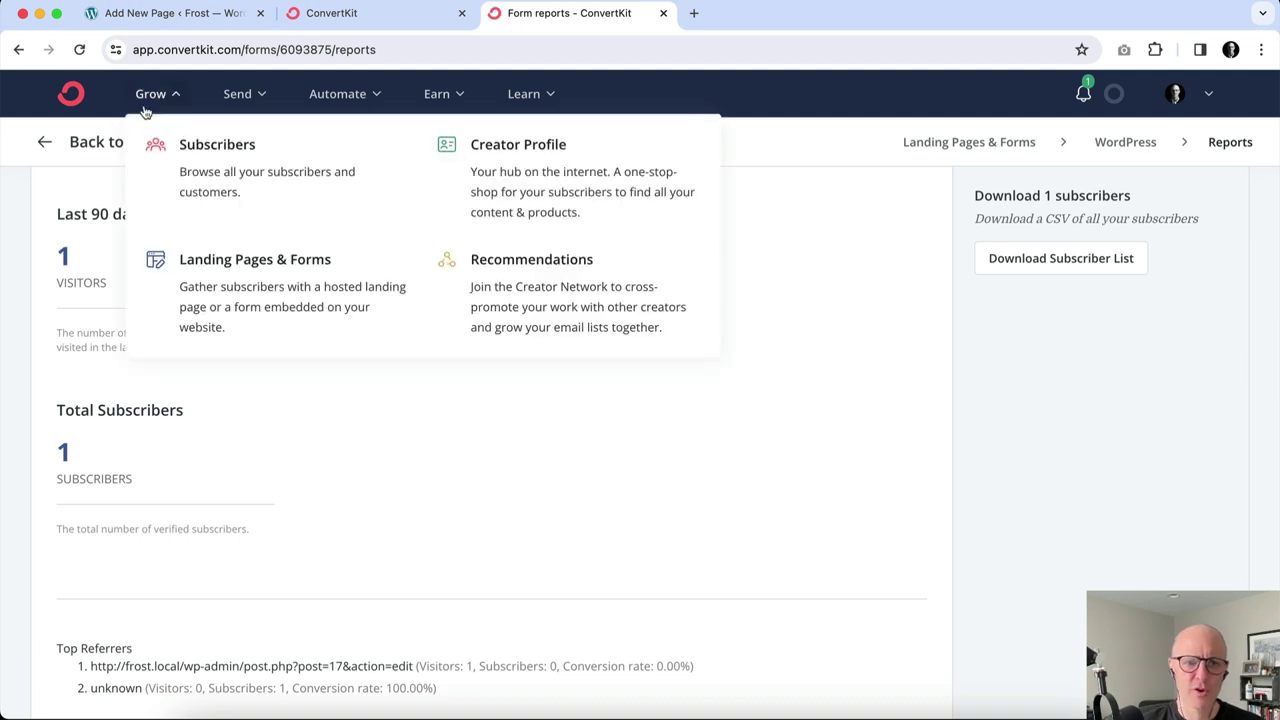
pyautogui.click(209, 162)
pyautogui.scroll(-5, 323, 465)
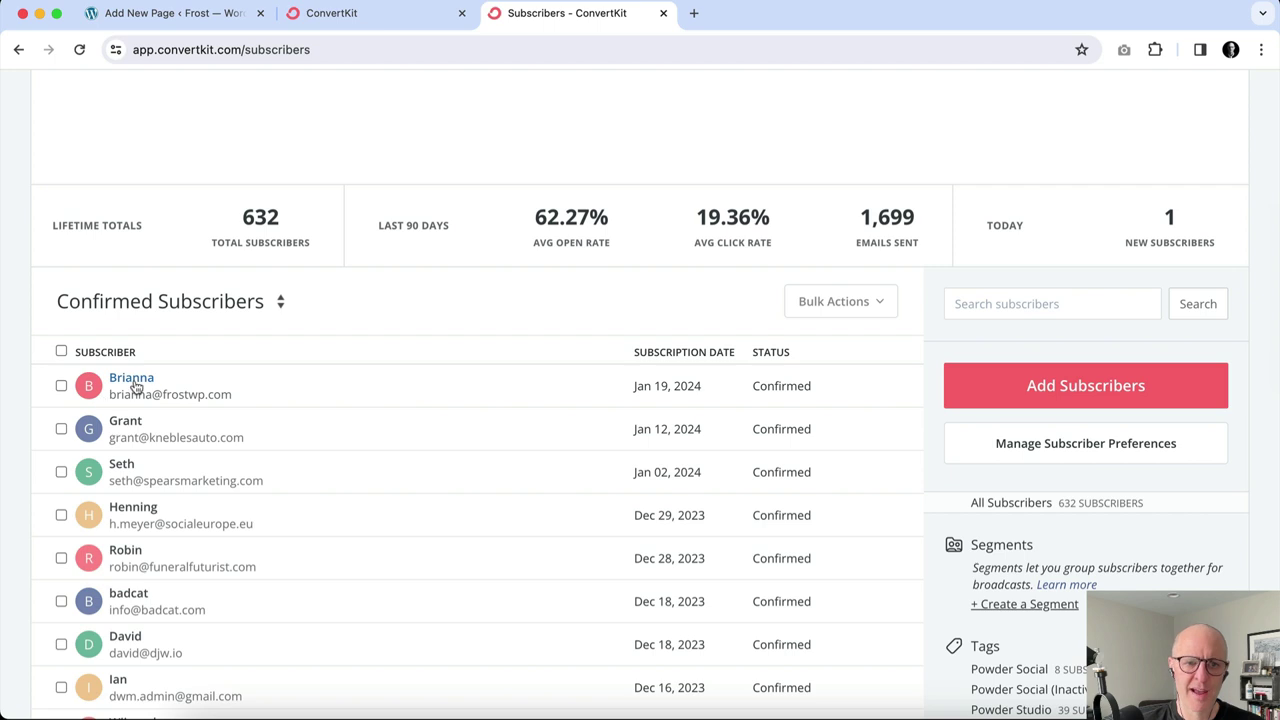
pyautogui.click(140, 388)
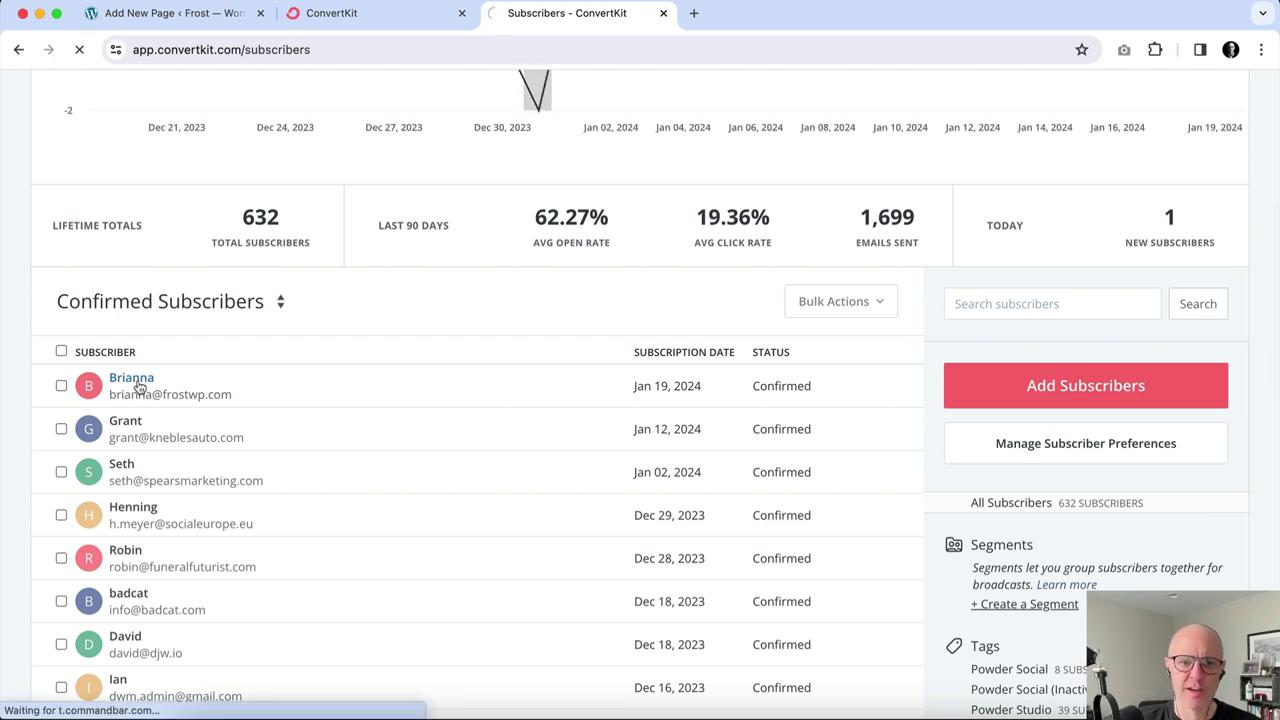
pyautogui.scroll(-1, 260, 446)
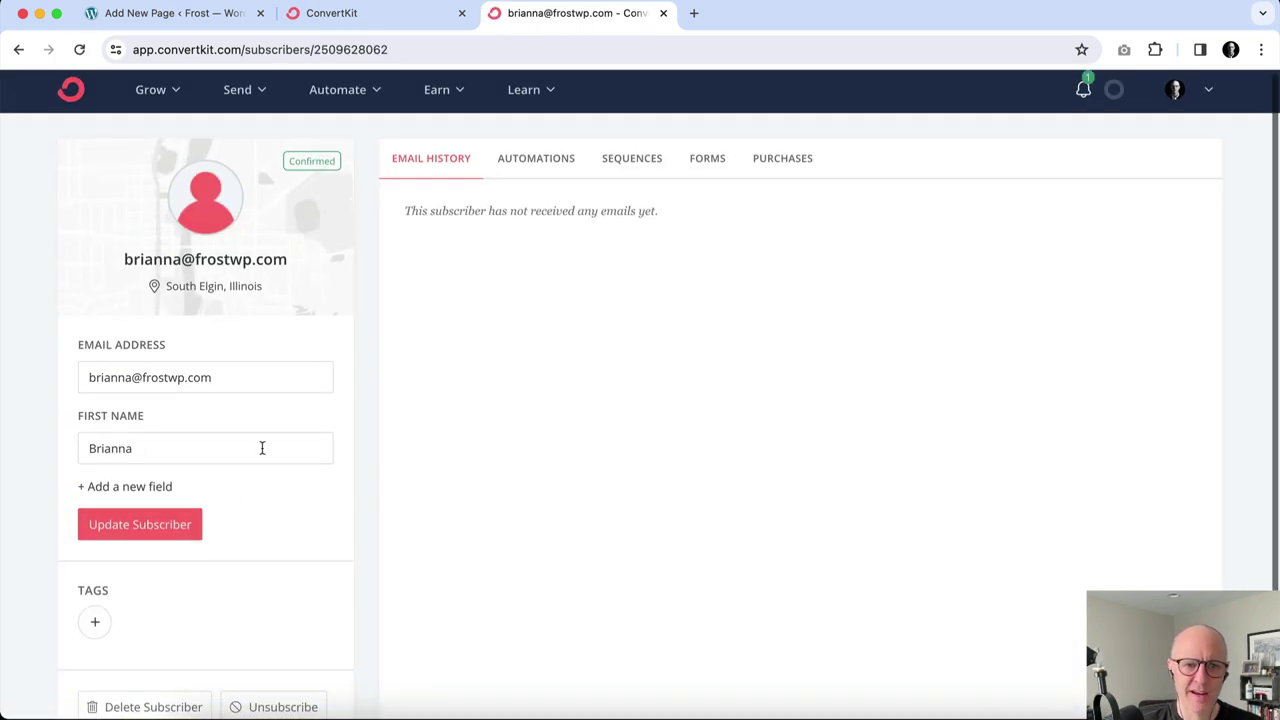
pyautogui.click(725, 162)
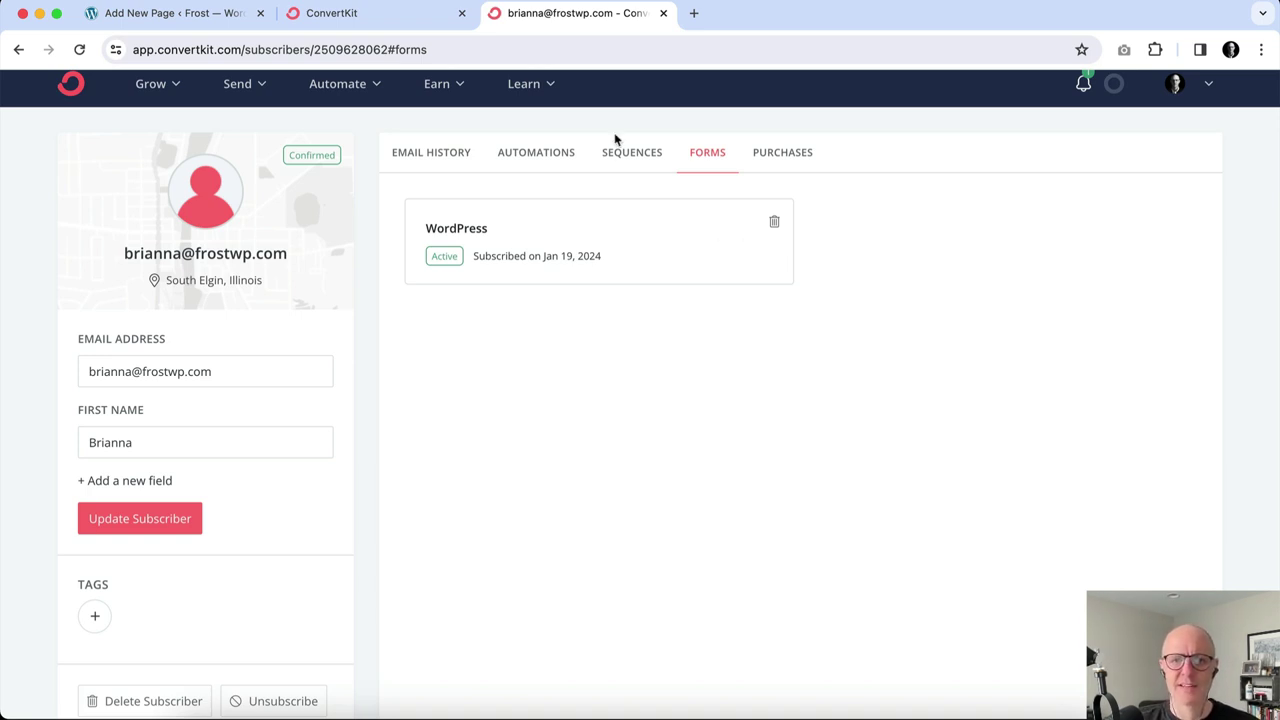
pyautogui.click(379, 17)
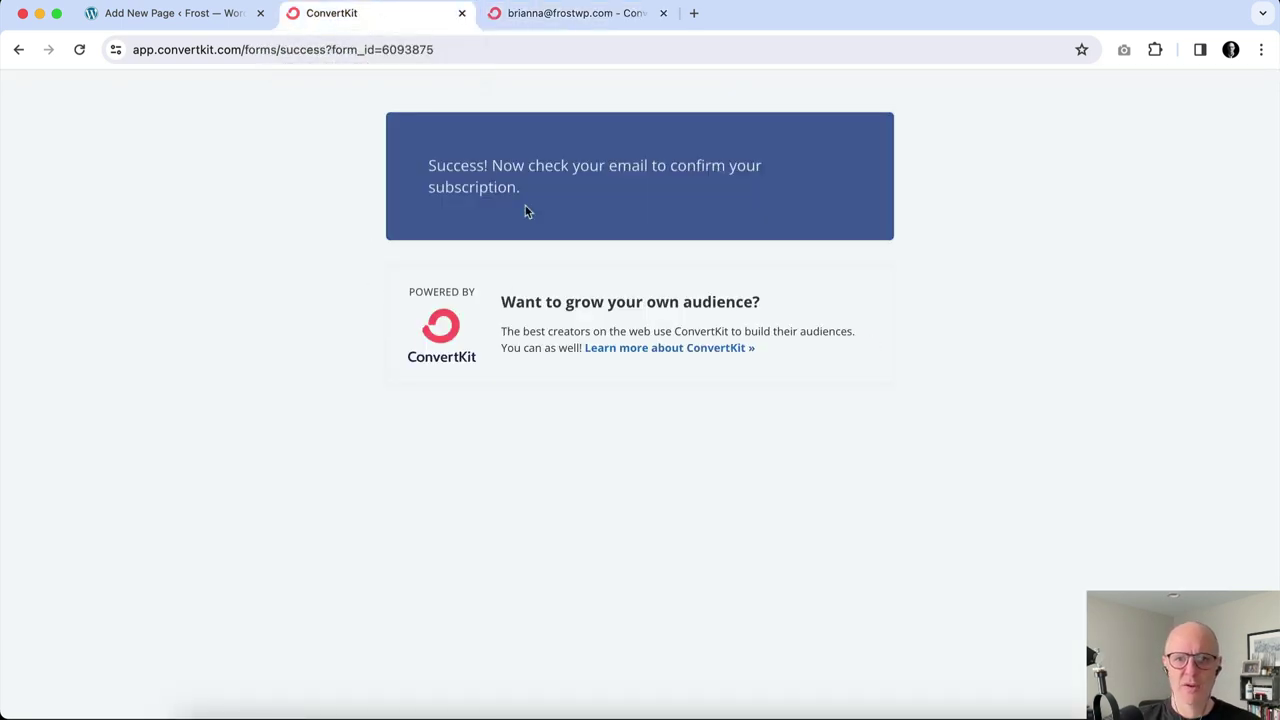
pyautogui.click(15, 49)
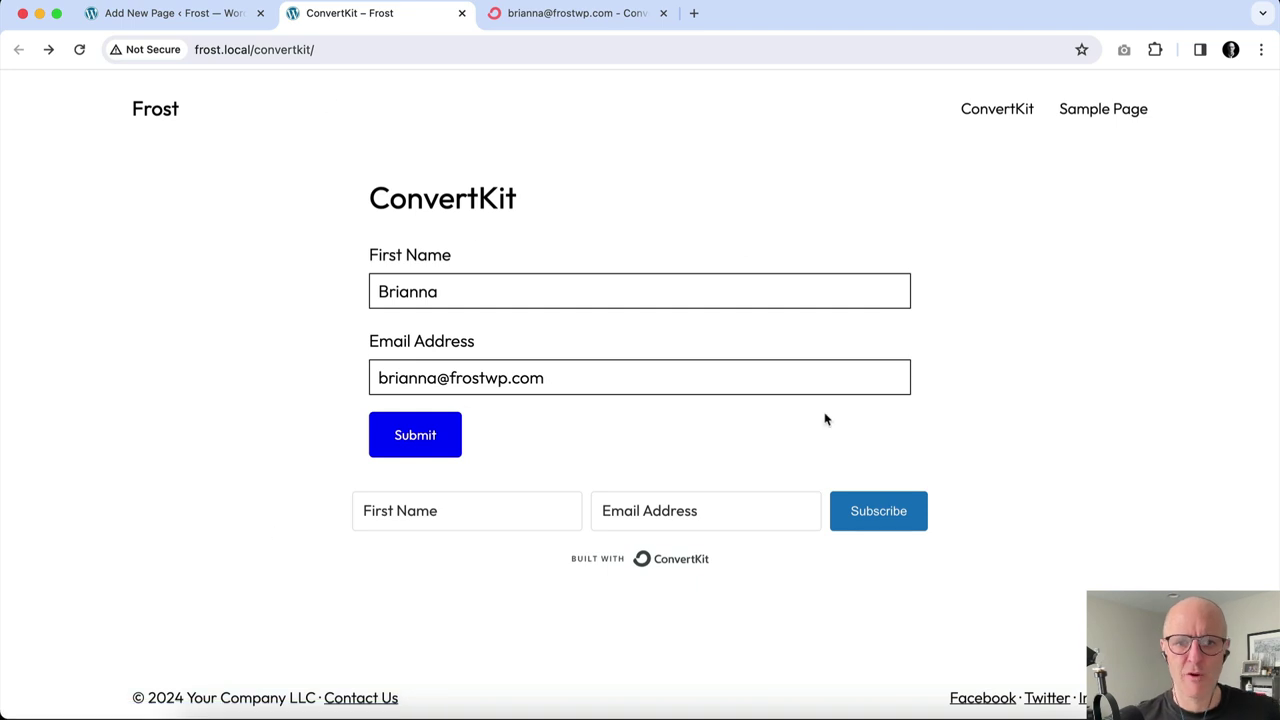